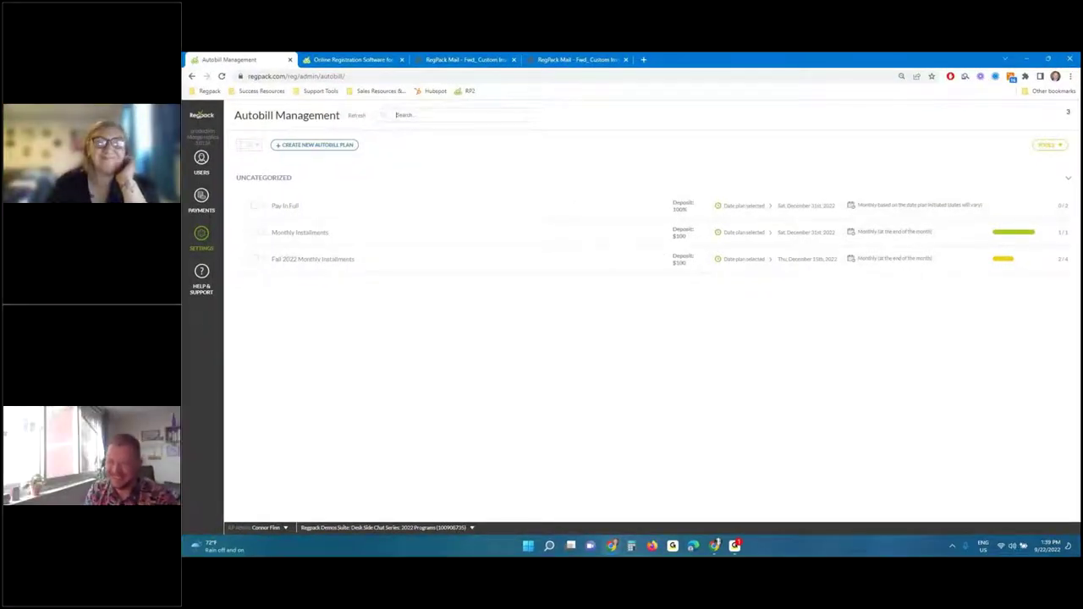
View the users enrolled in the Monthly Installments autobill plan and close its details
{"action": "left_click", "coordinate": [404, 114]}
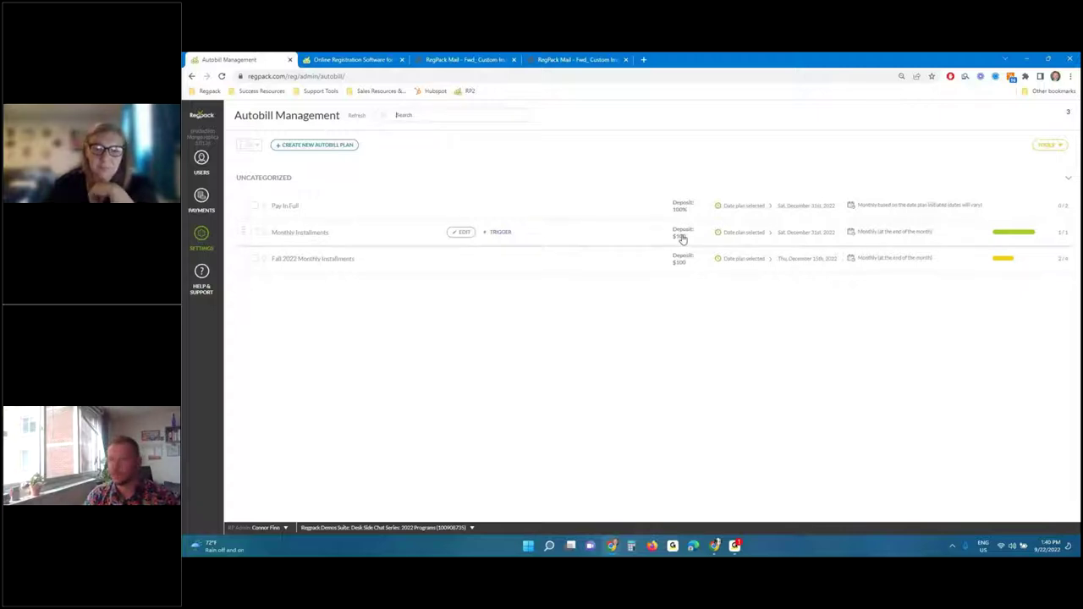
{"action": "left_click", "coordinate": [999, 234]}
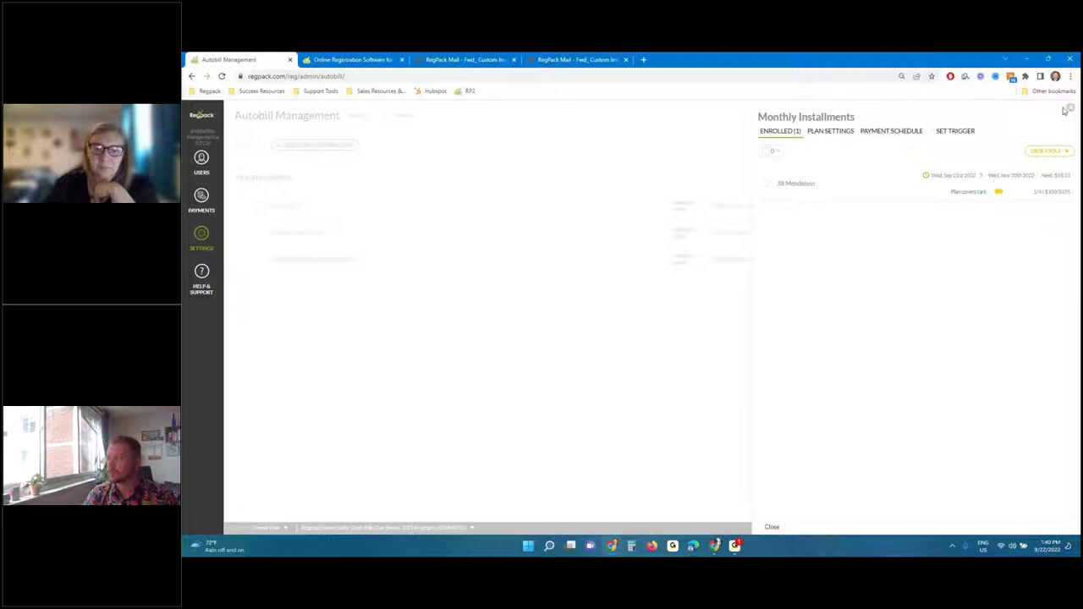
{"action": "left_click", "coordinate": [1068, 108]}
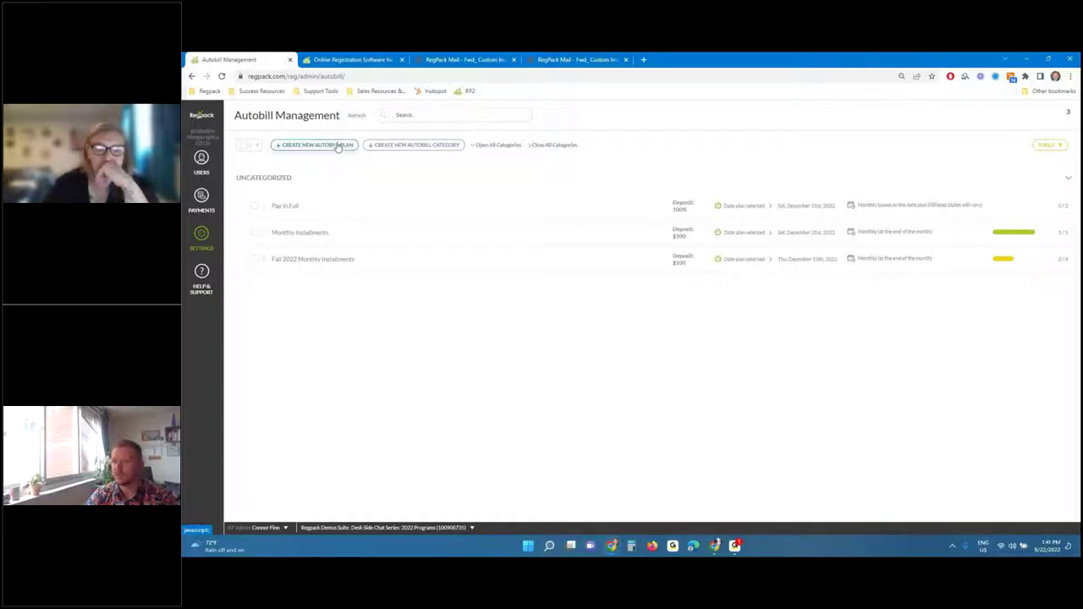
Create a new uncategorized autobill plan named "Deposit + Balance" that applies to the entire order
{"action": "left_click", "coordinate": [339, 146]}
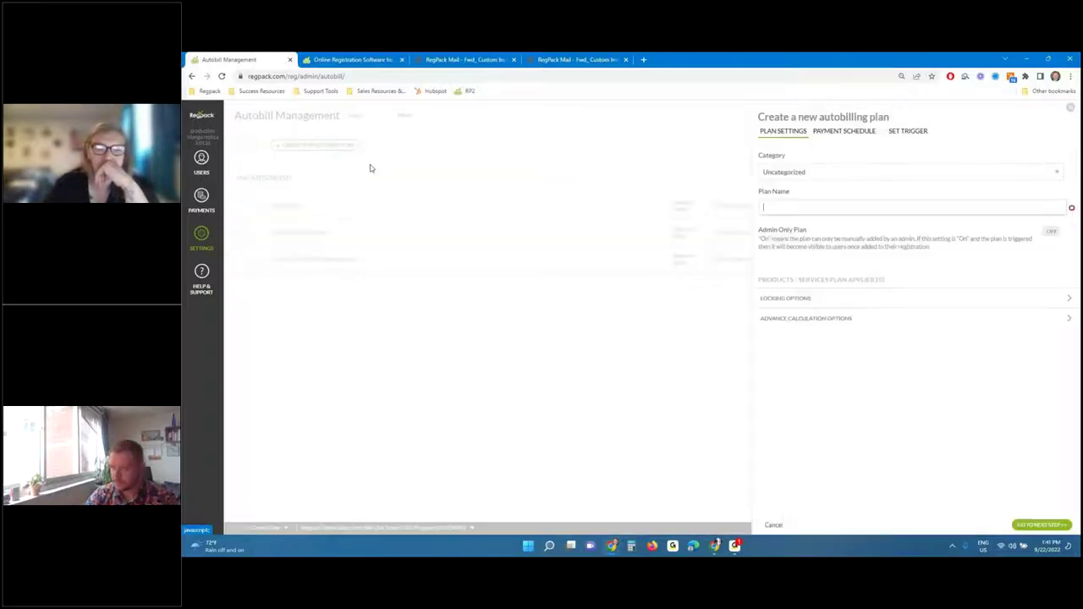
{"action": "left_click", "coordinate": [823, 204]}
{"action": "type", "text": "Dep"}
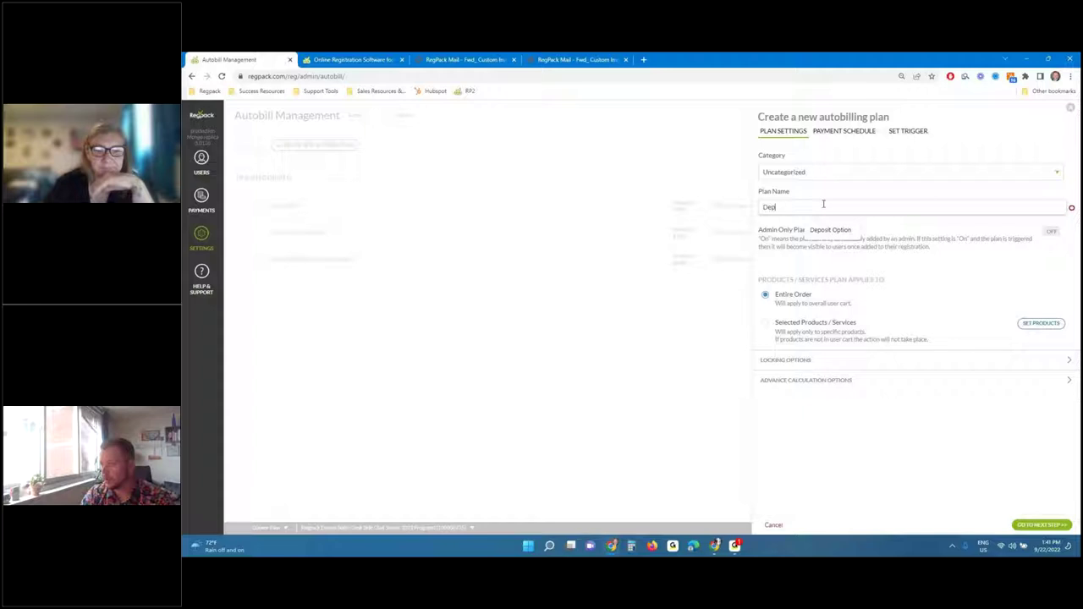
{"action": "type", "text": "osit + Balance"}
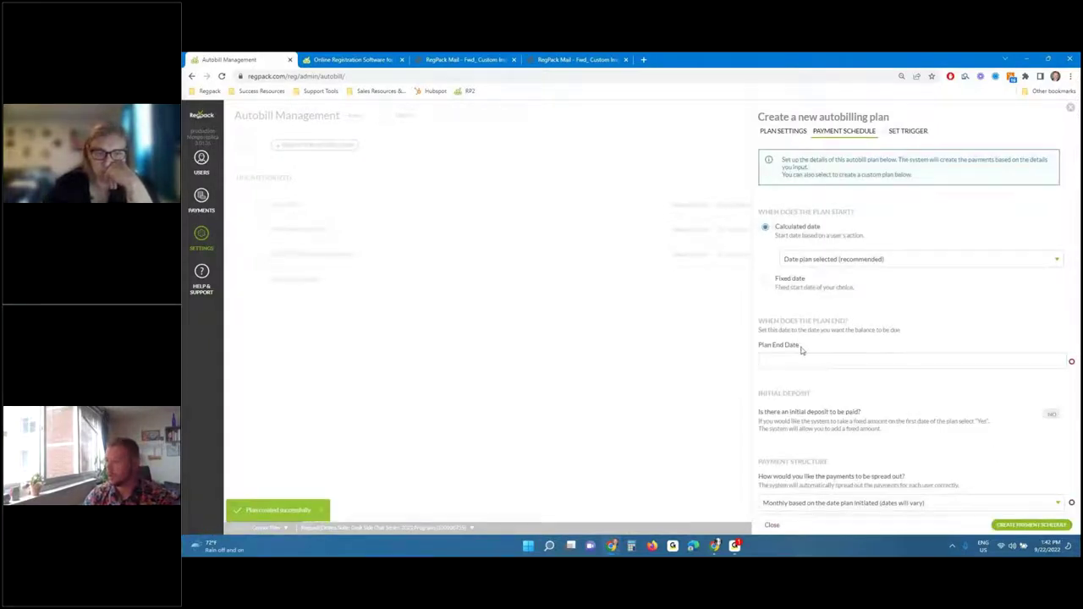
Set the plan end date in the payment schedule to May 31, 2023
{"action": "left_click", "coordinate": [803, 359]}
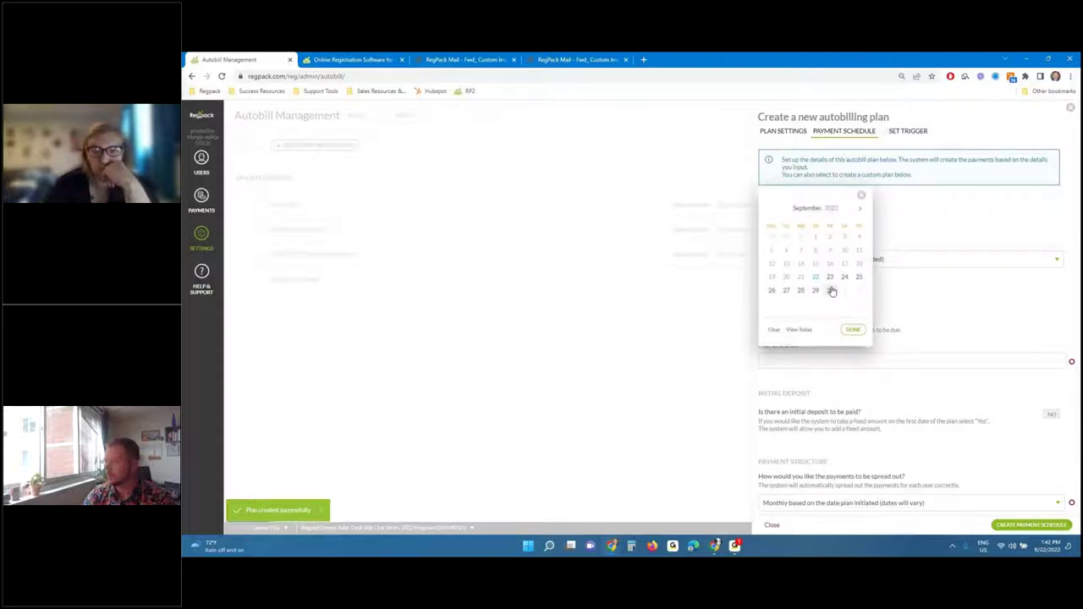
{"action": "left_click", "coordinate": [830, 209]}
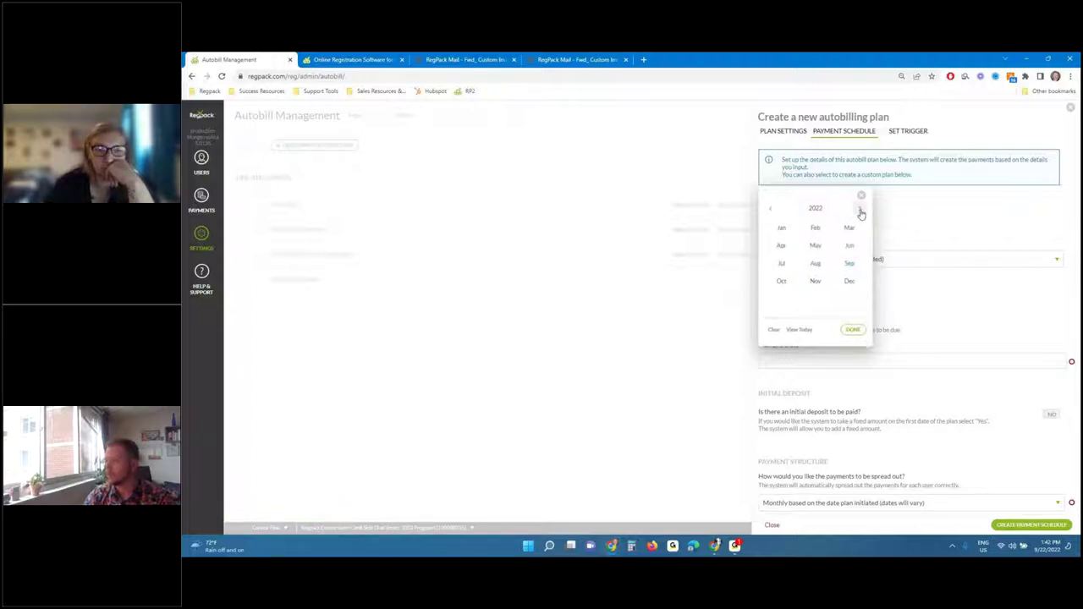
{"action": "left_click", "coordinate": [825, 247]}
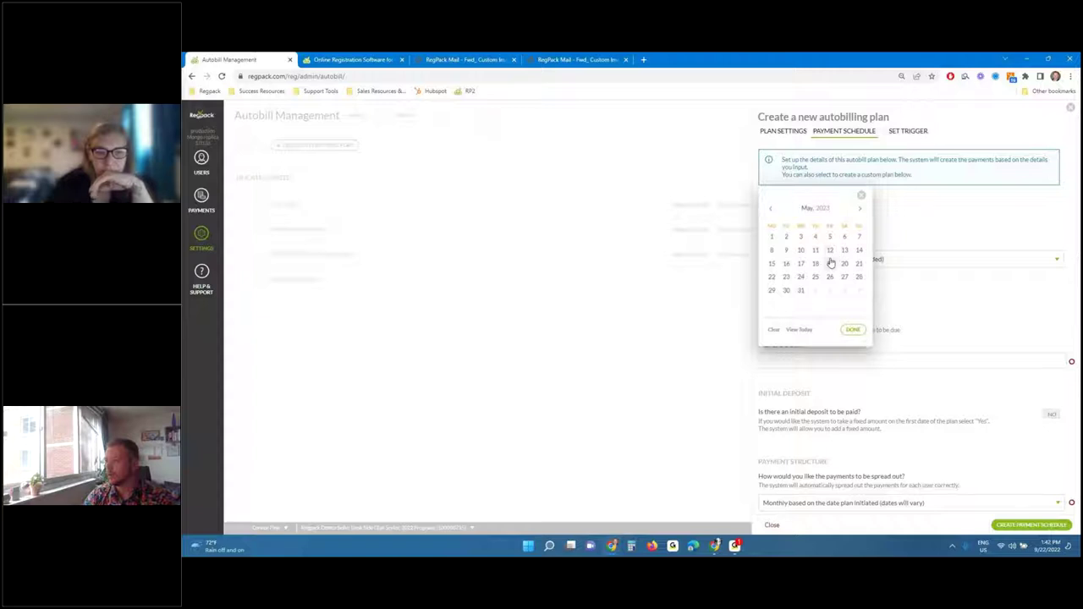
{"action": "left_click", "coordinate": [800, 290]}
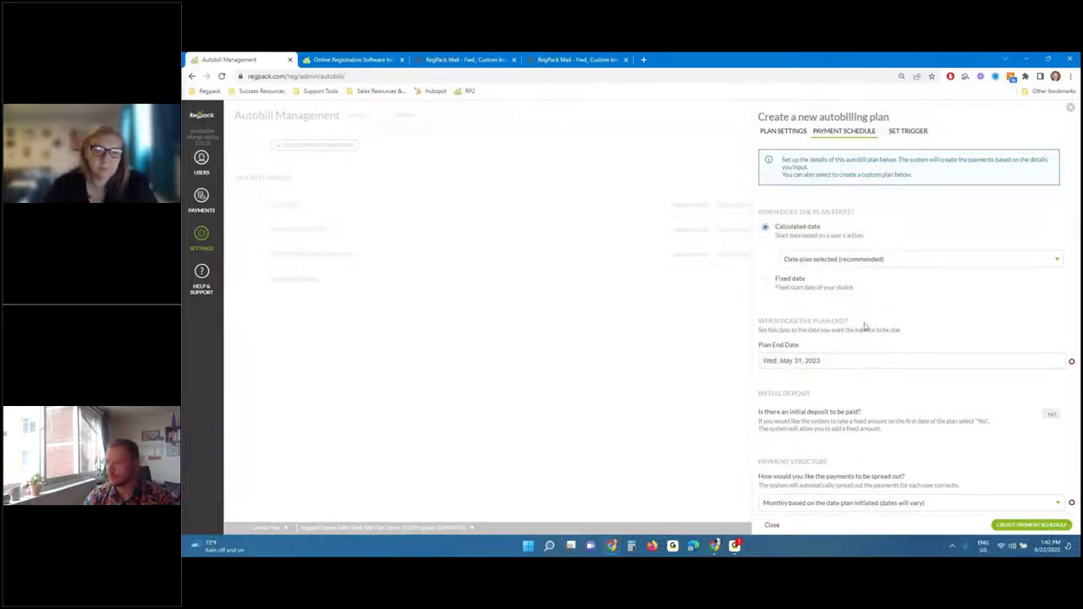
Enable the initial deposit and set it to a fixed amount of $100
{"action": "scroll", "coordinate": [949, 385], "scroll_direction": "down", "scroll_amount": 1}
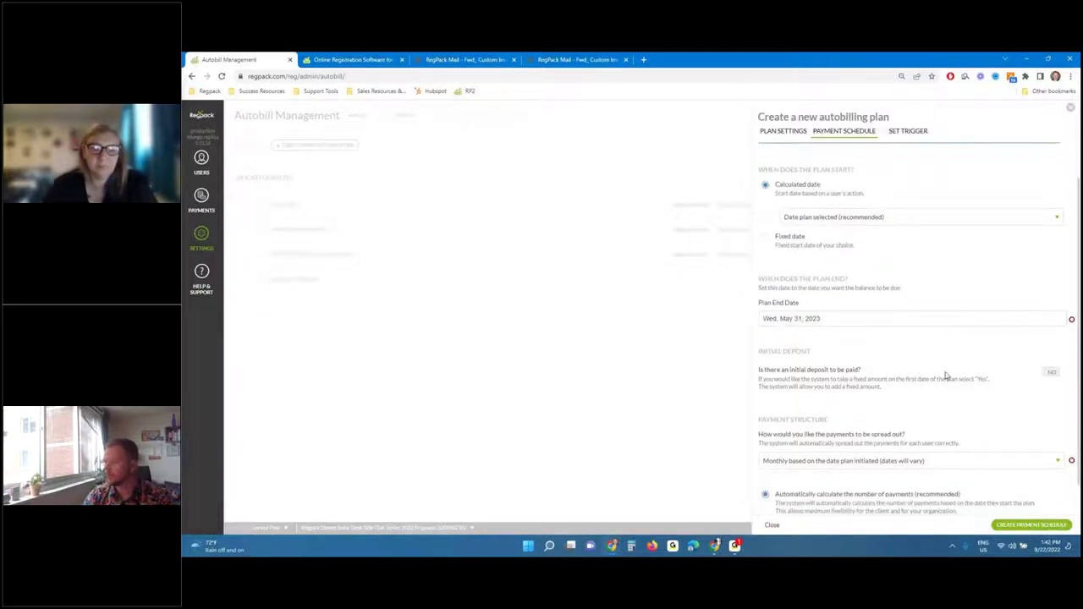
{"action": "left_click", "coordinate": [1052, 372]}
{"action": "left_click", "coordinate": [967, 421]}
{"action": "type", "text": "10"}
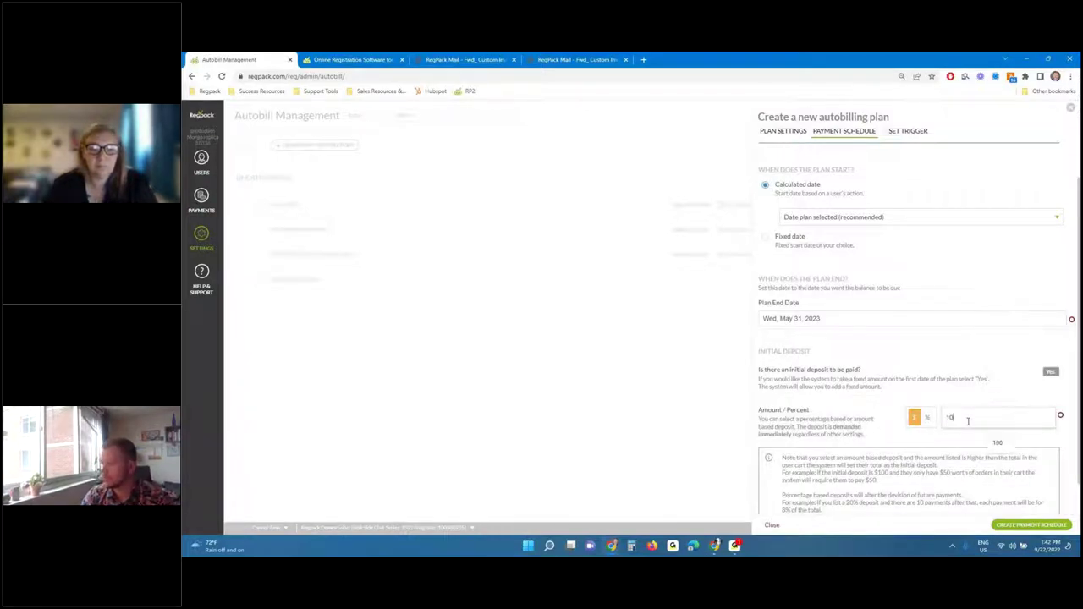
{"action": "type", "text": "0"}
{"action": "scroll", "coordinate": [968, 420], "scroll_direction": "down", "scroll_amount": 2}
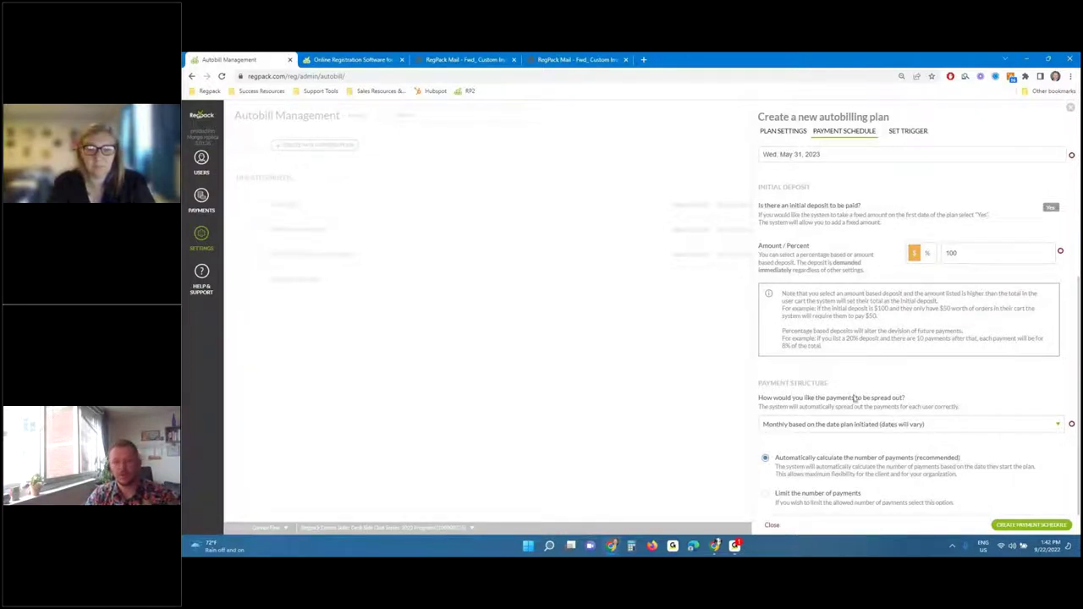
{"action": "left_click", "coordinate": [830, 422]}
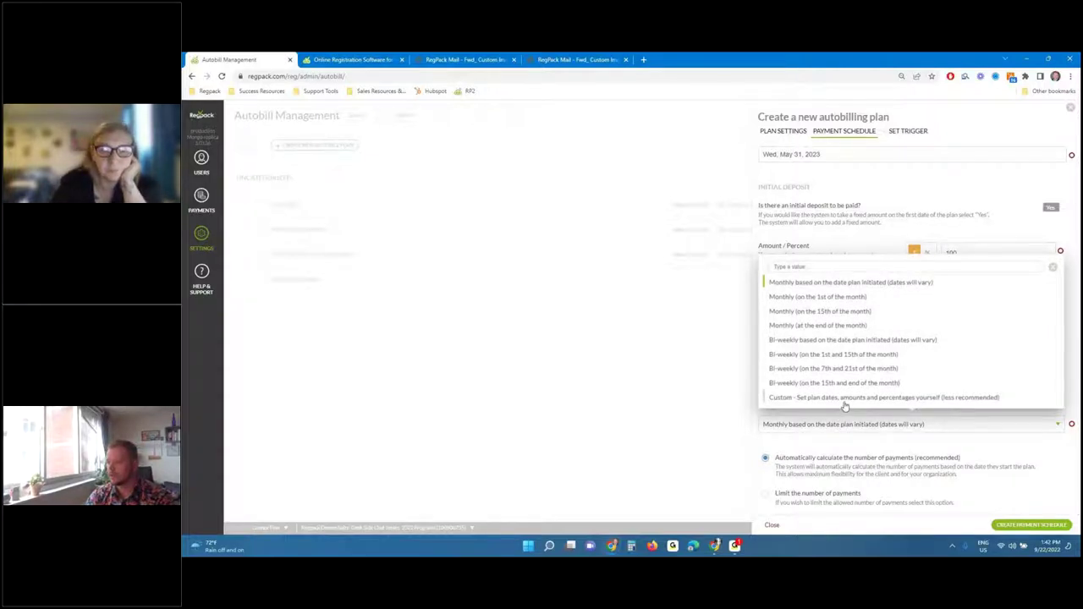
{"action": "left_click", "coordinate": [843, 401]}
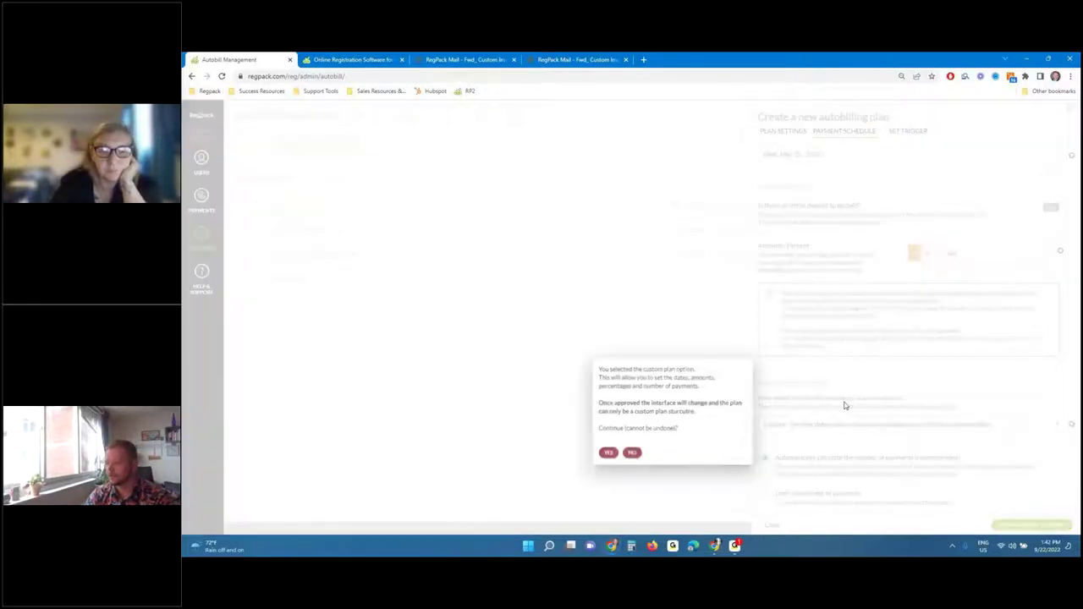
{"action": "left_click", "coordinate": [634, 452]}
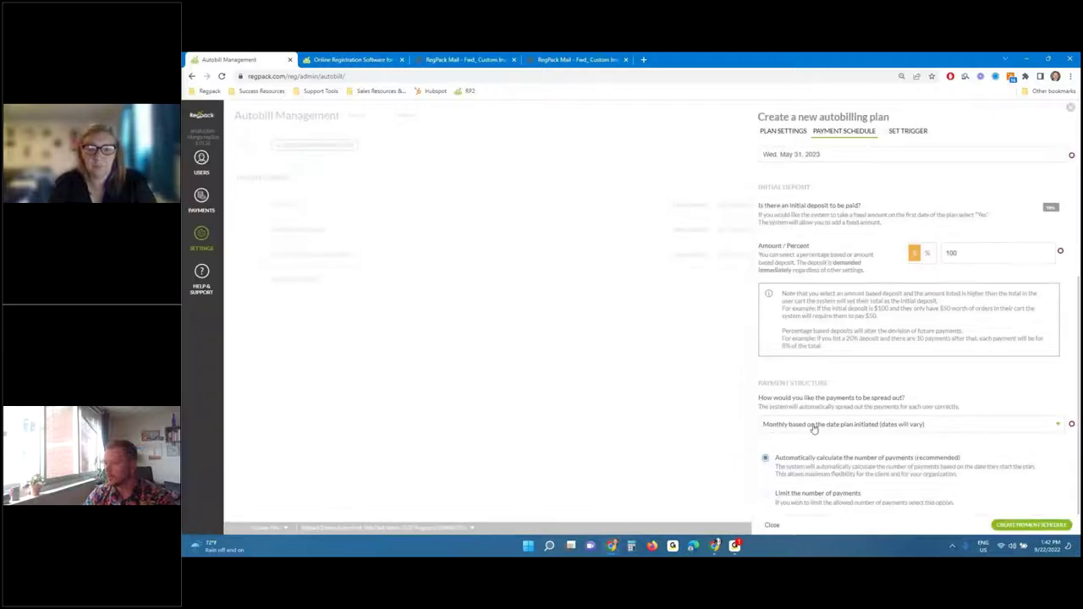
Set the payment structure to Custom with self-defined dates, amounts and percentages, accept the irreversible change and close the plan
{"action": "left_click", "coordinate": [812, 426]}
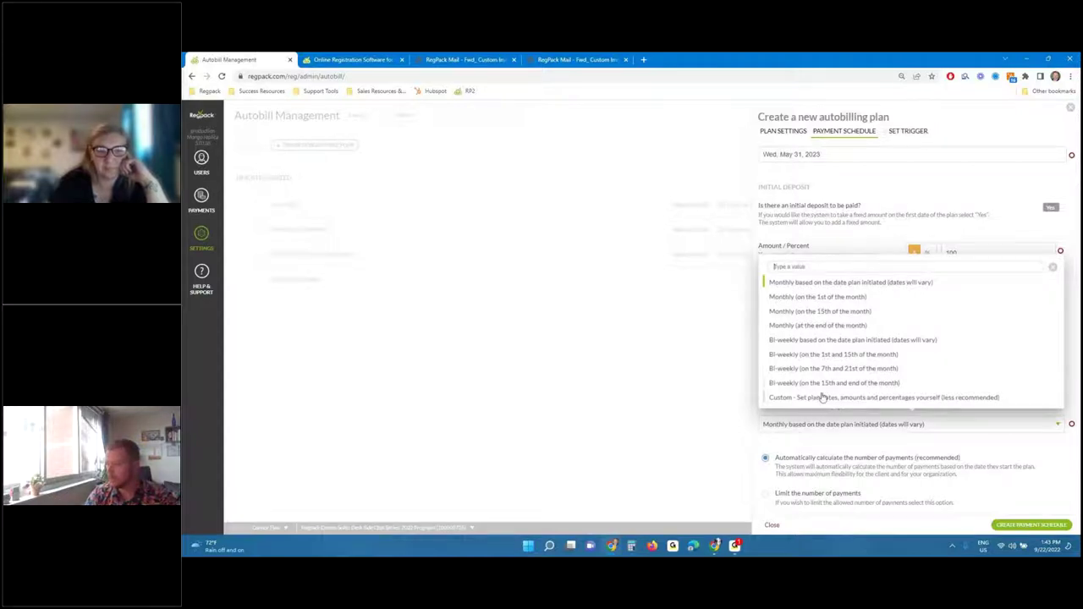
{"action": "left_click", "coordinate": [822, 397]}
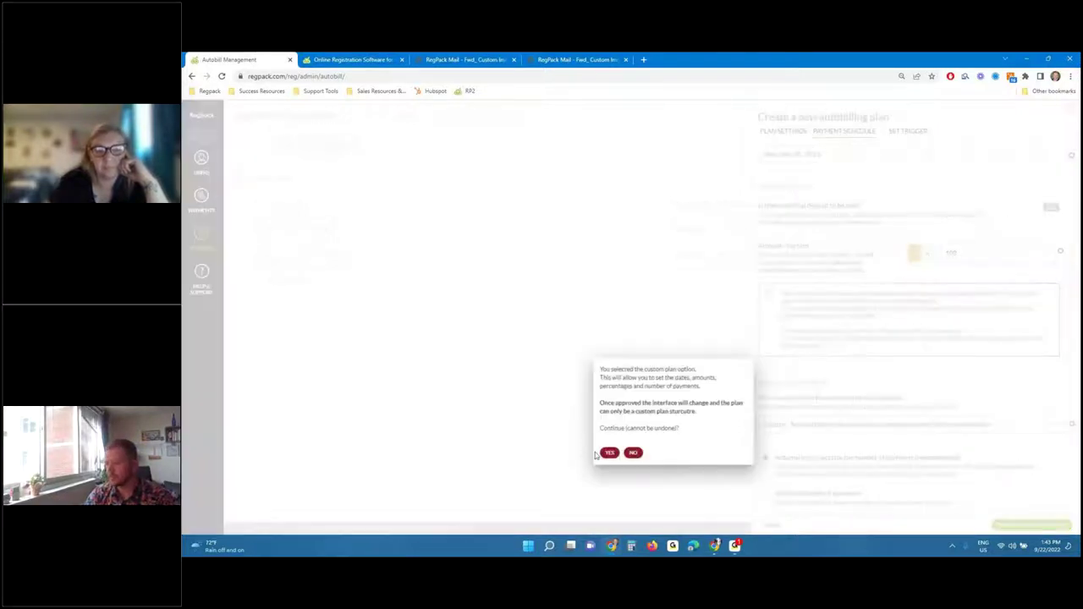
{"action": "left_click", "coordinate": [608, 453]}
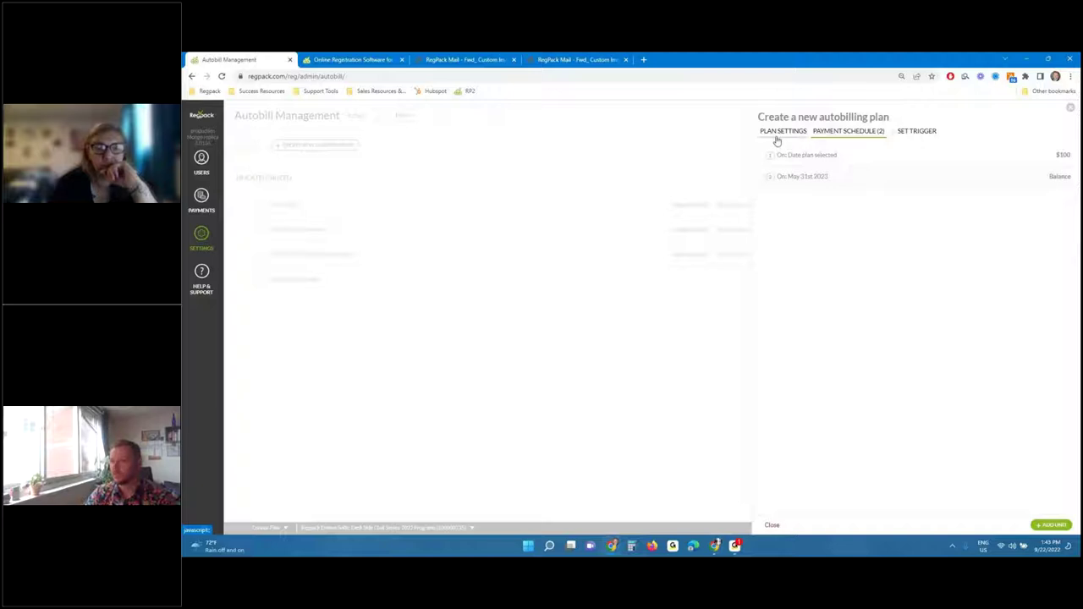
{"action": "left_click", "coordinate": [1070, 108]}
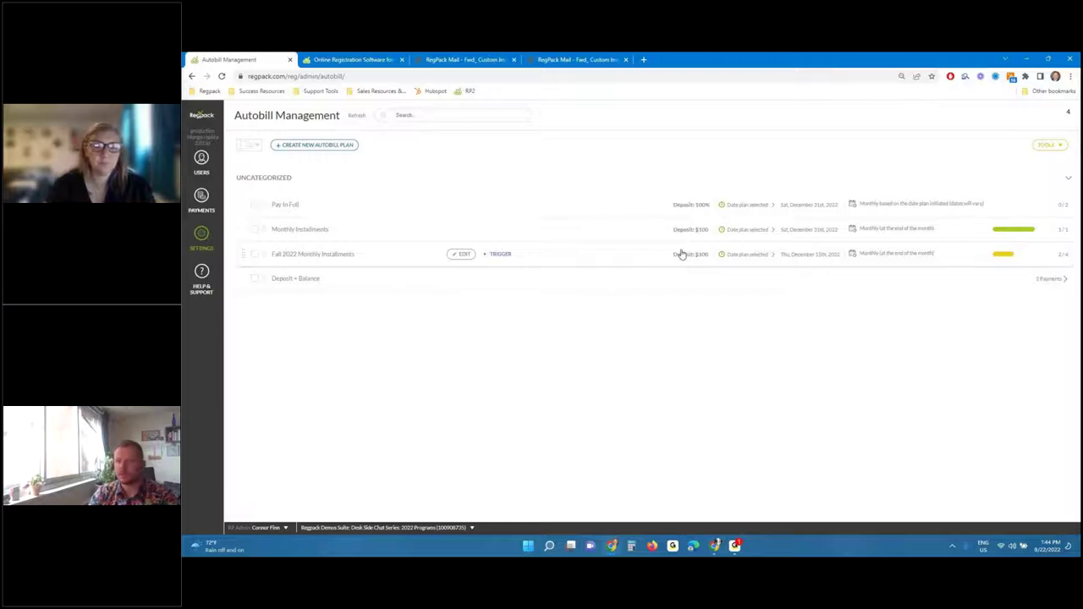
Open user management and filter the families to those on autobill
{"action": "left_click", "coordinate": [202, 160]}
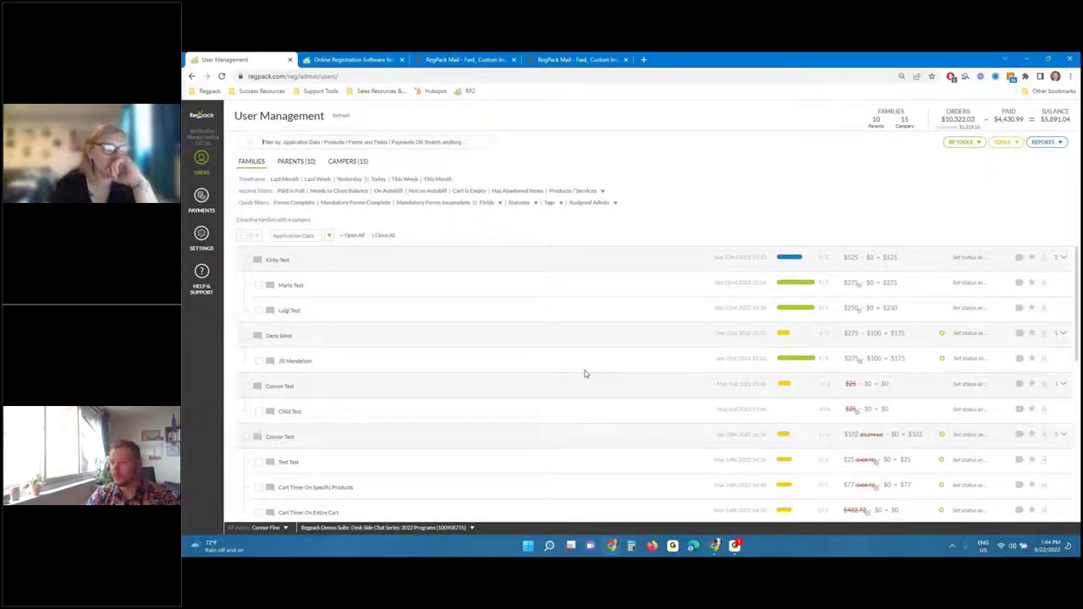
{"action": "scroll", "coordinate": [561, 391], "scroll_direction": "down", "scroll_amount": 1}
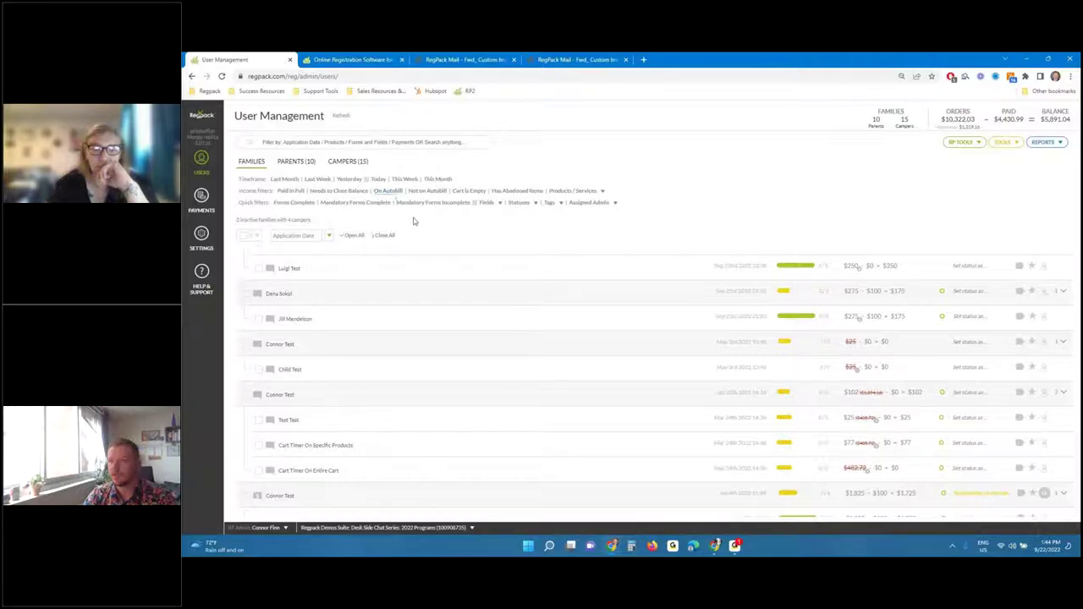
{"action": "key", "text": "ctrl+plus"}
{"action": "key", "text": "ctrl+plus"}
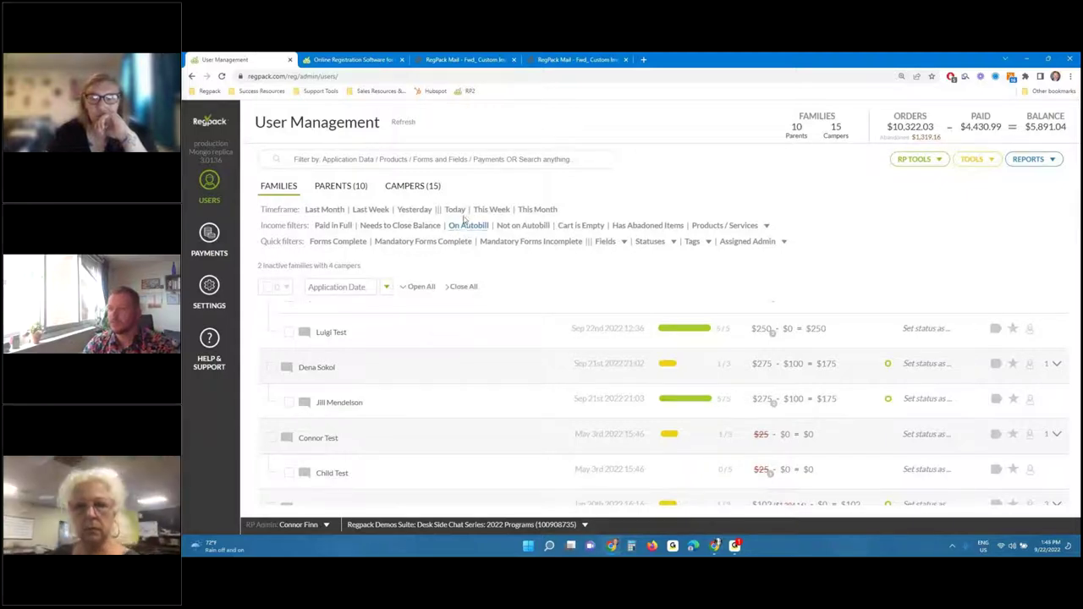
{"action": "left_click", "coordinate": [466, 226]}
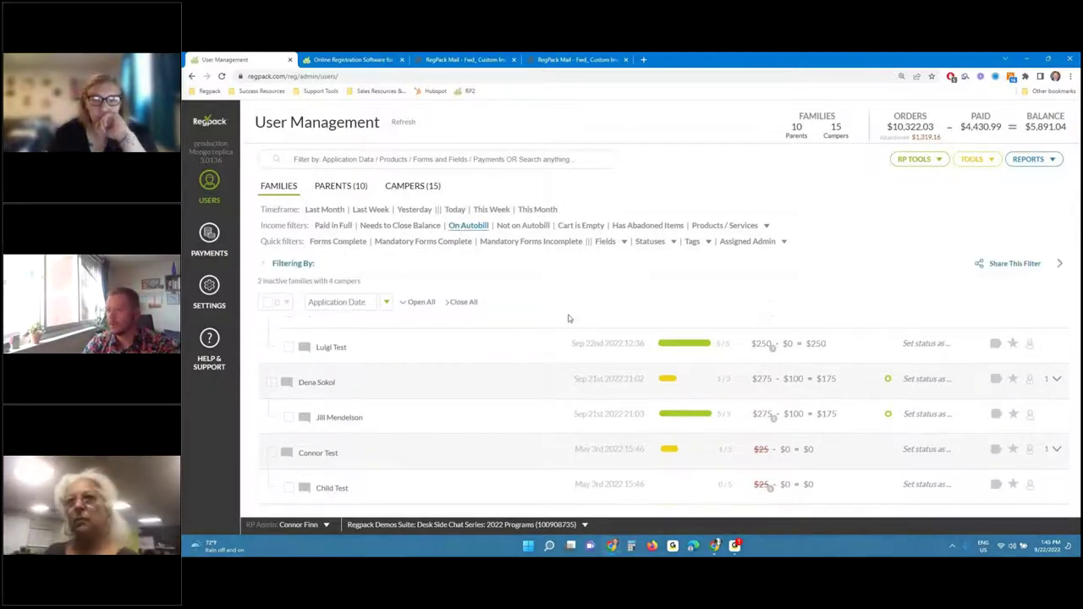
{"action": "scroll", "coordinate": [568, 314], "scroll_direction": "up", "scroll_amount": 1}
{"action": "key", "text": "ctrl+minus"}
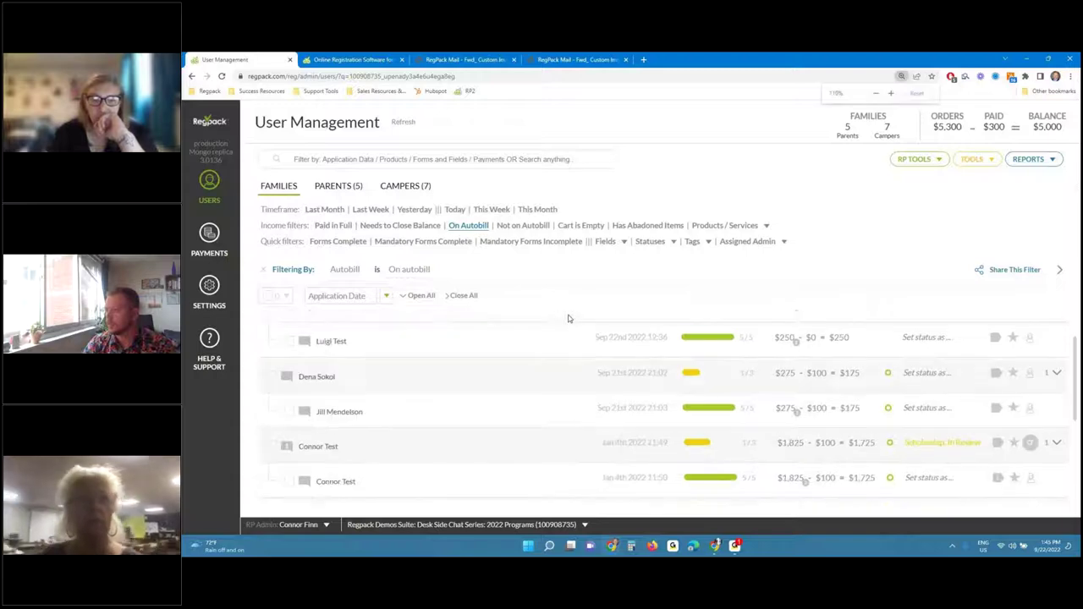
{"action": "scroll", "coordinate": [569, 318], "scroll_direction": "down", "scroll_amount": 2}
{"action": "key", "text": "ctrl+minus"}
{"action": "scroll", "coordinate": [569, 318], "scroll_direction": "up", "scroll_amount": 2}
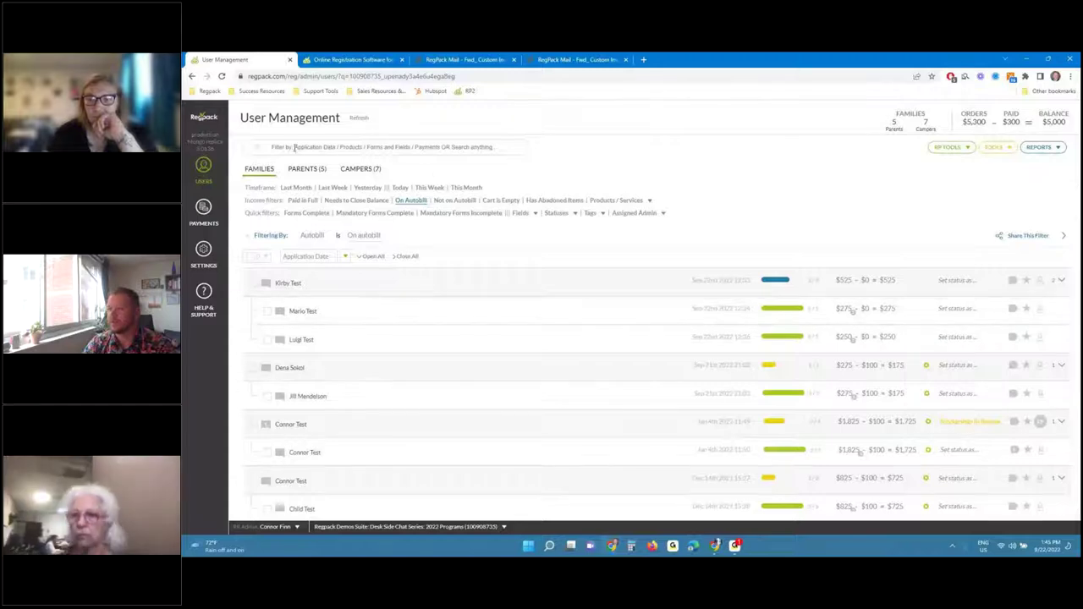
Switch to the campers list and view the autobill schedule of the camper with the $1,725 balance
{"action": "left_click", "coordinate": [360, 169]}
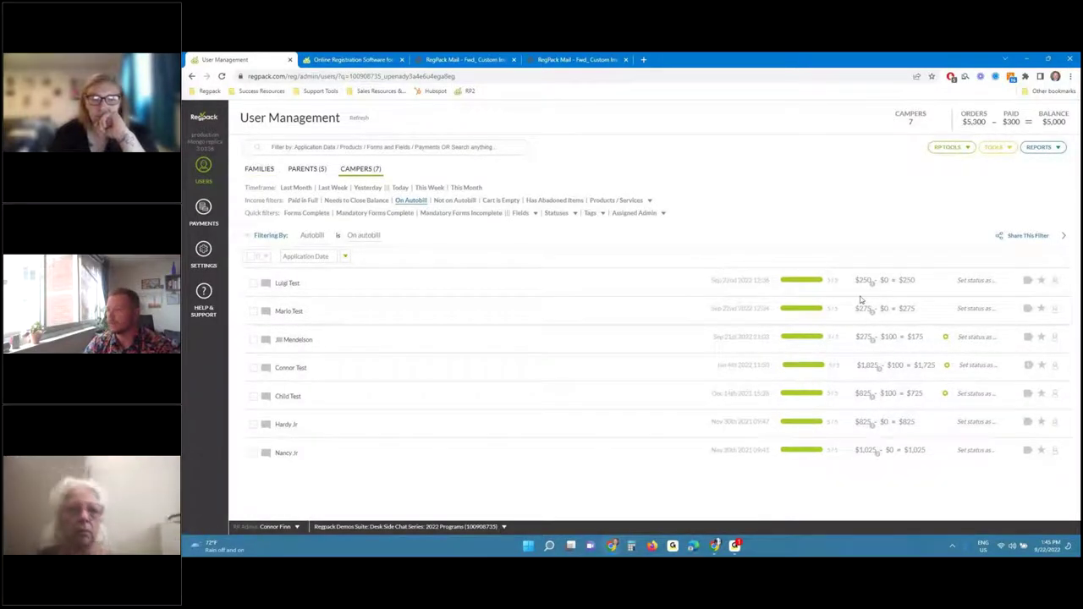
{"action": "left_click", "coordinate": [900, 370]}
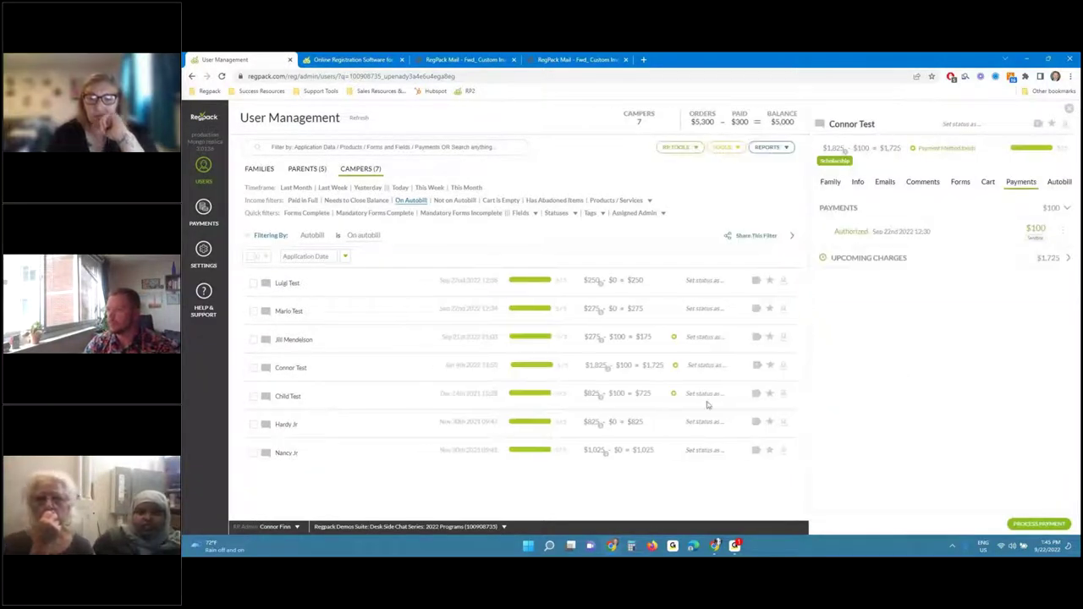
{"action": "left_click", "coordinate": [660, 365]}
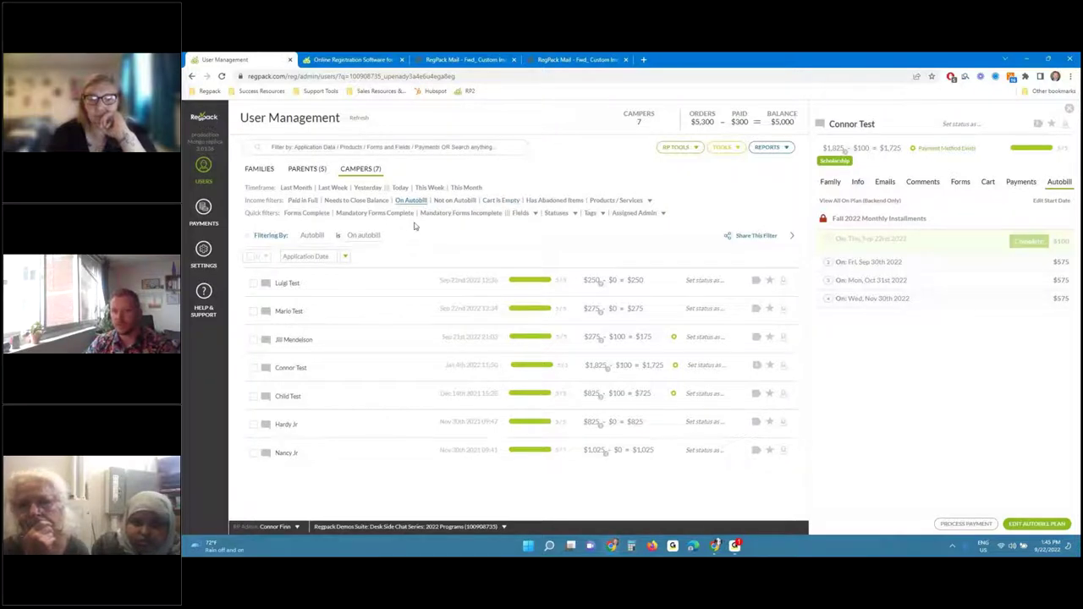
Add a second autobill filter condition limiting the campers to those with Payment Overdue
{"action": "left_click", "coordinate": [399, 149]}
{"action": "left_click", "coordinate": [483, 278]}
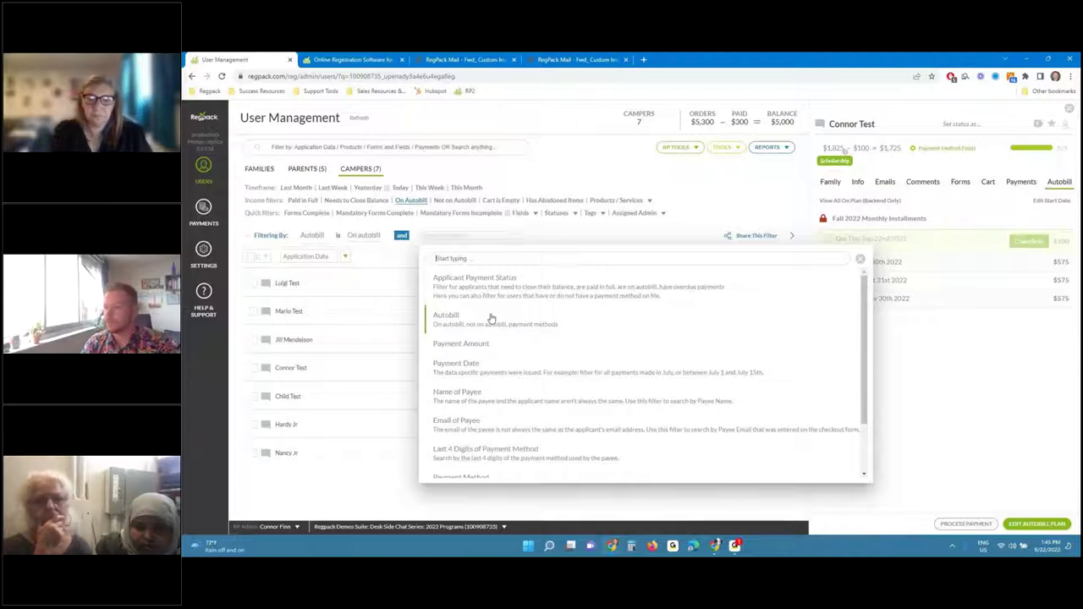
{"action": "left_click", "coordinate": [491, 318]}
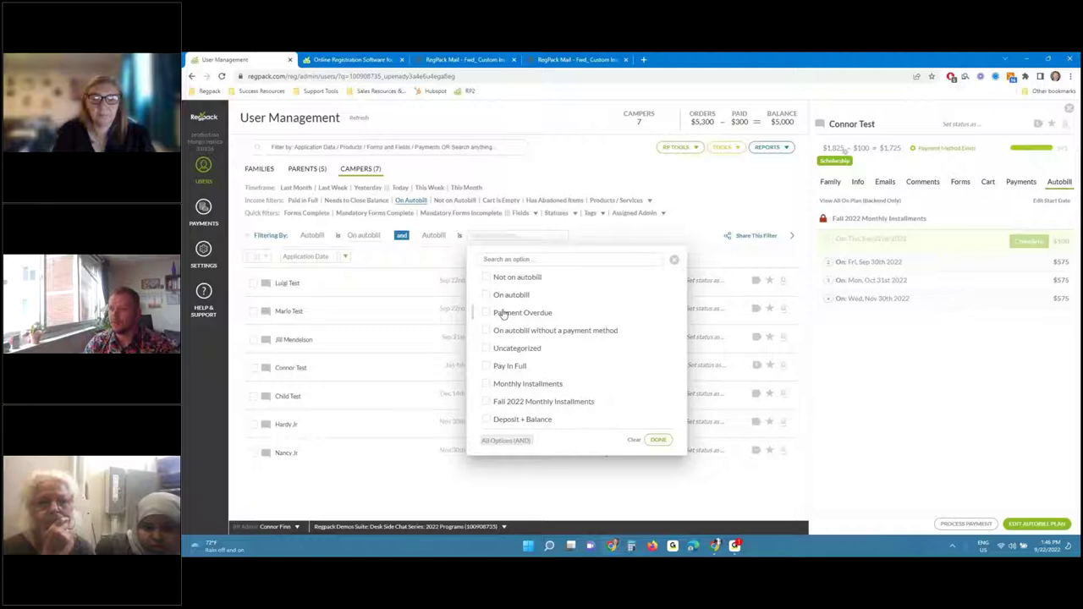
{"action": "left_click", "coordinate": [502, 313]}
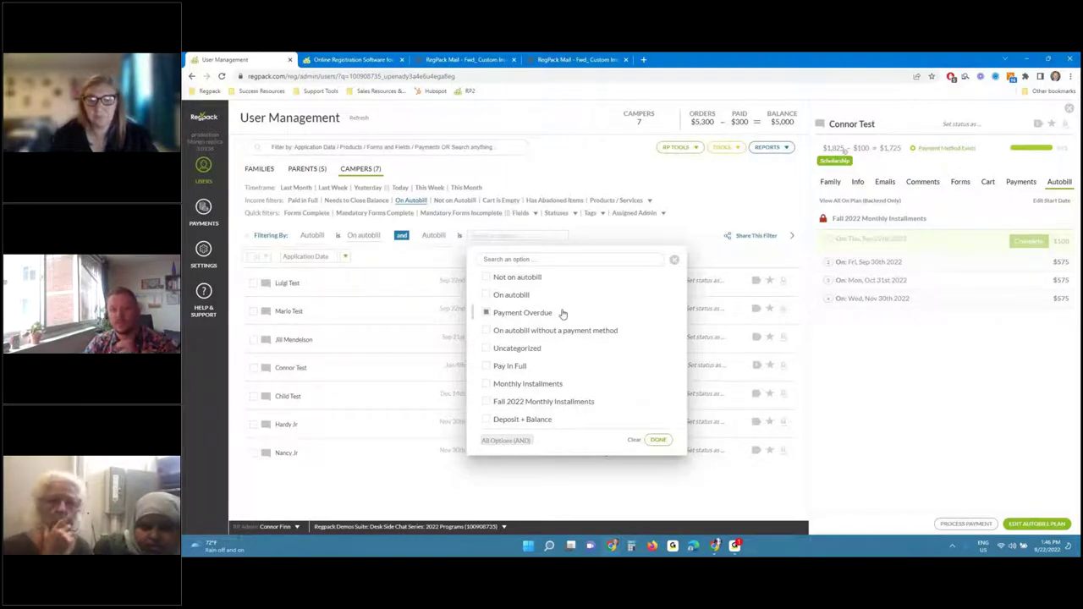
{"action": "left_click", "coordinate": [659, 441]}
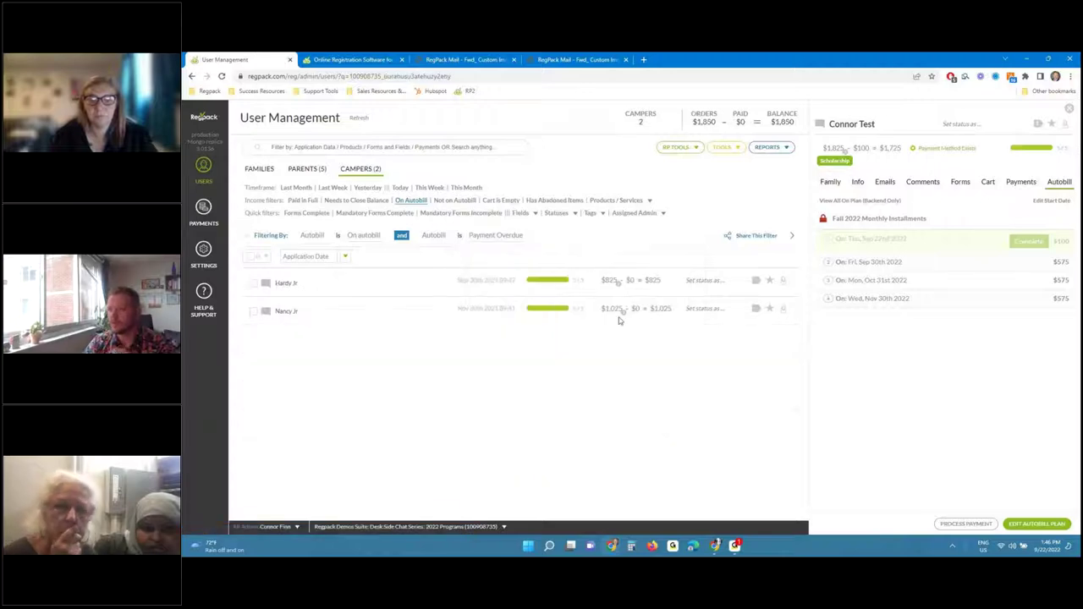
View the autobill details of the camper with the $825 balance and select all filtered campers
{"action": "left_click", "coordinate": [647, 280]}
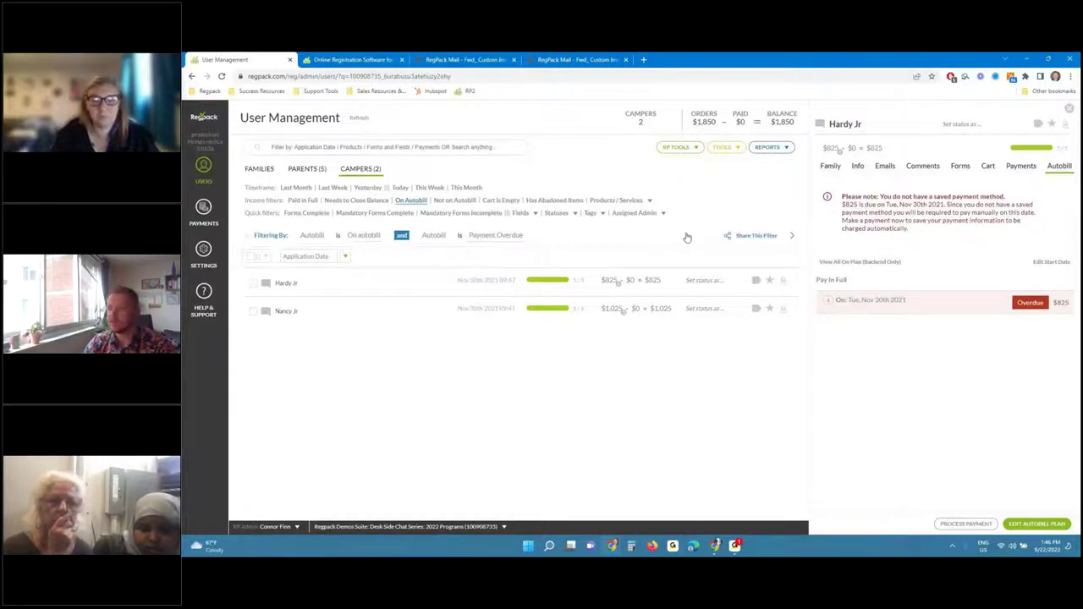
{"action": "left_click", "coordinate": [251, 258]}
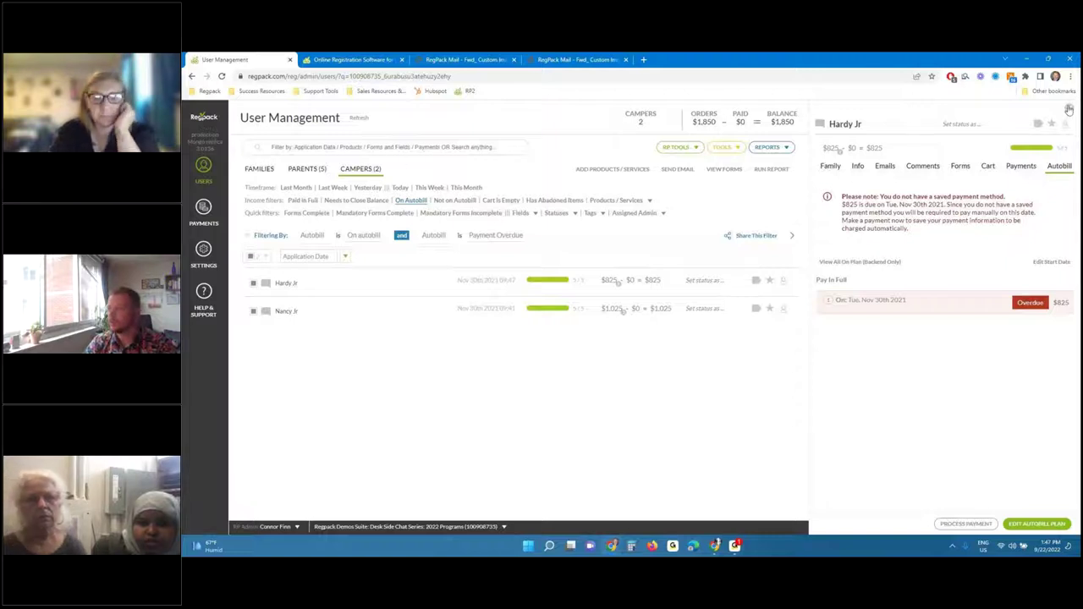
Close the camper's details and clear the autobill filter conditions from the campers list
{"action": "left_click", "coordinate": [1068, 110]}
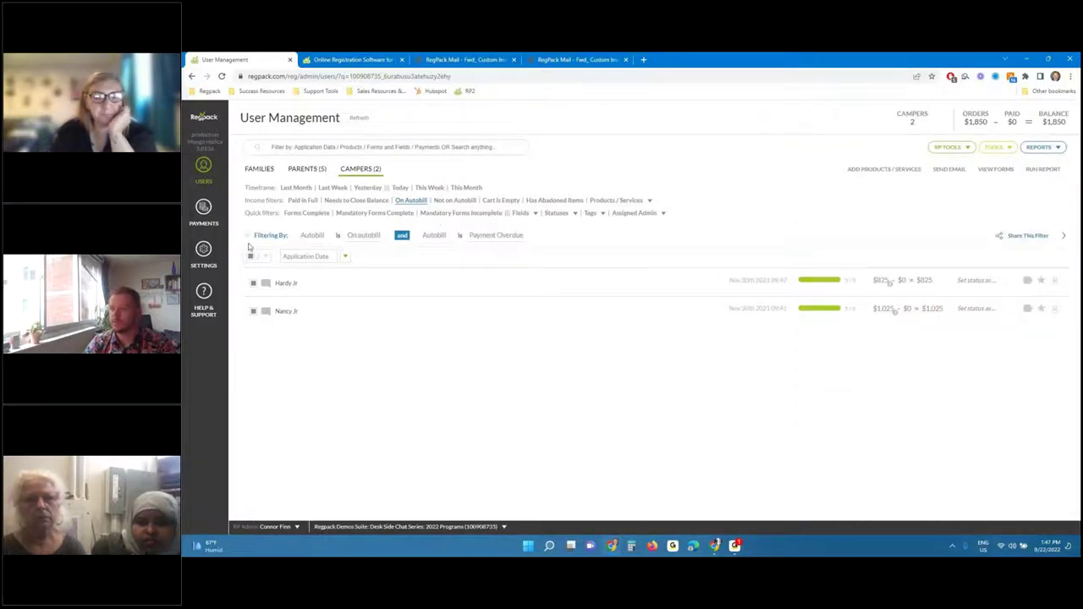
{"action": "left_click", "coordinate": [248, 236]}
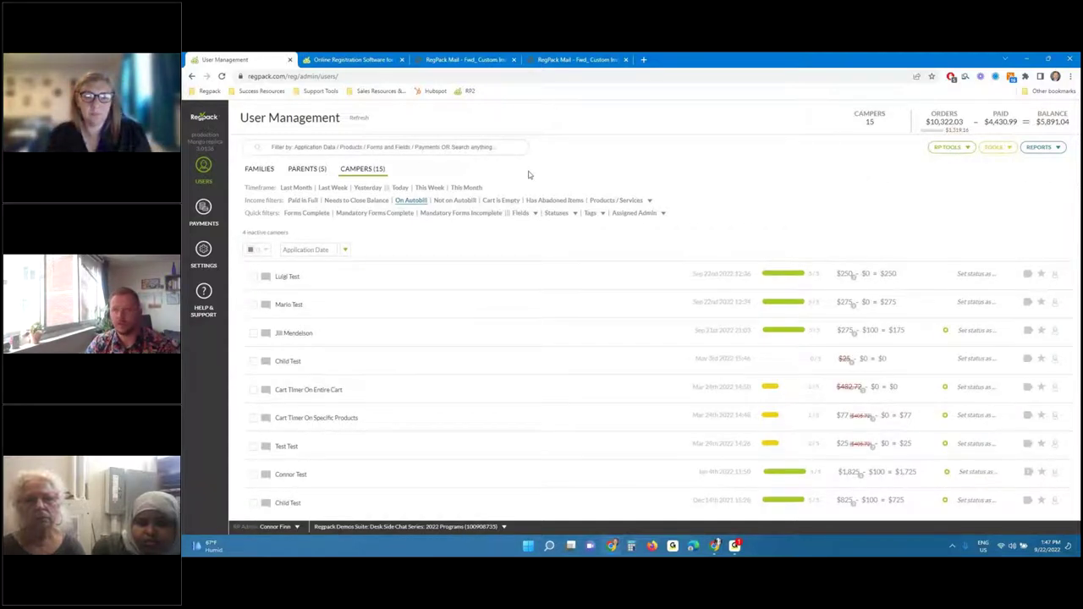
Examine the order countdown timer and attendee profiles on the family's registration dashboard, comparing them with the campers list in user management
{"action": "left_click", "coordinate": [382, 63]}
{"action": "scroll", "coordinate": [587, 234], "scroll_direction": "up", "scroll_amount": 2}
{"action": "double_click", "coordinate": [599, 234]}
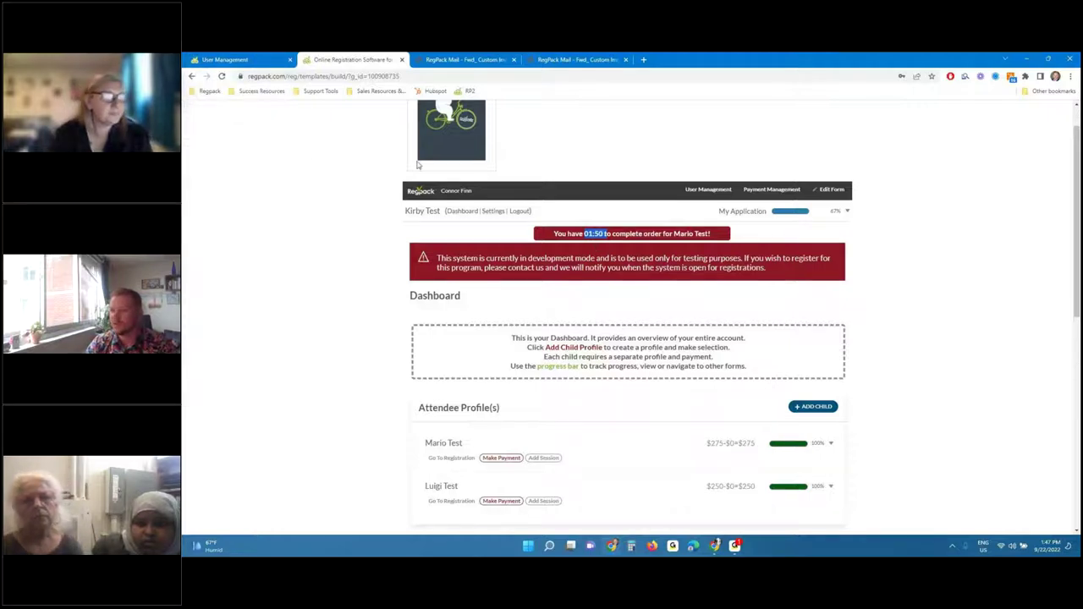
{"action": "left_click", "coordinate": [218, 60]}
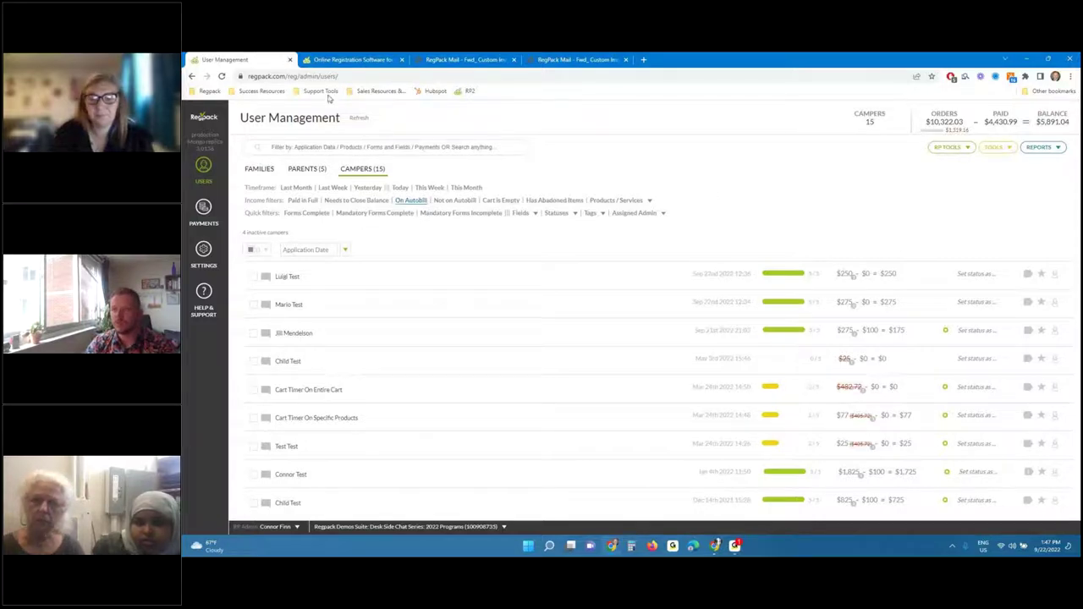
{"action": "left_click", "coordinate": [335, 61]}
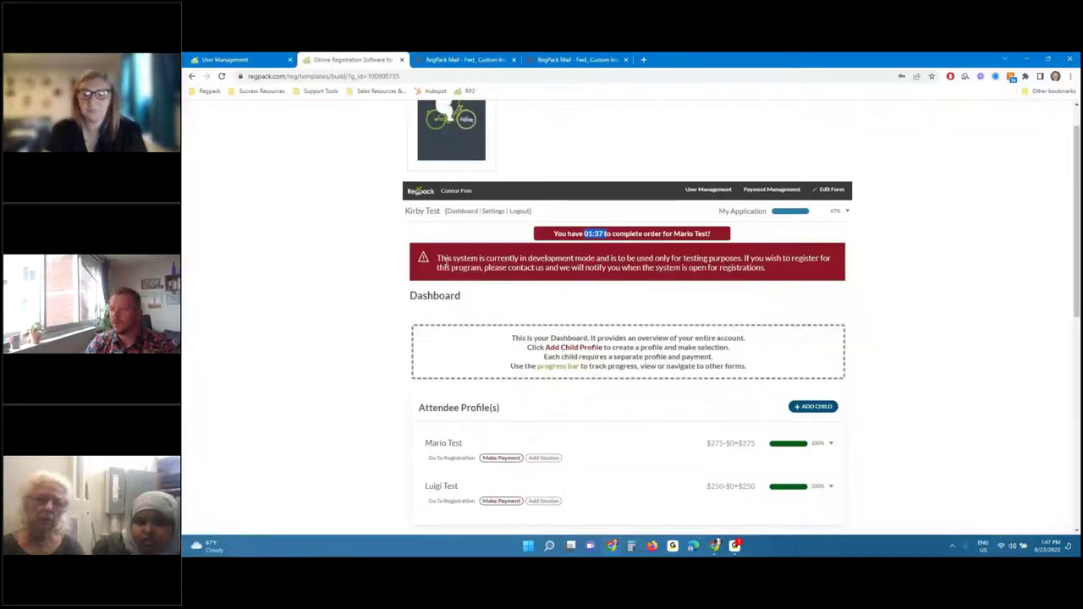
{"action": "scroll", "coordinate": [494, 248], "scroll_direction": "down", "scroll_amount": 1}
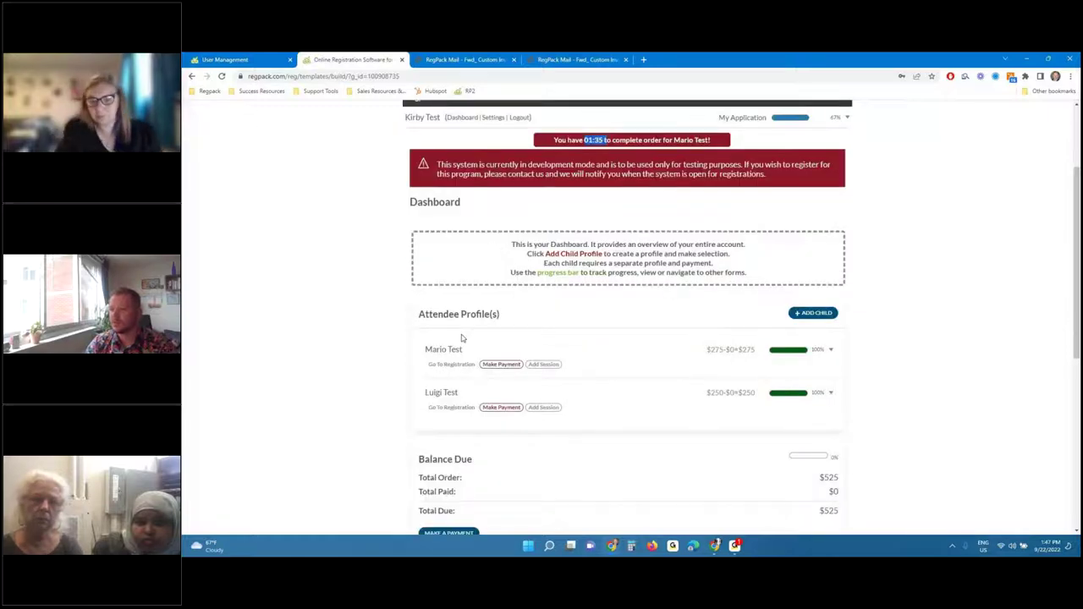
{"action": "scroll", "coordinate": [465, 340], "scroll_direction": "up", "scroll_amount": 1}
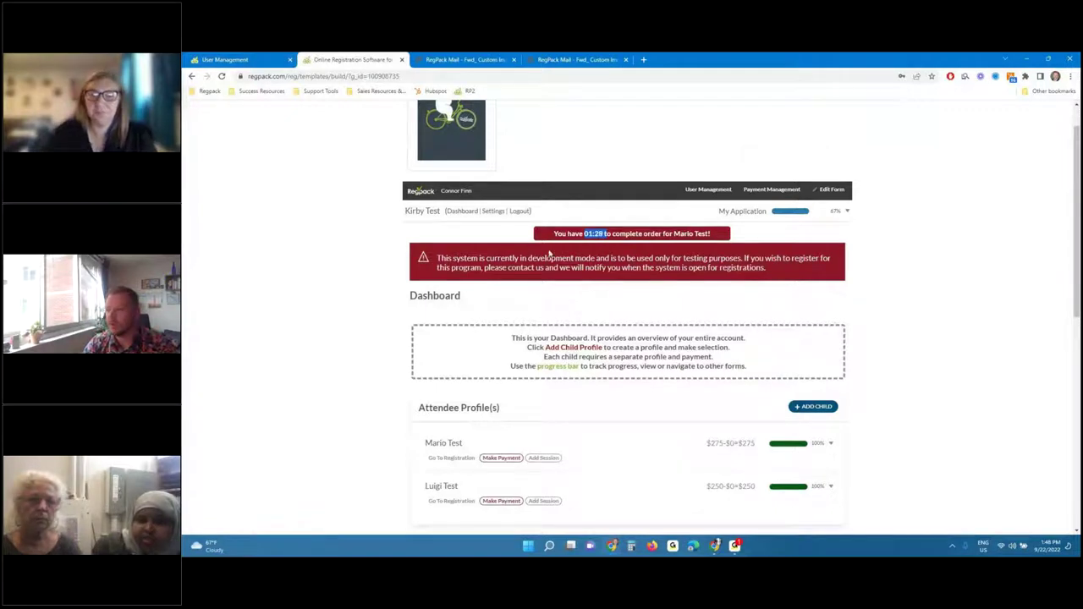
{"action": "scroll", "coordinate": [558, 257], "scroll_direction": "down", "scroll_amount": 1}
{"action": "scroll", "coordinate": [560, 258], "scroll_direction": "down", "scroll_amount": 1}
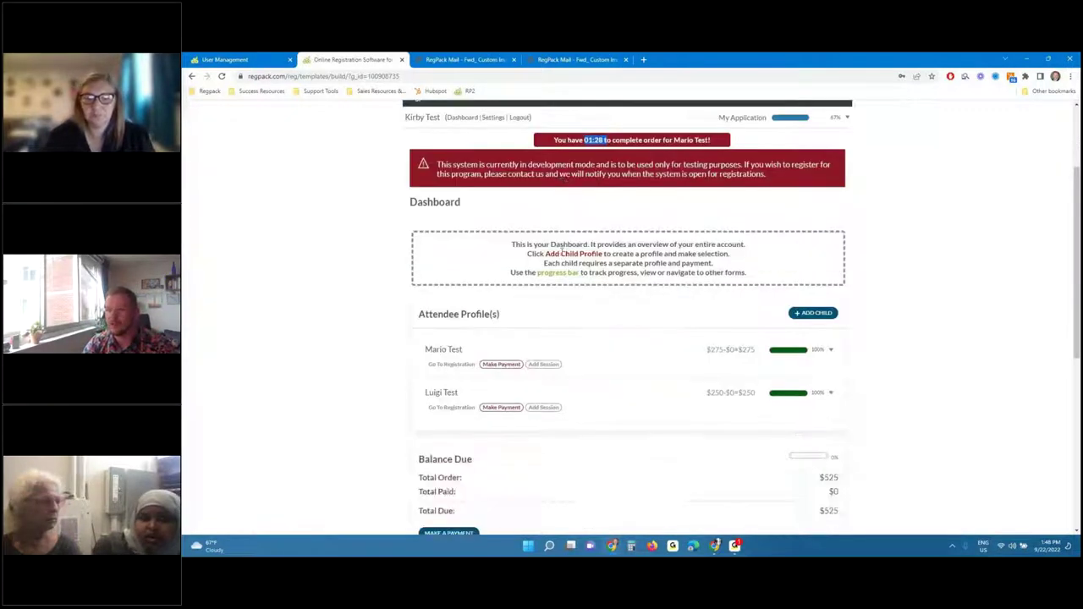
{"action": "left_click", "coordinate": [232, 58]}
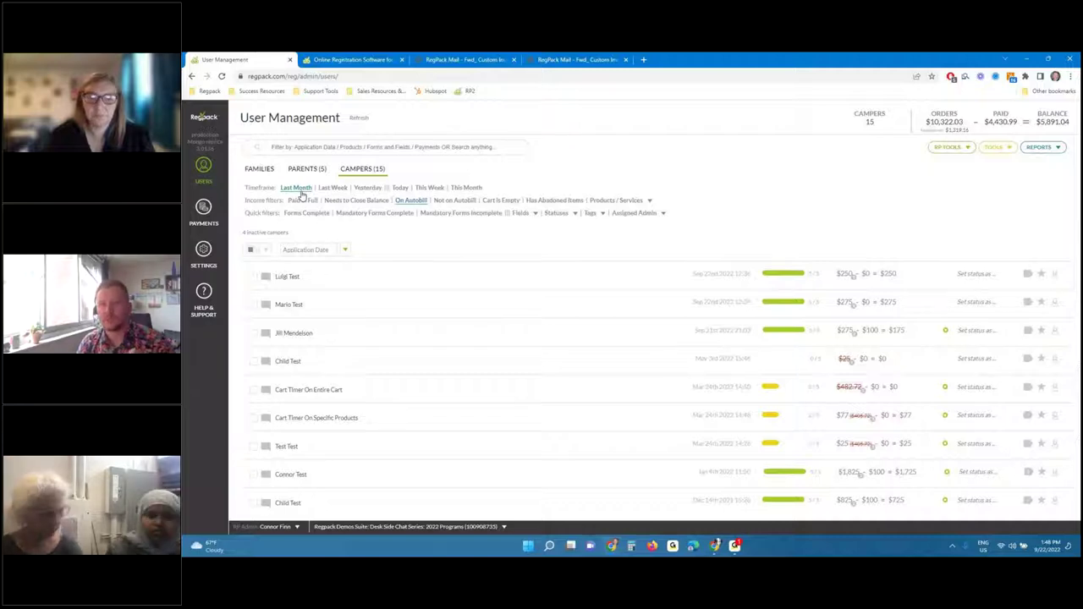
{"action": "left_click", "coordinate": [298, 188]}
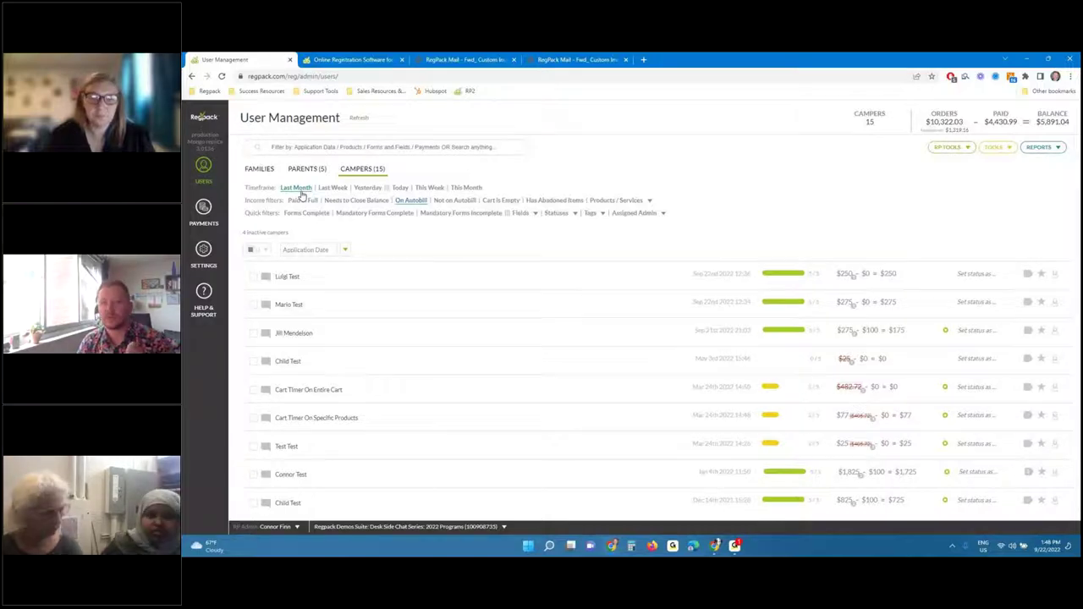
Pay the $200 due for both campers by credit card from the family's registration dashboard, using the prefilled test card data
{"action": "left_click", "coordinate": [360, 59]}
{"action": "scroll", "coordinate": [893, 405], "scroll_direction": "down", "scroll_amount": 3}
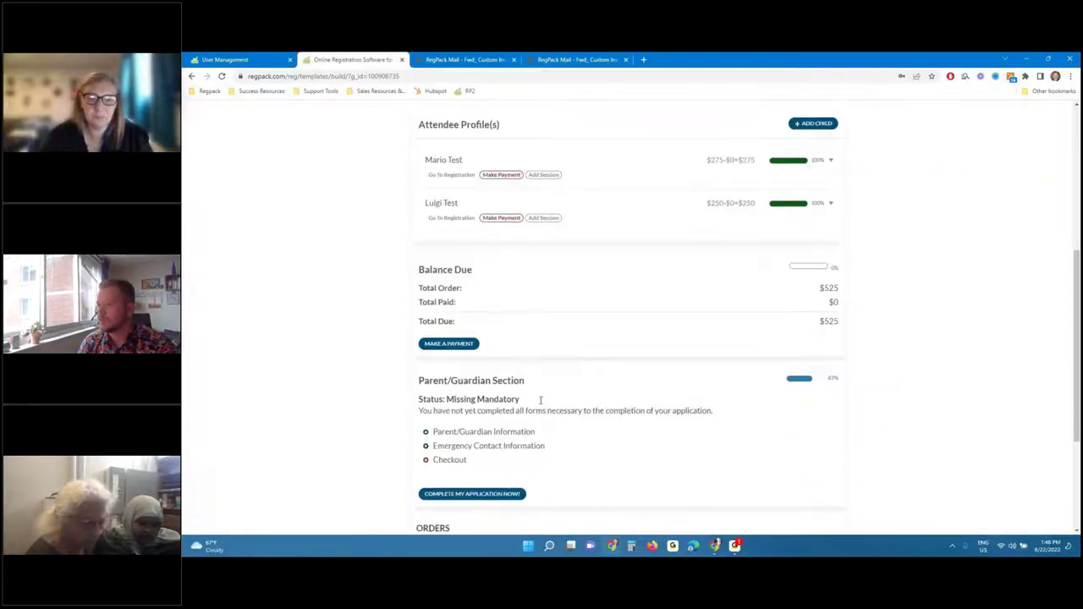
{"action": "left_click", "coordinate": [464, 306]}
{"action": "scroll", "coordinate": [798, 386], "scroll_direction": "down", "scroll_amount": 10}
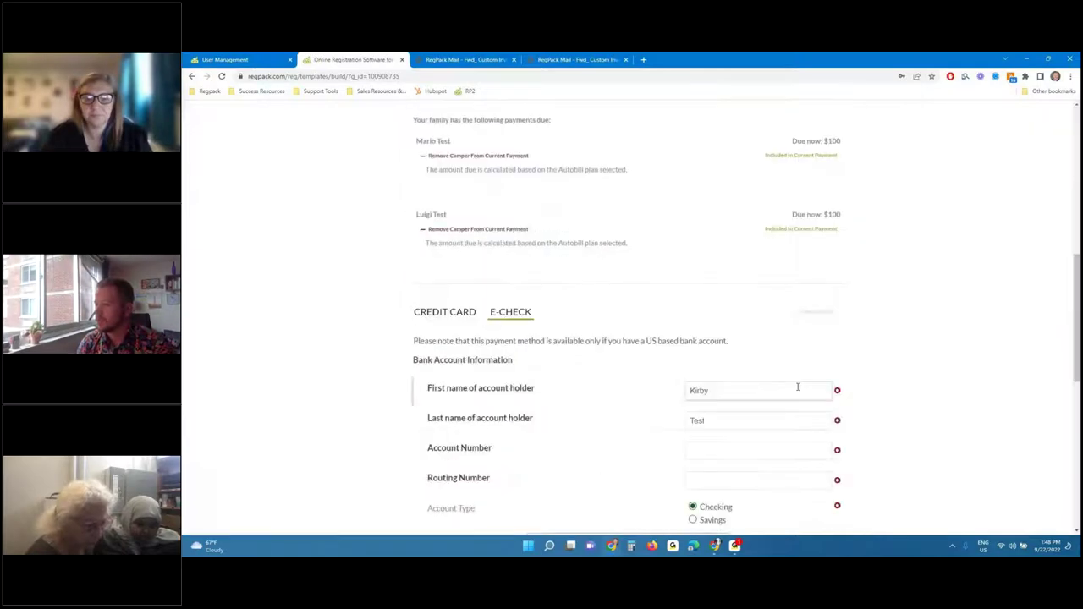
{"action": "left_click", "coordinate": [463, 221]}
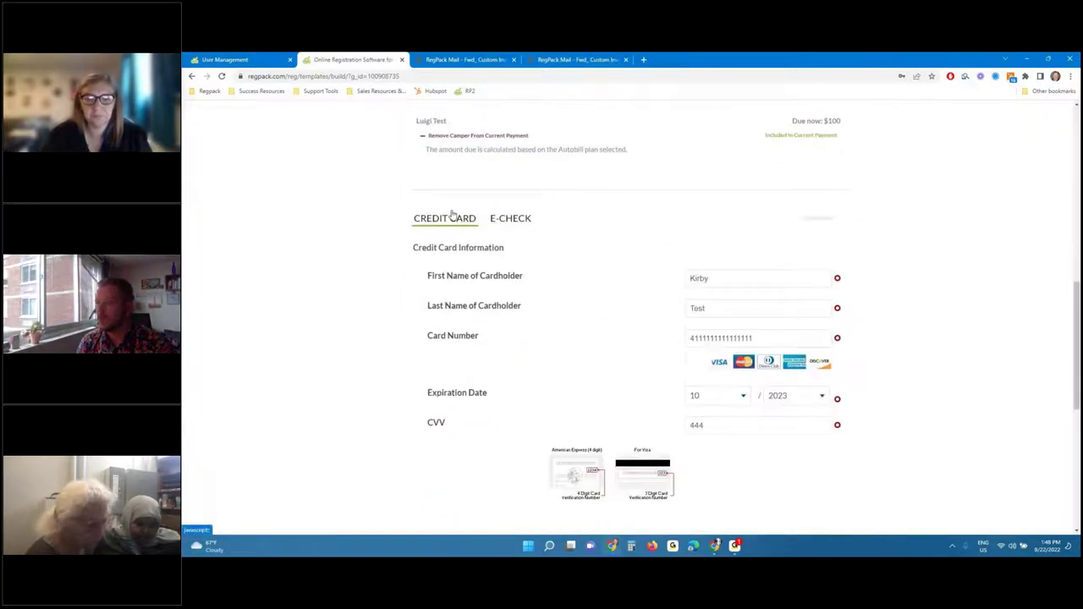
{"action": "left_click", "coordinate": [252, 58]}
{"action": "left_click", "coordinate": [342, 59]}
{"action": "scroll", "coordinate": [850, 448], "scroll_direction": "down", "scroll_amount": 3}
{"action": "scroll", "coordinate": [850, 448], "scroll_direction": "down", "scroll_amount": 1}
{"action": "left_click", "coordinate": [800, 493]}
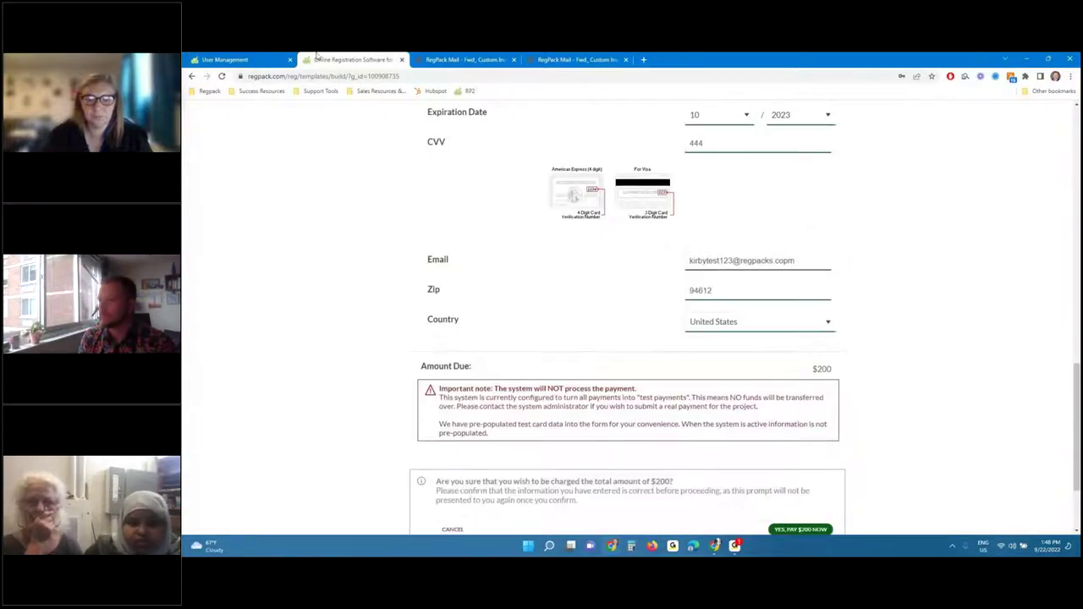
{"action": "left_click", "coordinate": [805, 530]}
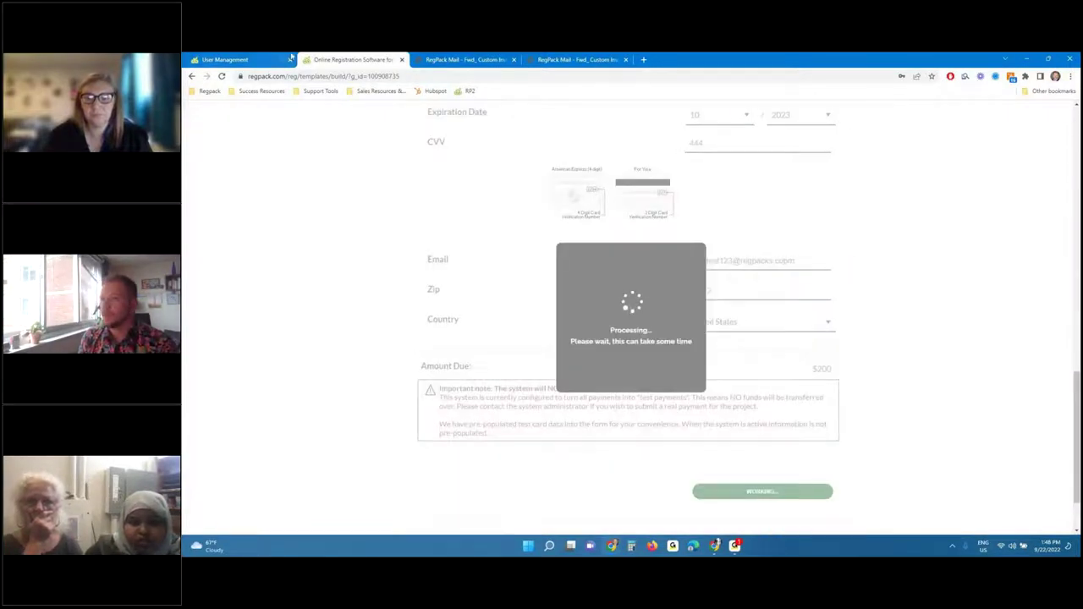
Return to user management and view the cart of the Cart Timer On Entire Cart camper to examine its abandoned items
{"action": "left_click", "coordinate": [253, 60]}
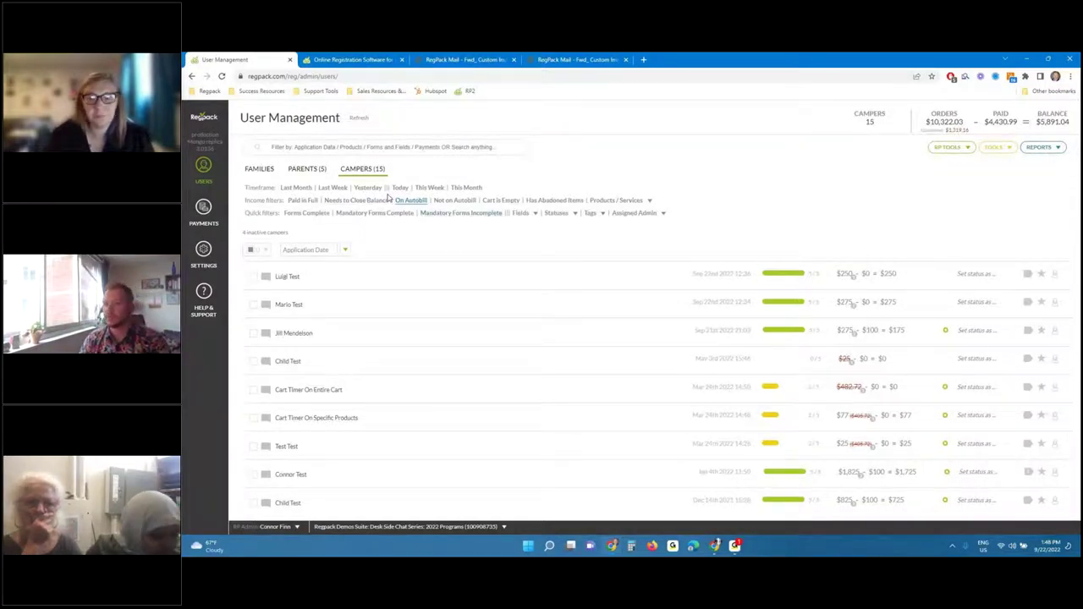
{"action": "left_click", "coordinate": [401, 147]}
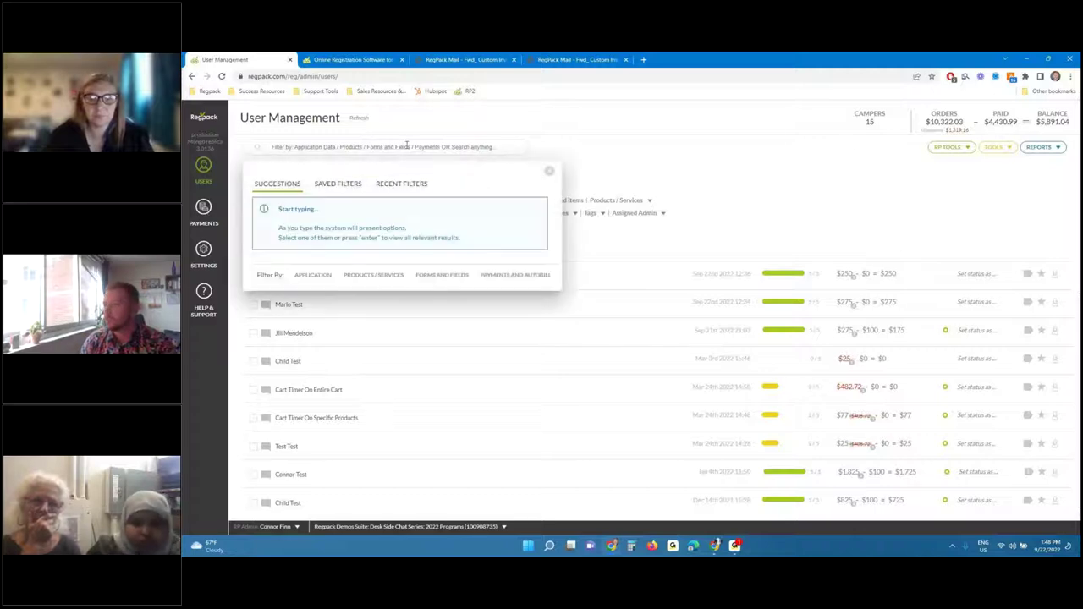
{"action": "left_click_drag", "start_coordinate": [970, 128], "coordinate": [921, 131]}
{"action": "left_click", "coordinate": [921, 131]}
{"action": "left_click", "coordinate": [858, 389]}
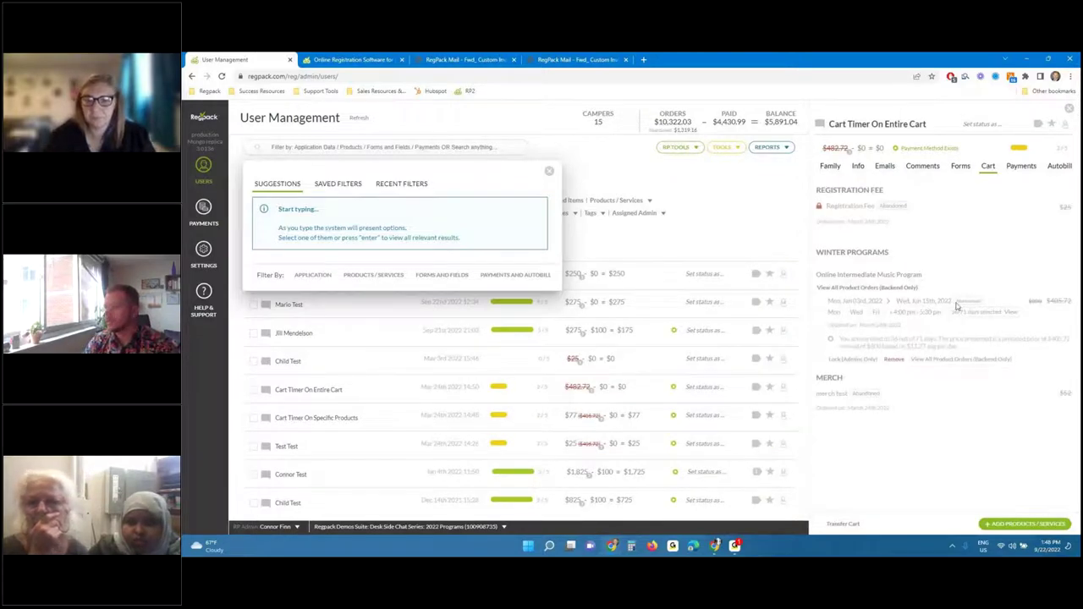
{"action": "left_click", "coordinate": [395, 277]}
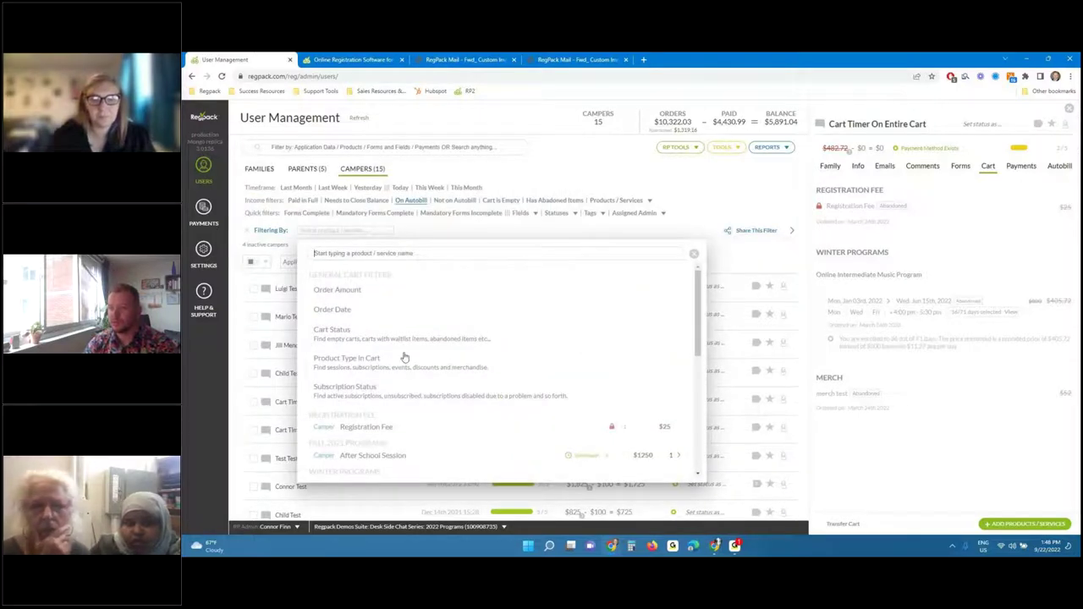
{"action": "left_click", "coordinate": [693, 254]}
{"action": "left_click", "coordinate": [250, 233]}
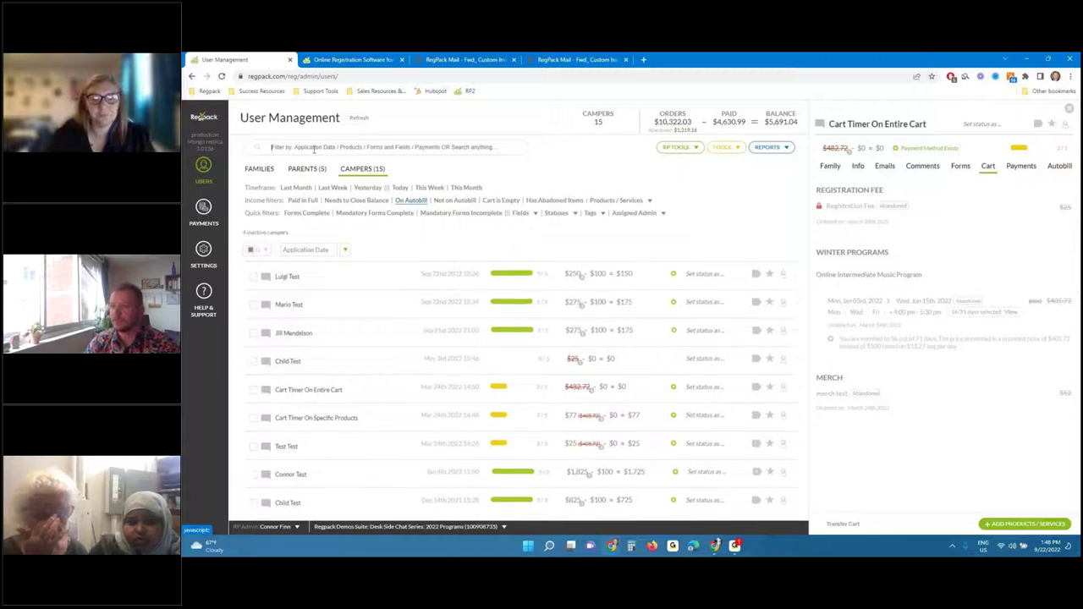
Filter the campers to those with the Spring Programs' Online Intermediate Music Program Abandoned, and clear the filter after reviewing the list
{"action": "left_click", "coordinate": [324, 149]}
{"action": "left_click", "coordinate": [346, 275]}
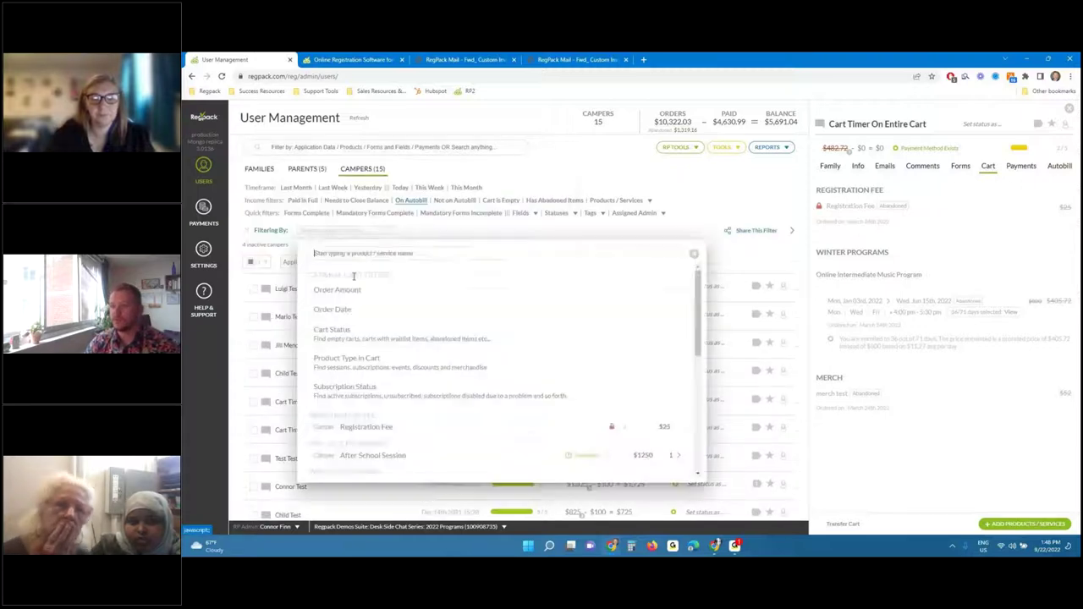
{"action": "scroll", "coordinate": [373, 427], "scroll_direction": "down", "scroll_amount": 3}
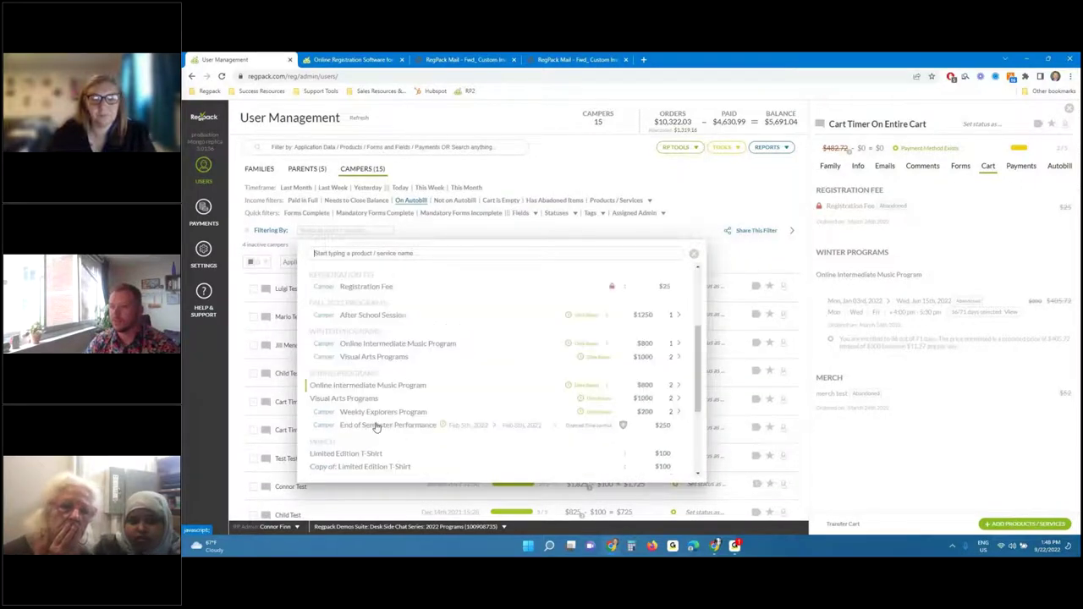
{"action": "scroll", "coordinate": [376, 436], "scroll_direction": "down", "scroll_amount": 5}
{"action": "scroll", "coordinate": [380, 444], "scroll_direction": "up", "scroll_amount": 8}
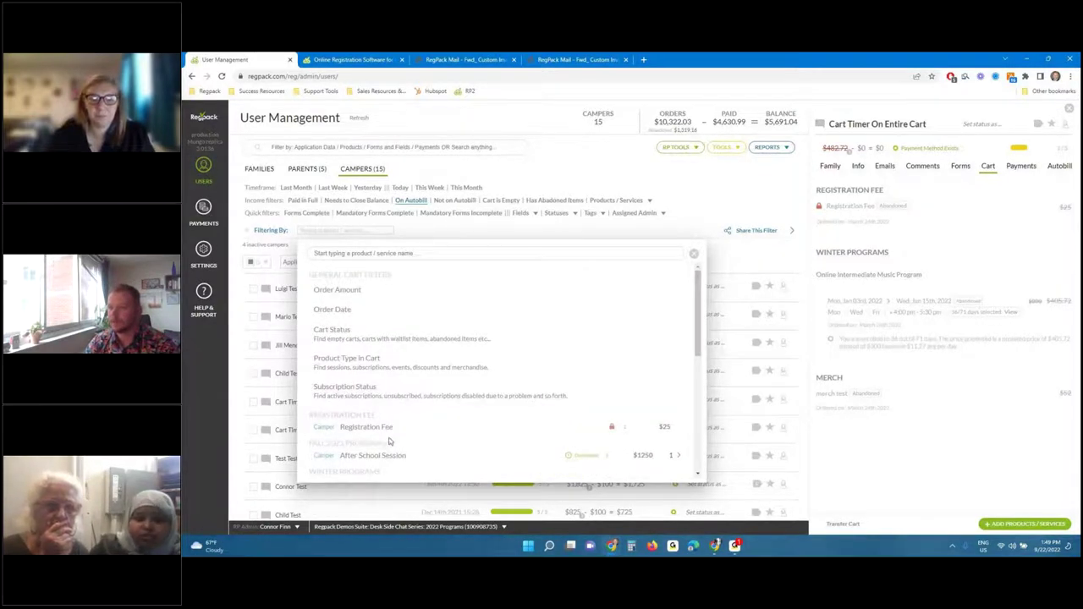
{"action": "scroll", "coordinate": [382, 432], "scroll_direction": "down", "scroll_amount": 1}
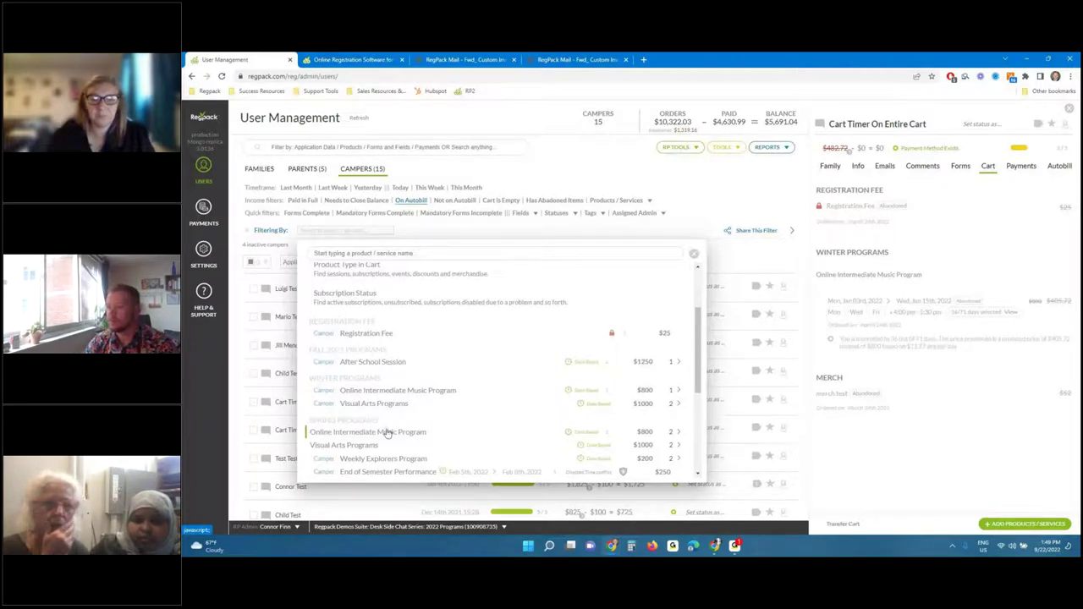
{"action": "left_click", "coordinate": [387, 431]}
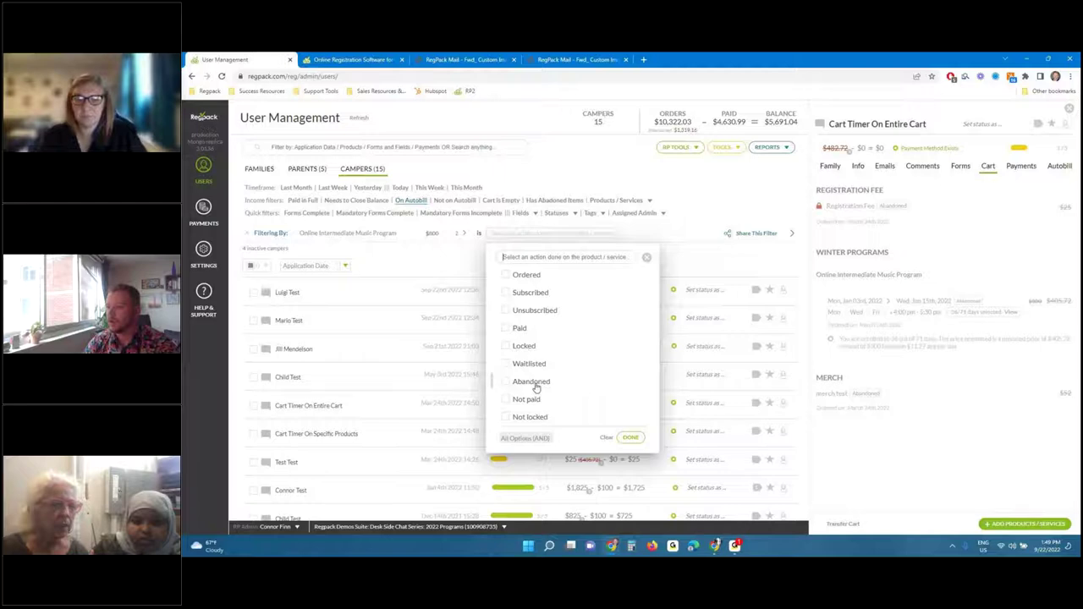
{"action": "left_click", "coordinate": [507, 382]}
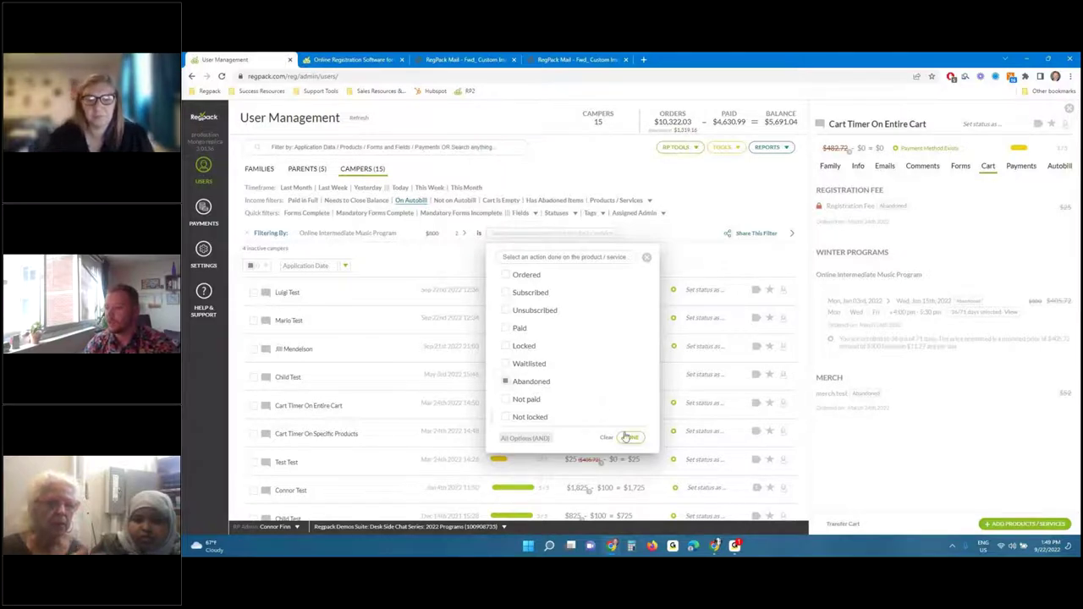
{"action": "left_click", "coordinate": [630, 437]}
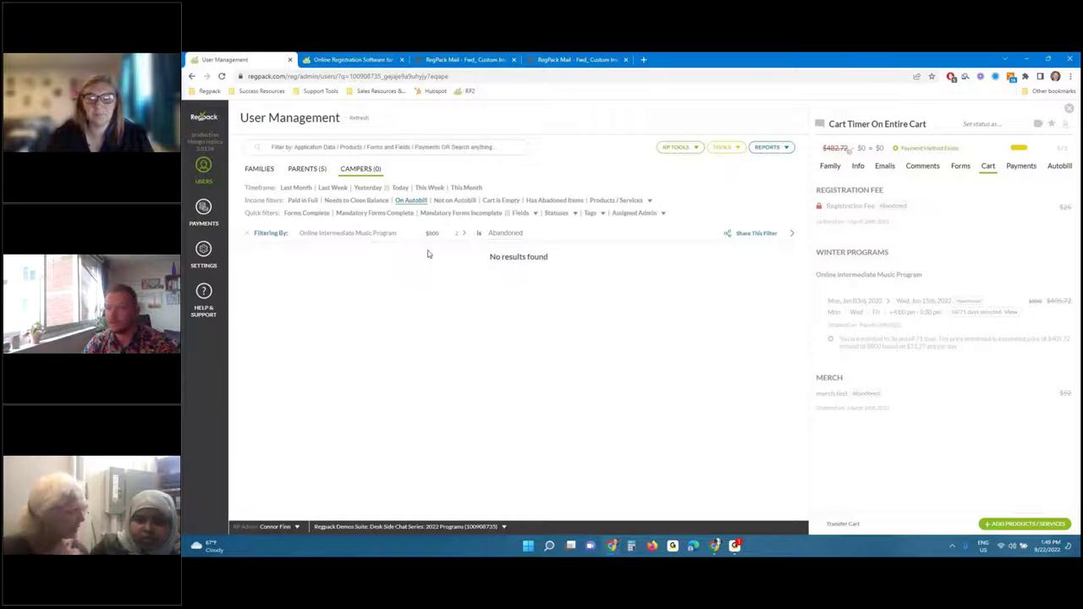
{"action": "left_click", "coordinate": [1068, 109]}
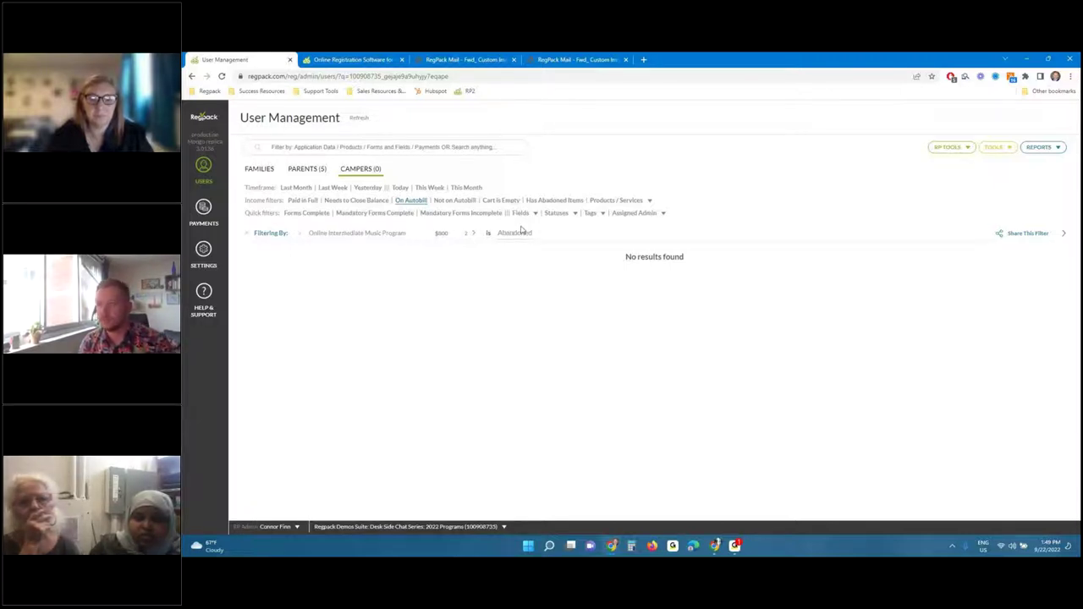
{"action": "left_click", "coordinate": [289, 233]}
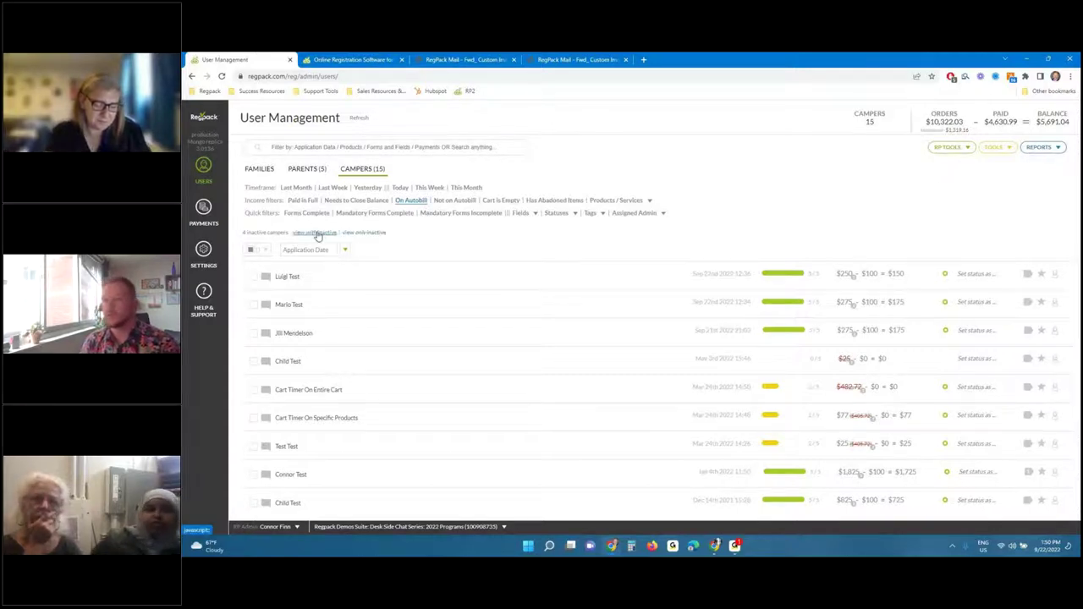
Open autobill management and view the trigger options of the Deposit + Balance plan without saving changes
{"action": "left_click", "coordinate": [203, 252]}
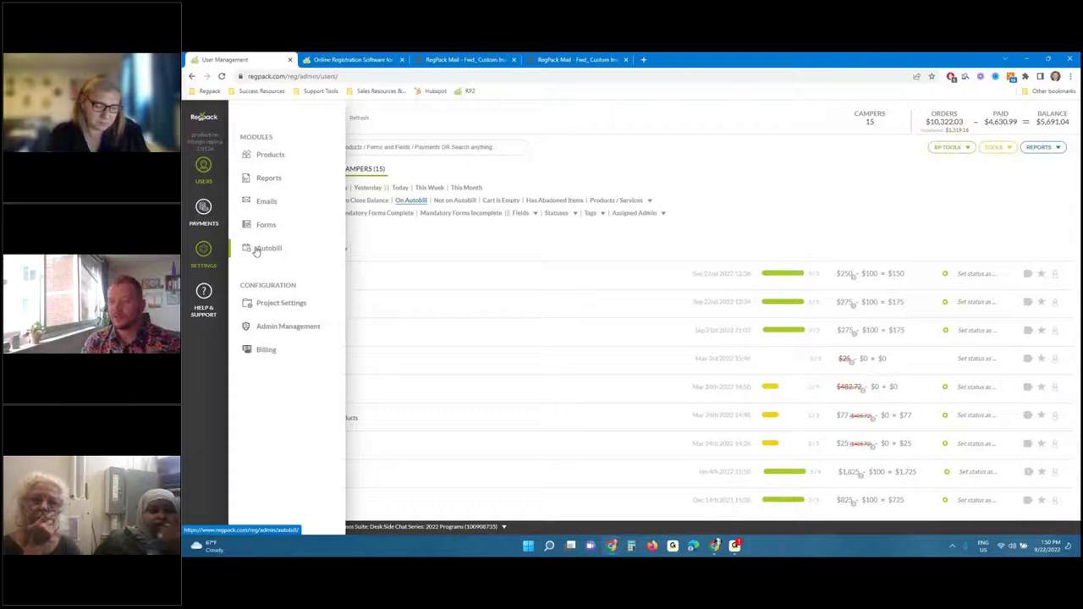
{"action": "left_click", "coordinate": [256, 249]}
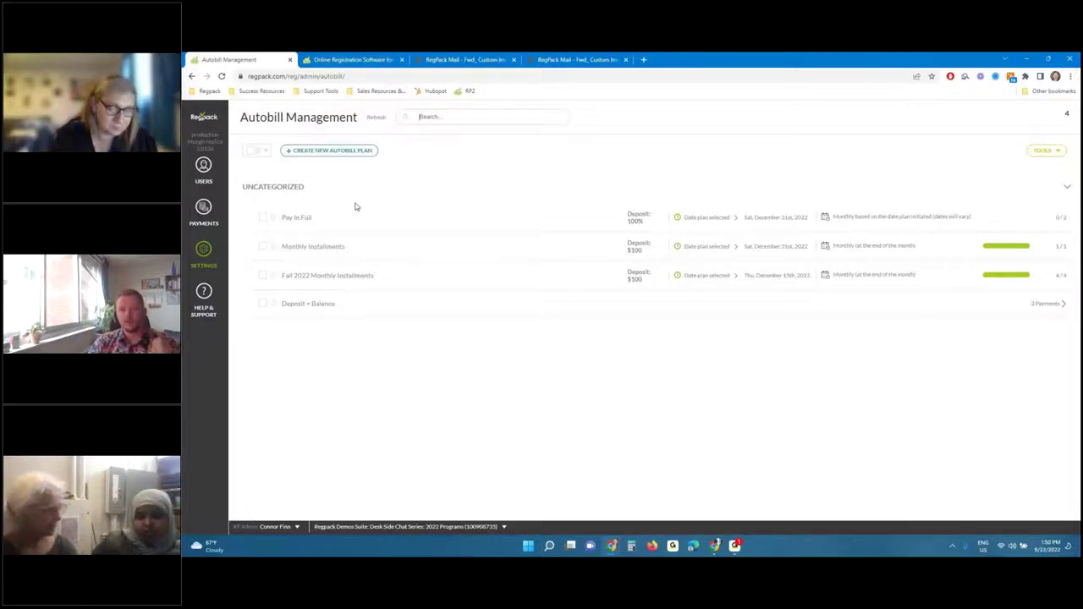
{"action": "mouse_move", "coordinate": [353, 208]}
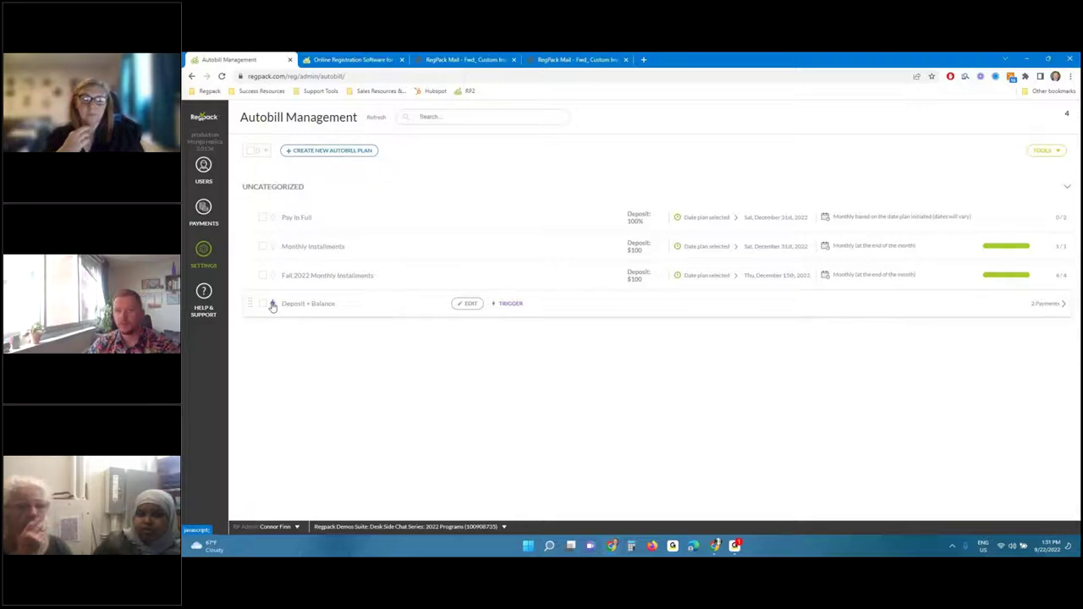
{"action": "left_click", "coordinate": [272, 306]}
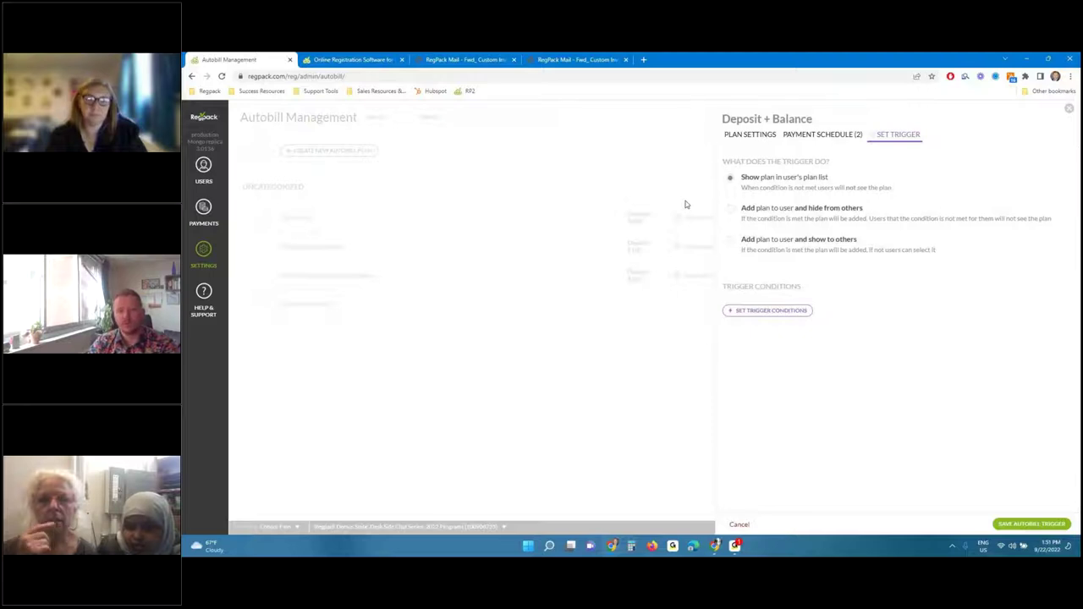
{"action": "left_click", "coordinate": [739, 525]}
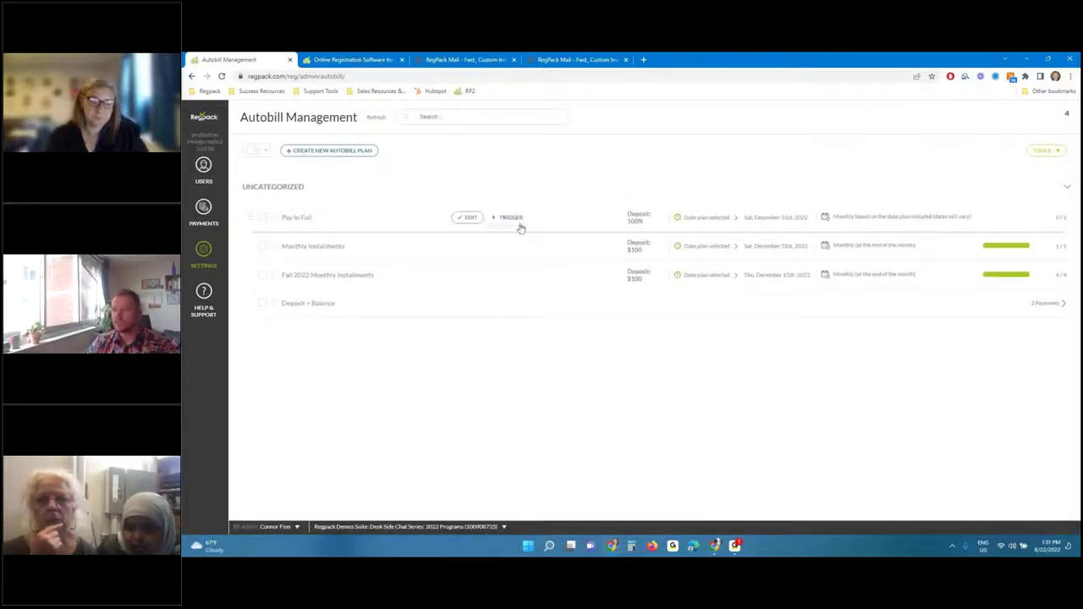
{"action": "mouse_move", "coordinate": [479, 244]}
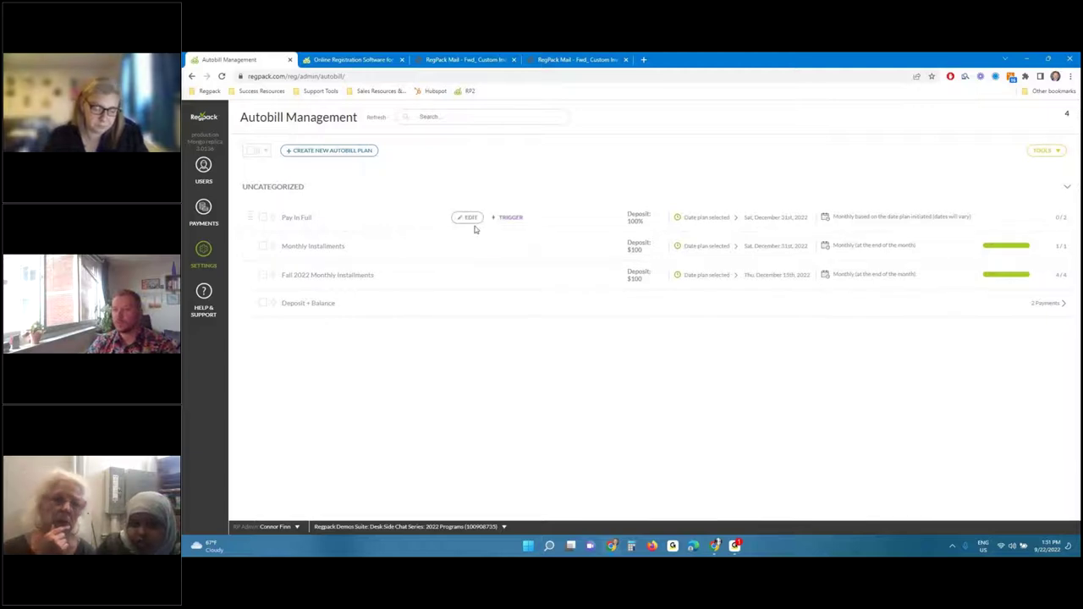
View the Pay In Full autobill plan's enrolled campers and plan settings, and close the plan without updating it
{"action": "left_click", "coordinate": [473, 220]}
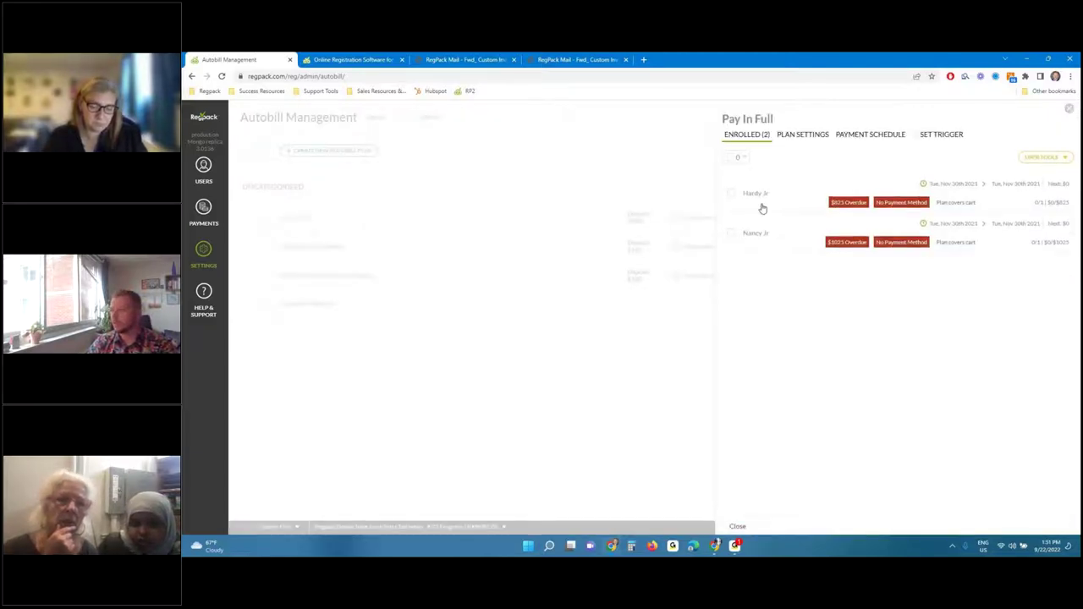
{"action": "left_click", "coordinate": [812, 137]}
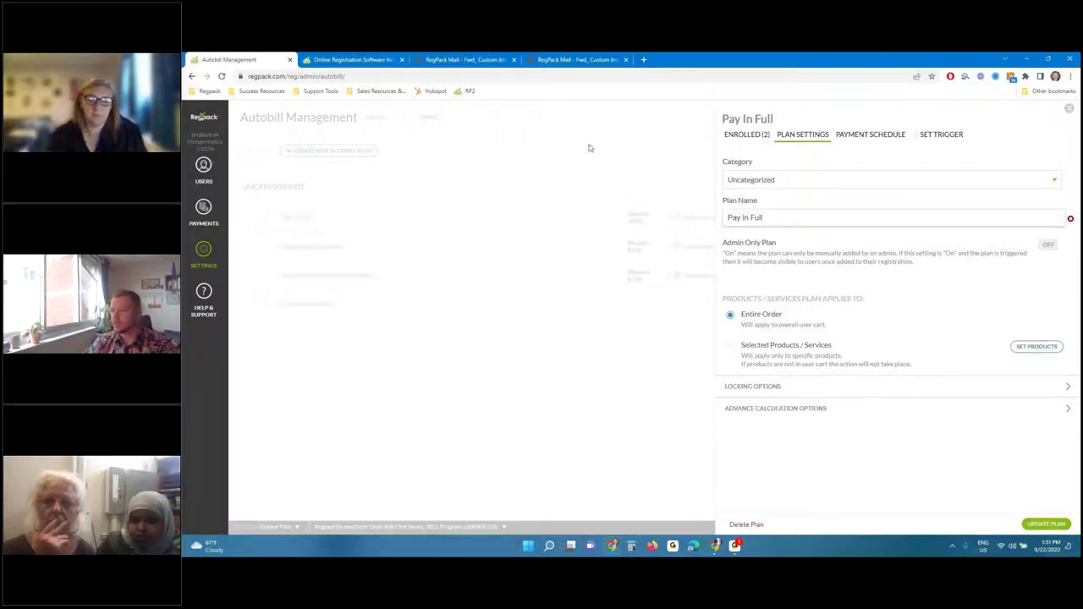
{"action": "left_click", "coordinate": [1069, 108]}
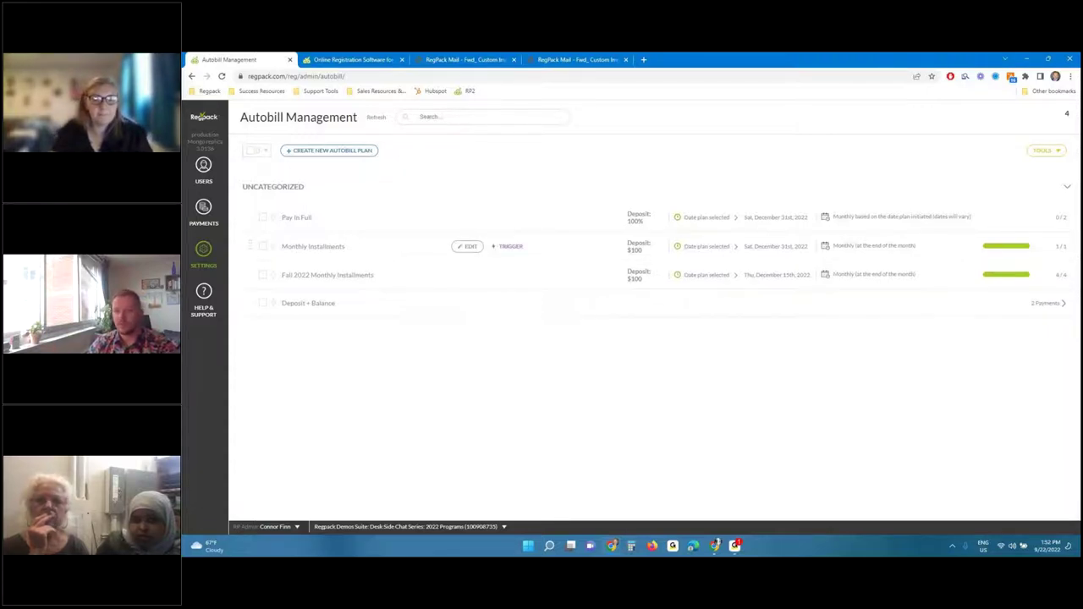
{"action": "mouse_move", "coordinate": [203, 252]}
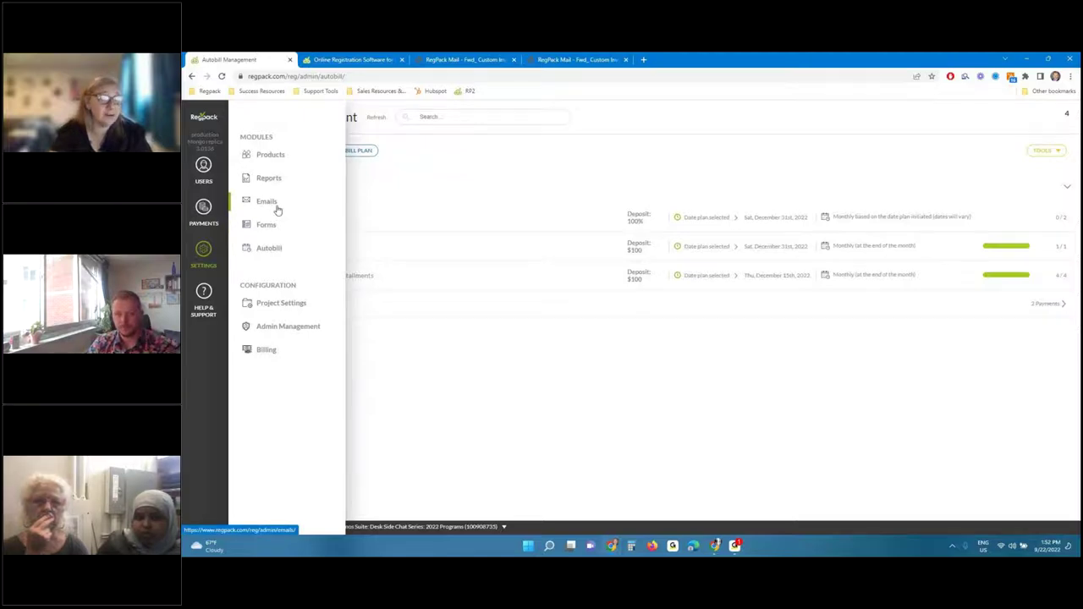
Open the payments list and examine the actions offered for the approved scheduled payments and for the newest authorized $100 payment
{"action": "left_click", "coordinate": [203, 206]}
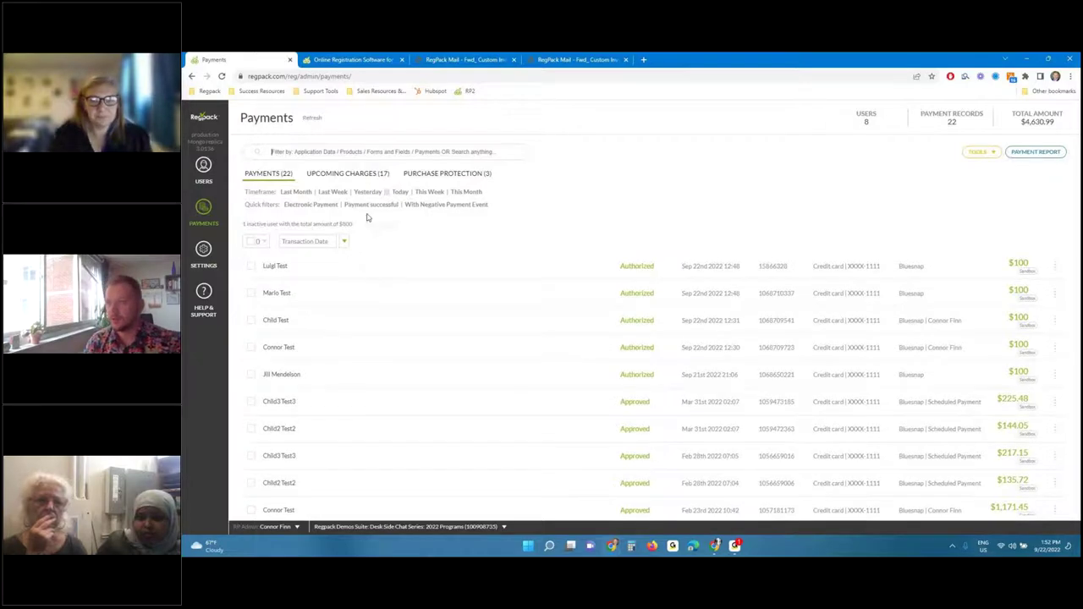
{"action": "mouse_move", "coordinate": [203, 169]}
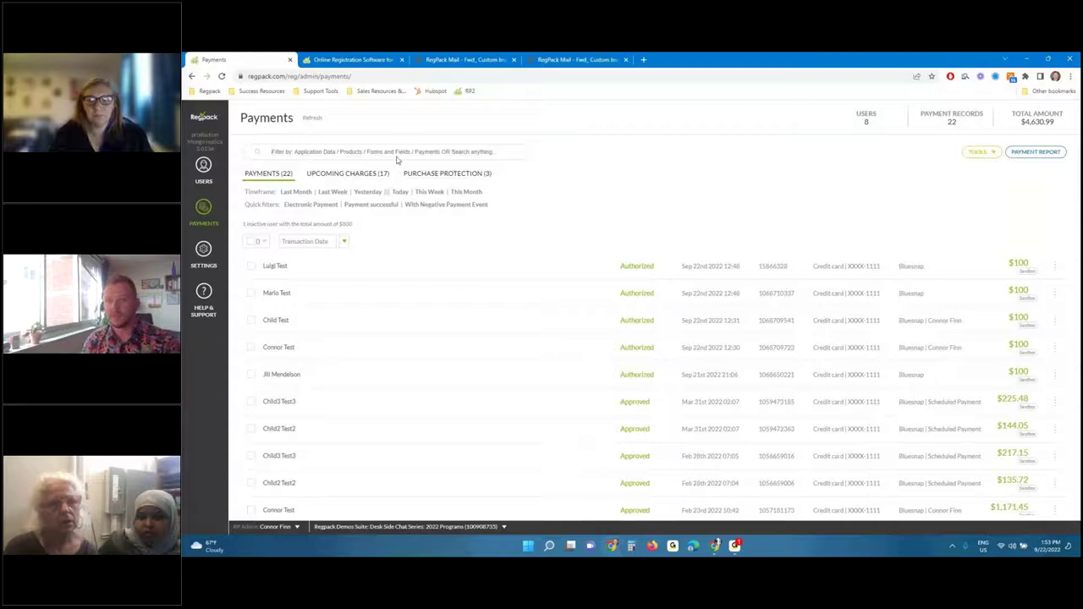
{"action": "left_click", "coordinate": [427, 205]}
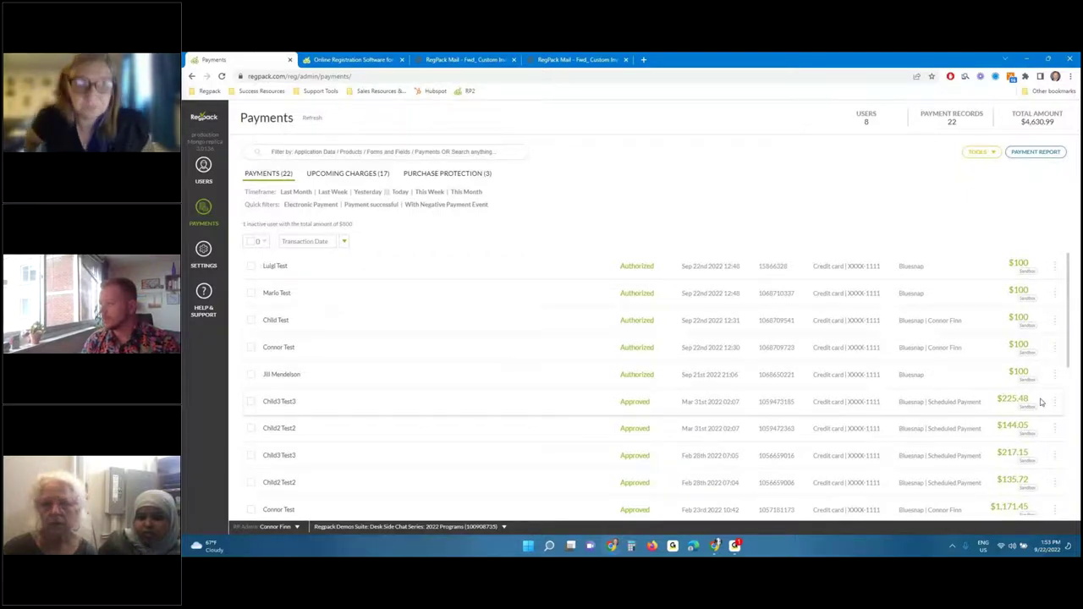
{"action": "scroll", "coordinate": [1042, 403], "scroll_direction": "down", "scroll_amount": 1}
{"action": "left_click", "coordinate": [1055, 390]}
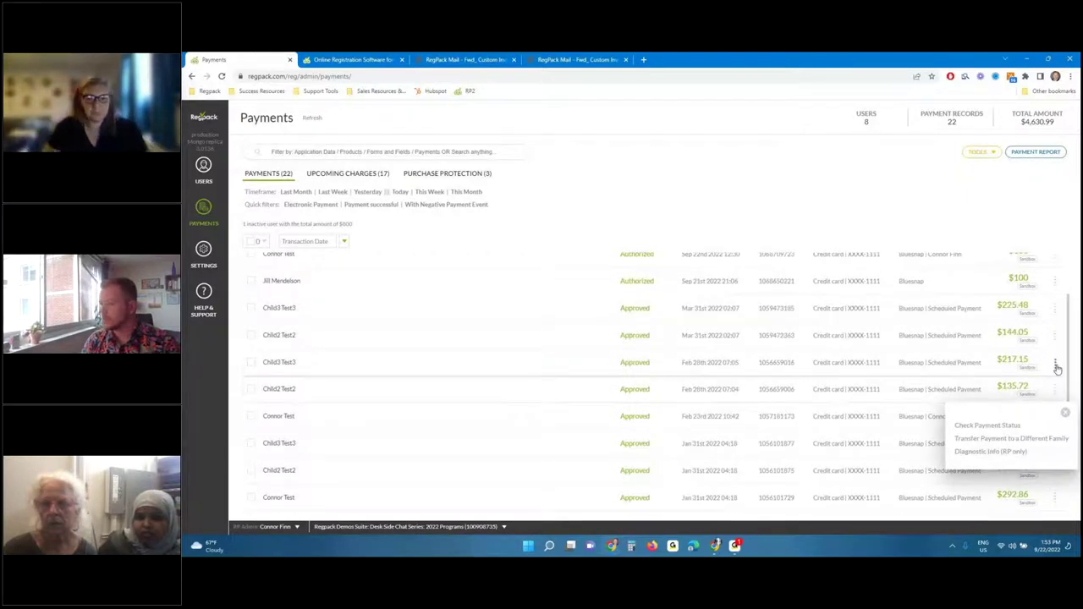
{"action": "left_click", "coordinate": [1056, 364]}
{"action": "scroll", "coordinate": [944, 351], "scroll_direction": "up", "scroll_amount": 1}
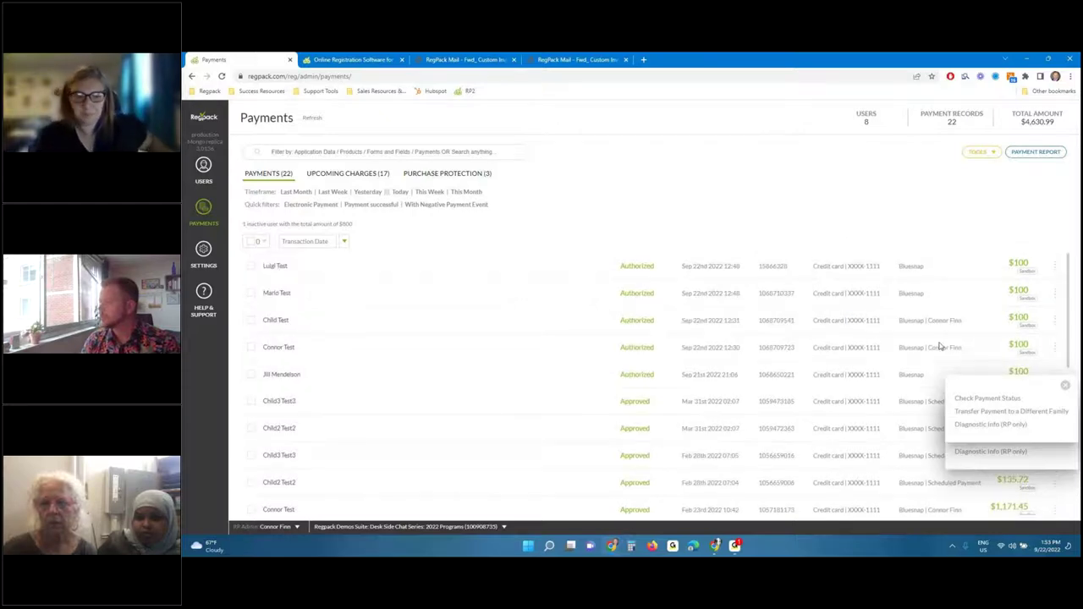
{"action": "left_click", "coordinate": [888, 320]}
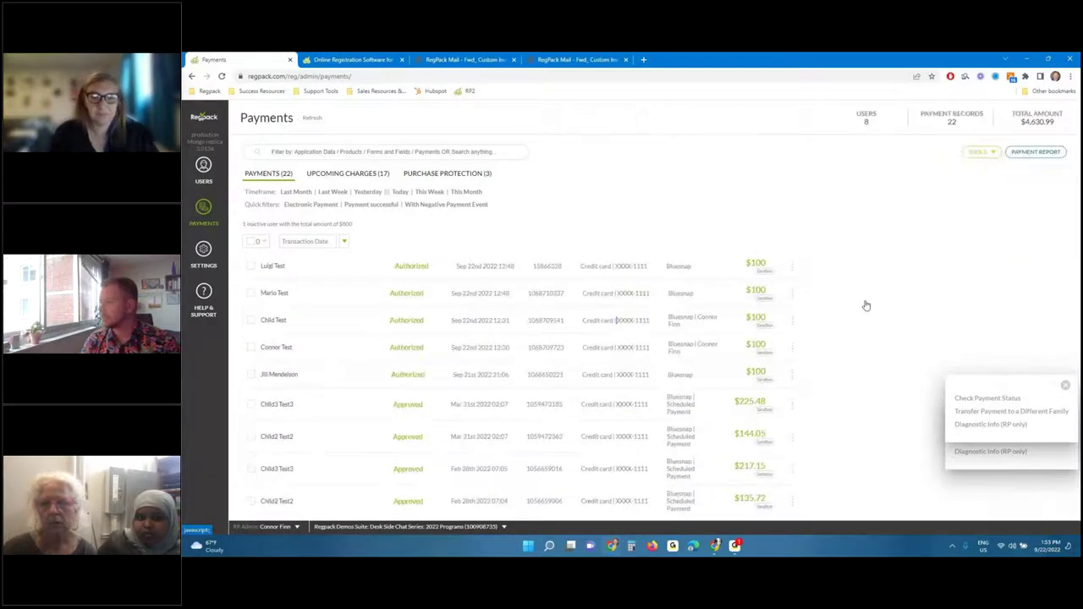
{"action": "left_click", "coordinate": [1065, 386]}
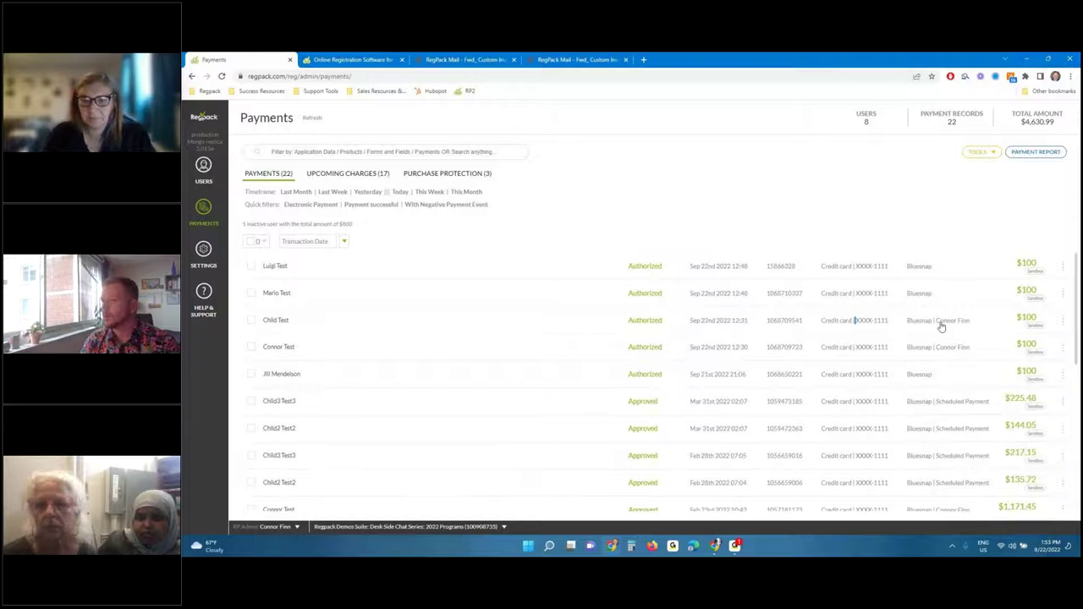
{"action": "left_click", "coordinate": [1061, 267]}
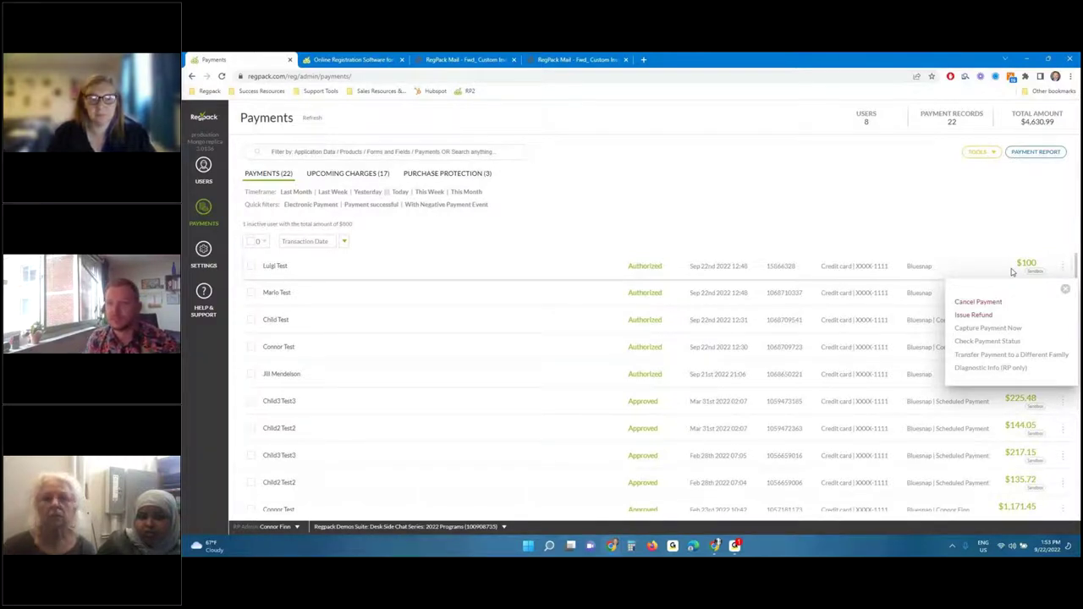
View the support contact form with the Payments question category and close it without sending a message
{"action": "left_click", "coordinate": [203, 295]}
{"action": "left_click", "coordinate": [721, 275]}
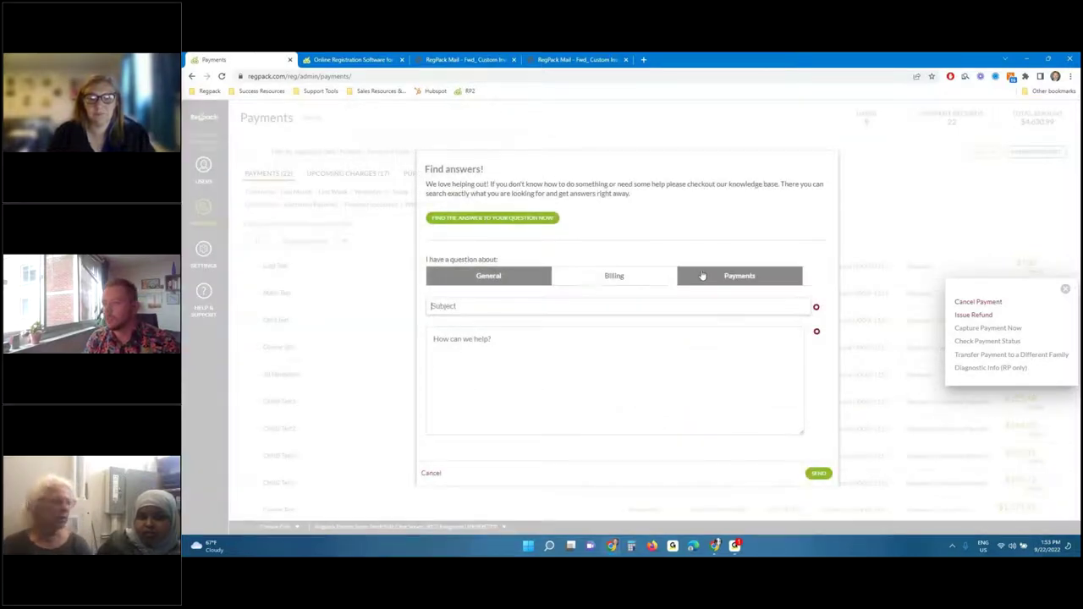
{"action": "left_click", "coordinate": [431, 473]}
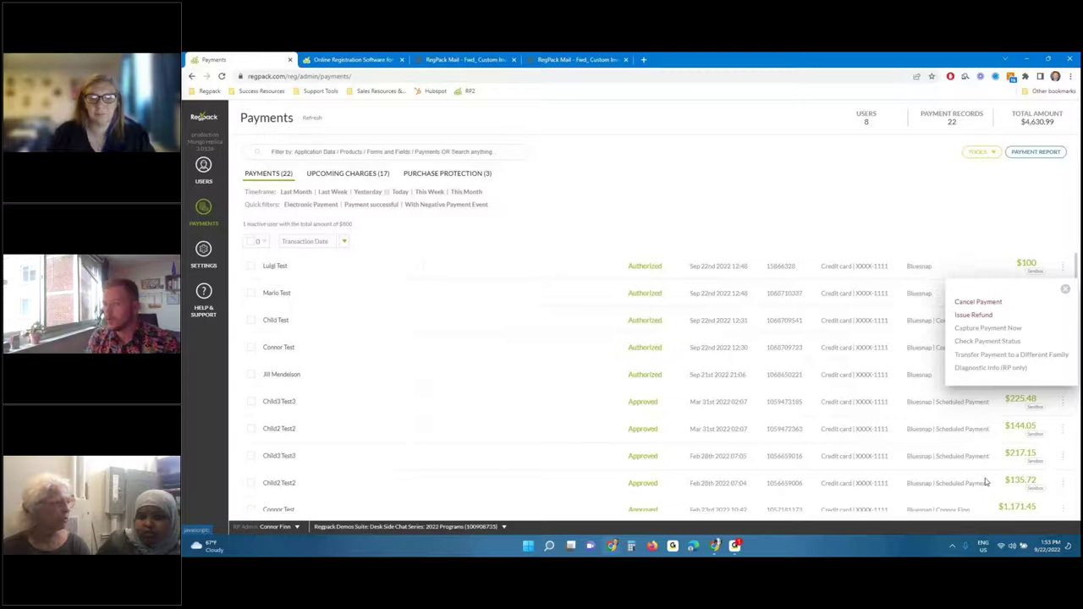
Cancel the newest authorized $100 payment and confirm the cancellation
{"action": "left_click", "coordinate": [986, 304]}
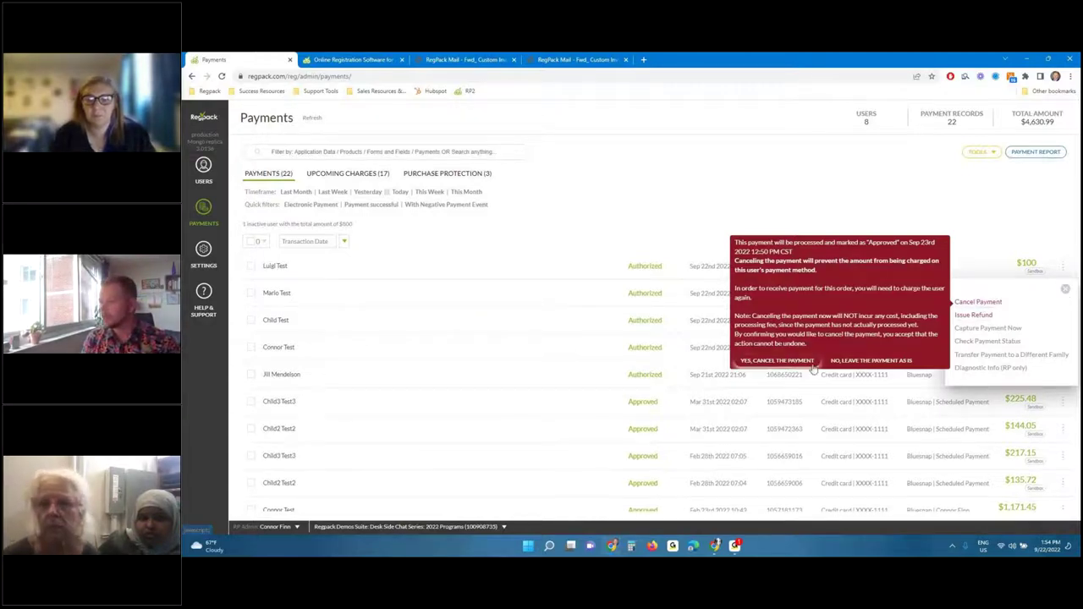
{"action": "left_click", "coordinate": [776, 360]}
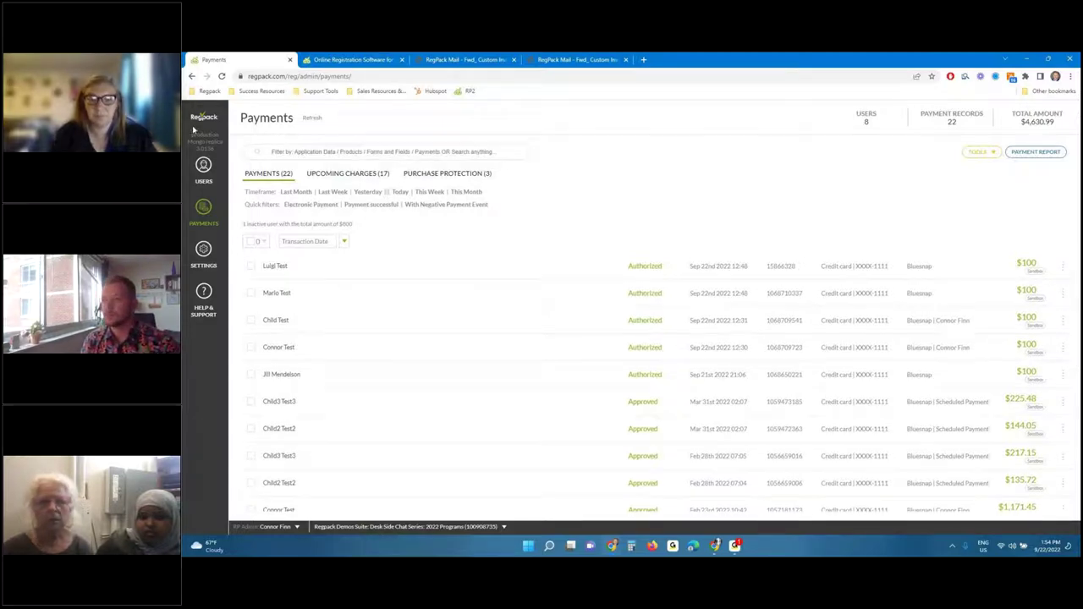
In user management, view the payment record of the camper whose payment was canceled and the Process Payment options, without charging anything
{"action": "left_click", "coordinate": [203, 168]}
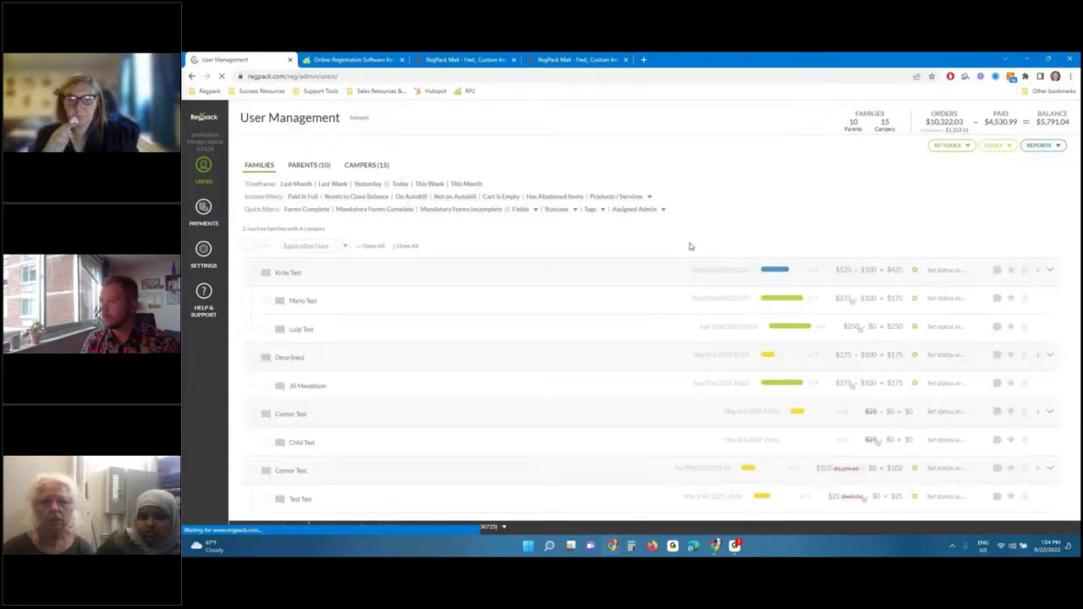
{"action": "left_click", "coordinate": [850, 336]}
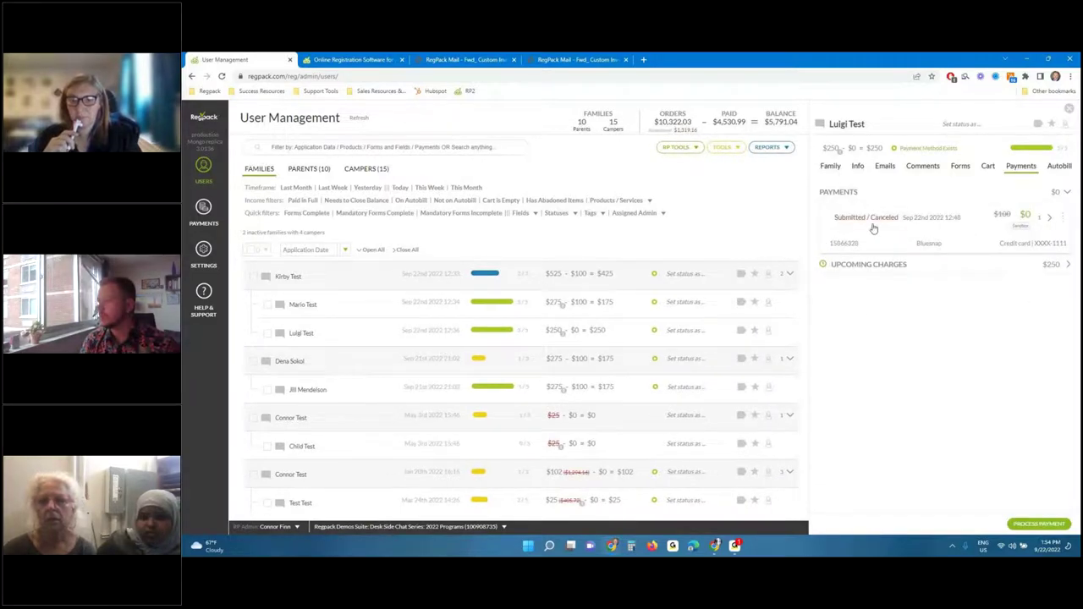
{"action": "left_click", "coordinate": [876, 227]}
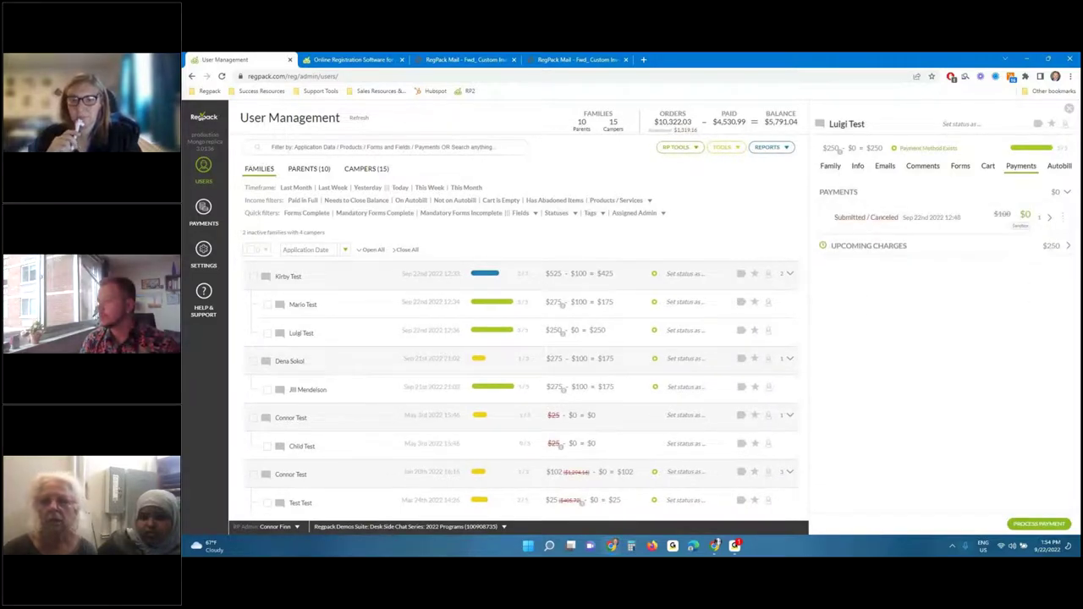
{"action": "left_click", "coordinate": [1037, 524]}
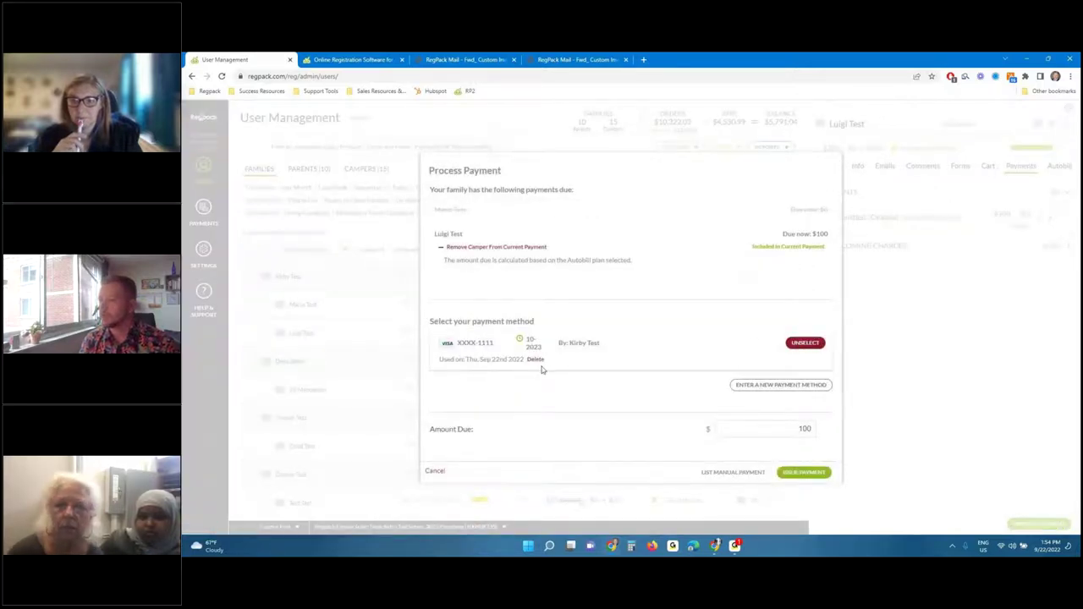
{"action": "left_click", "coordinate": [433, 472]}
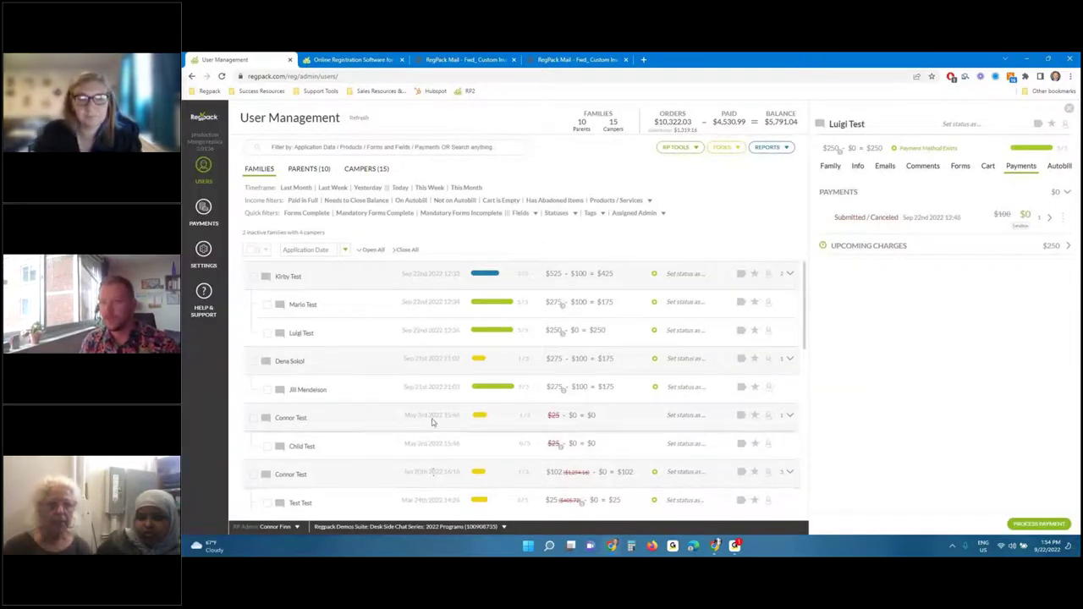
{"action": "left_click", "coordinate": [203, 248]}
{"action": "left_click", "coordinate": [264, 226]}
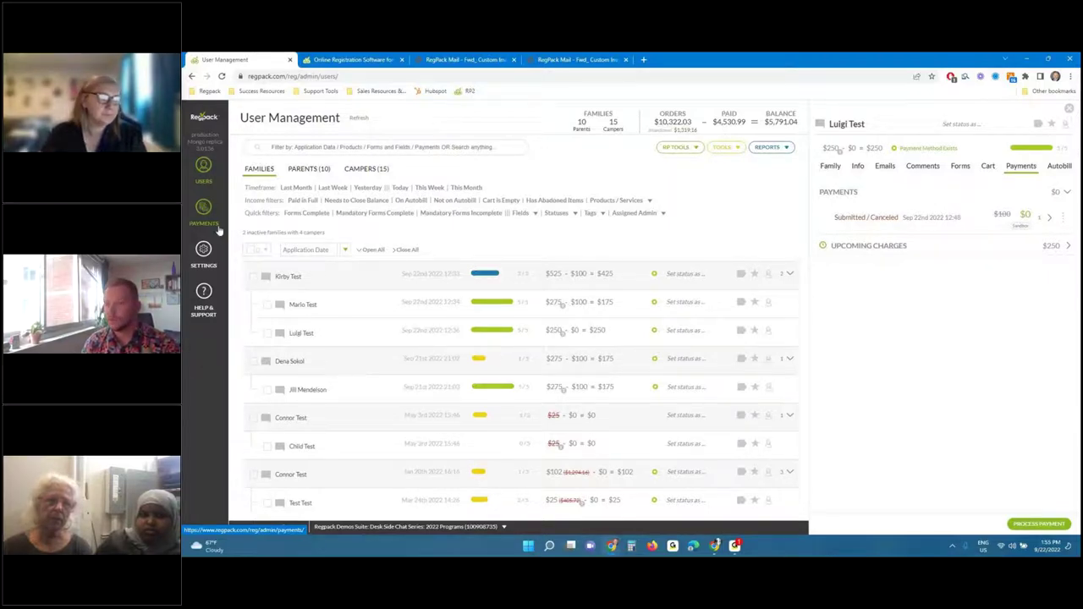
{"action": "mouse_move", "coordinate": [203, 249]}
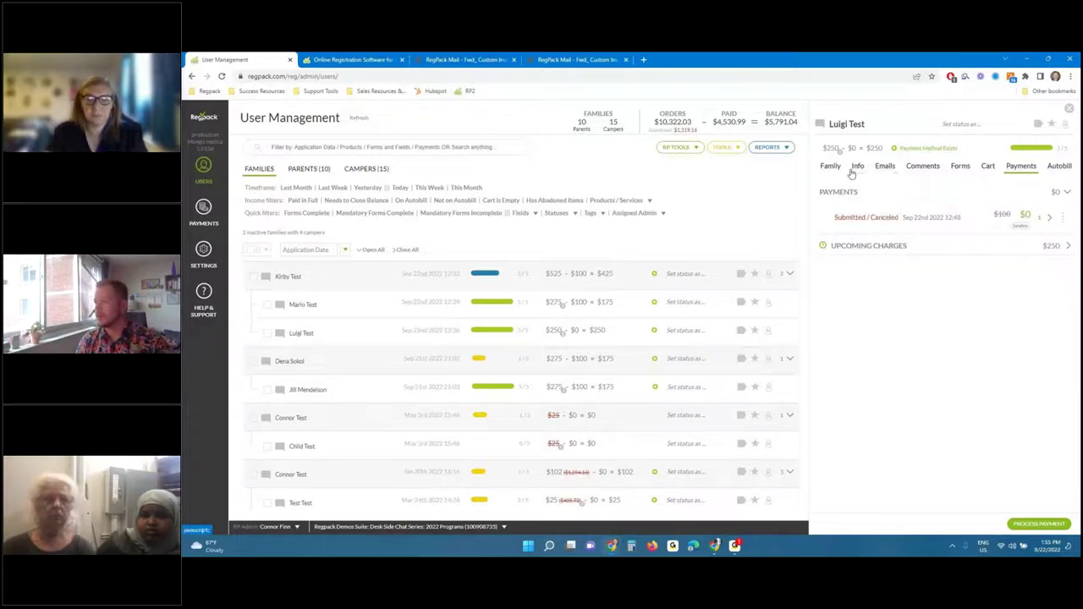
Open the camper's email history and read through the thank-you email for the $100 payment
{"action": "left_click", "coordinate": [880, 167]}
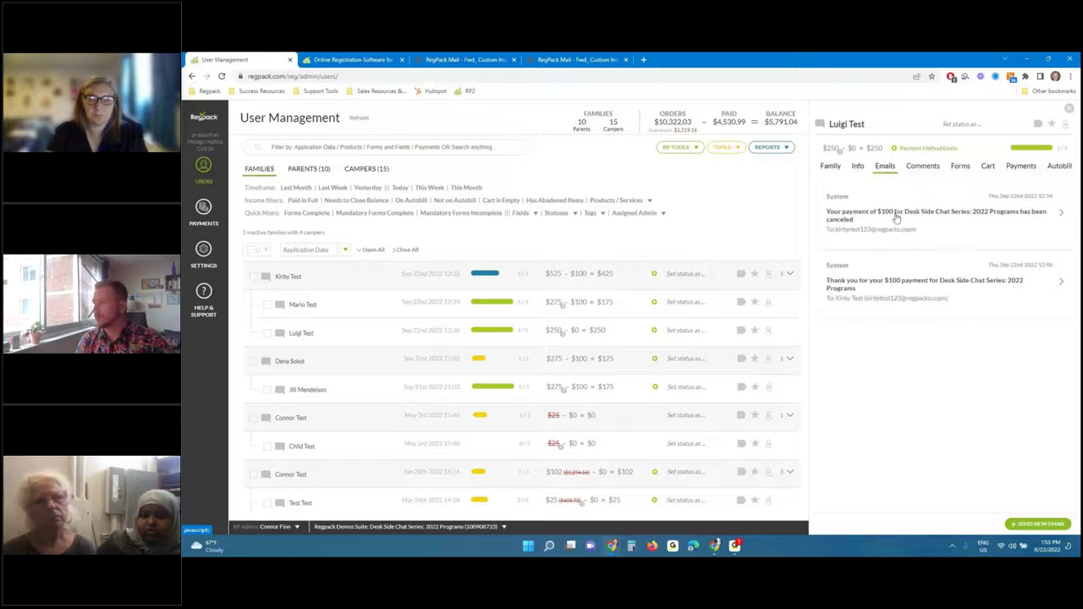
{"action": "left_click", "coordinate": [970, 270]}
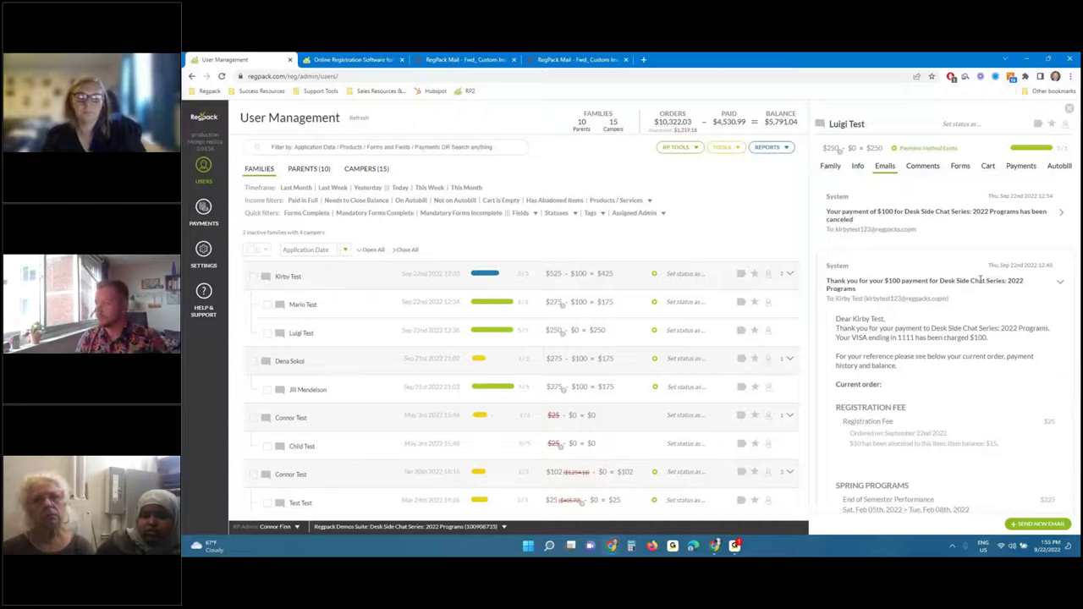
{"action": "scroll", "coordinate": [981, 319], "scroll_direction": "down", "scroll_amount": 4}
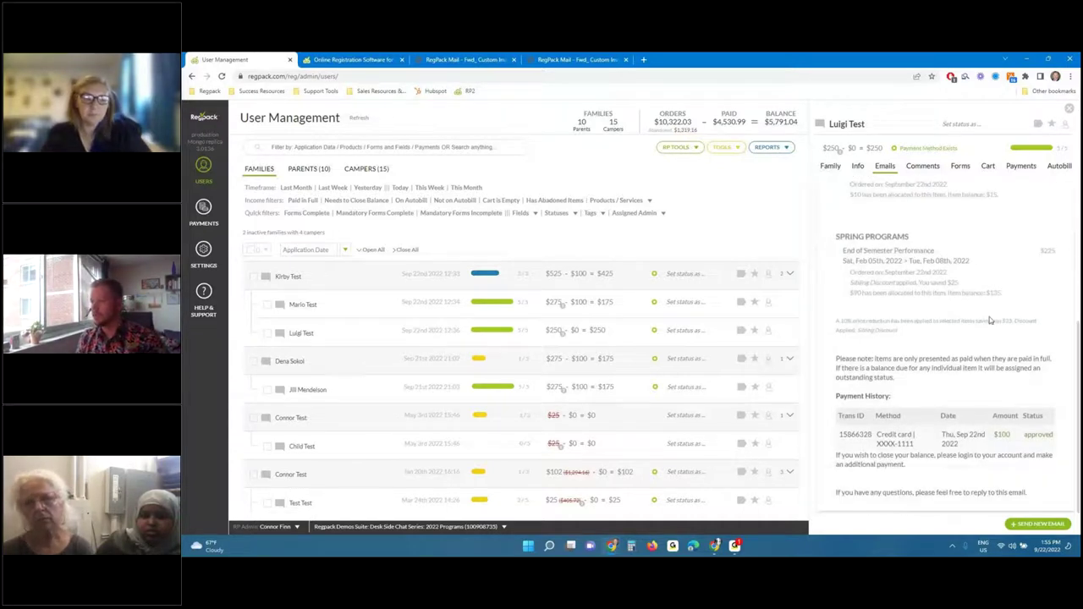
{"action": "scroll", "coordinate": [989, 321], "scroll_direction": "up", "scroll_amount": 2}
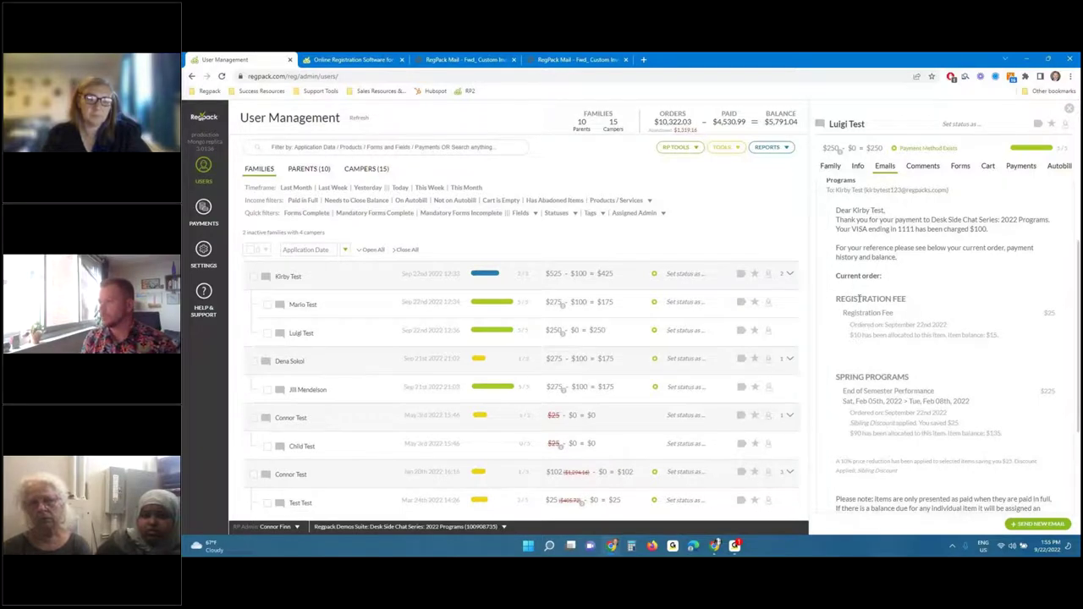
{"action": "scroll", "coordinate": [944, 381], "scroll_direction": "down", "scroll_amount": 2}
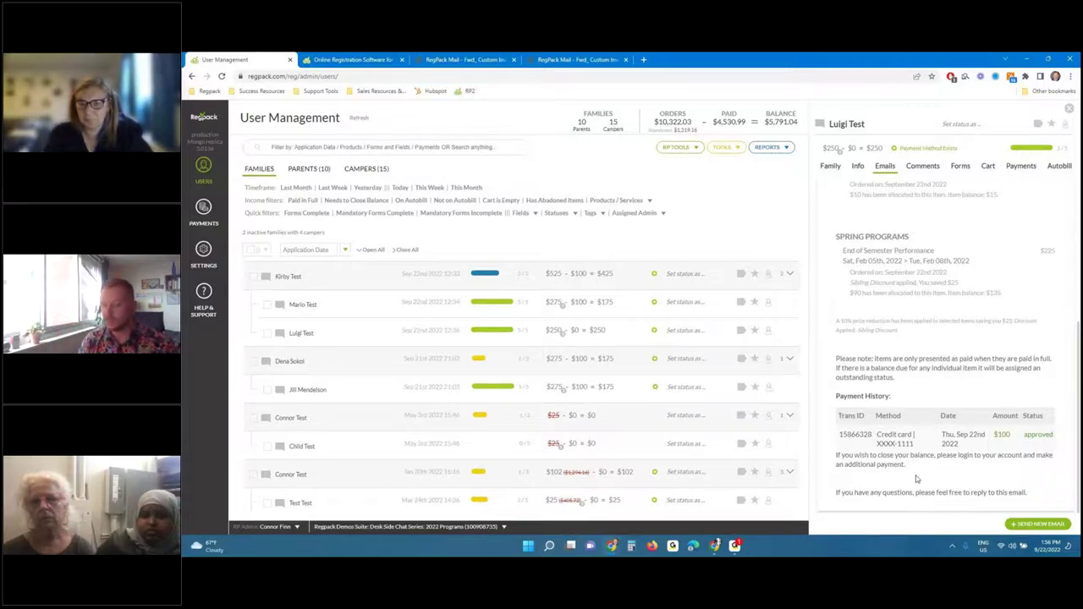
{"action": "scroll", "coordinate": [964, 431], "scroll_direction": "up", "scroll_amount": 3}
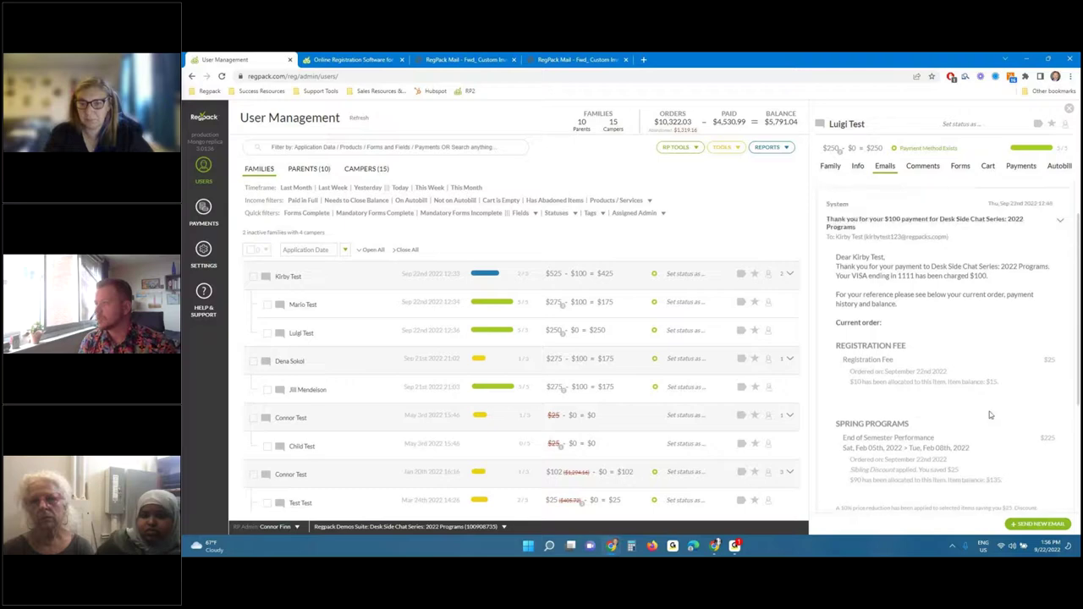
{"action": "scroll", "coordinate": [988, 393], "scroll_direction": "up", "scroll_amount": 1}
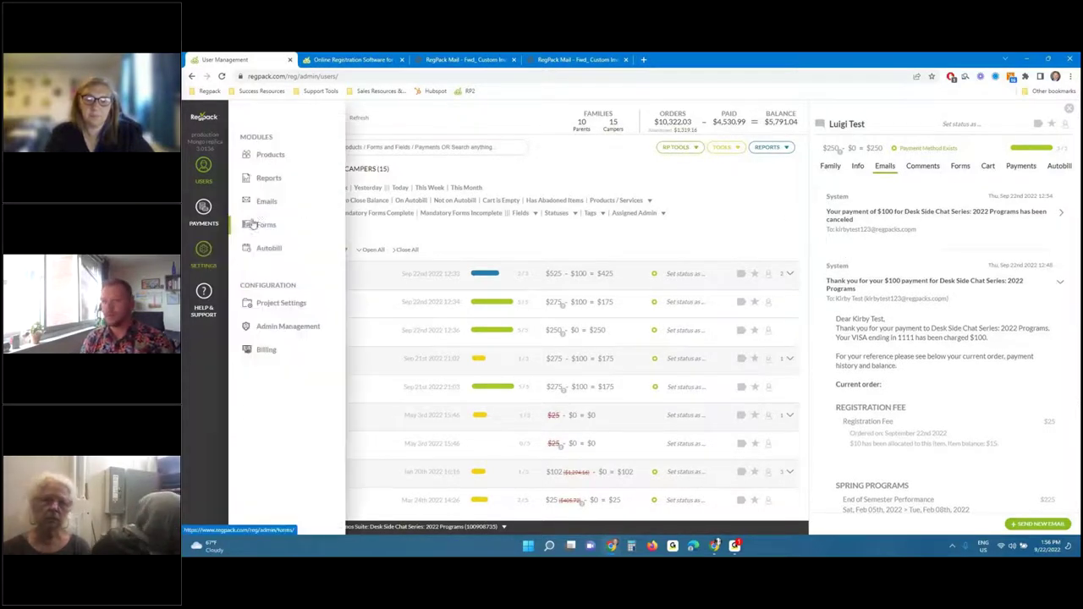
Open email management, review the properties and the subject and body of the Payment Made notification, and return to the email list without saving
{"action": "mouse_move", "coordinate": [203, 253]}
{"action": "left_click", "coordinate": [263, 206]}
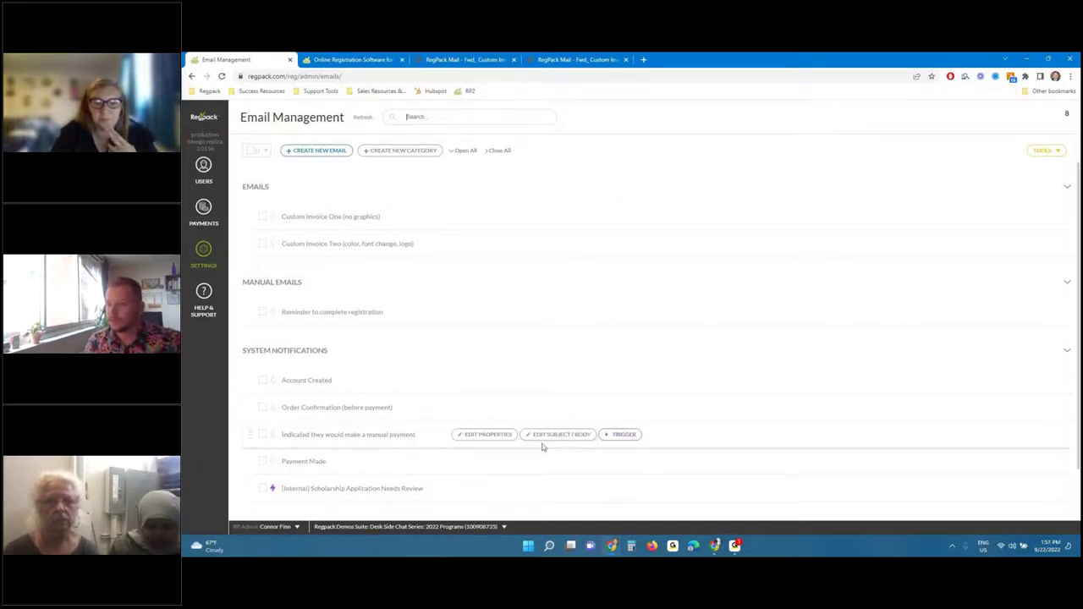
{"action": "scroll", "coordinate": [542, 445], "scroll_direction": "down", "scroll_amount": 1}
{"action": "left_click", "coordinate": [541, 413]}
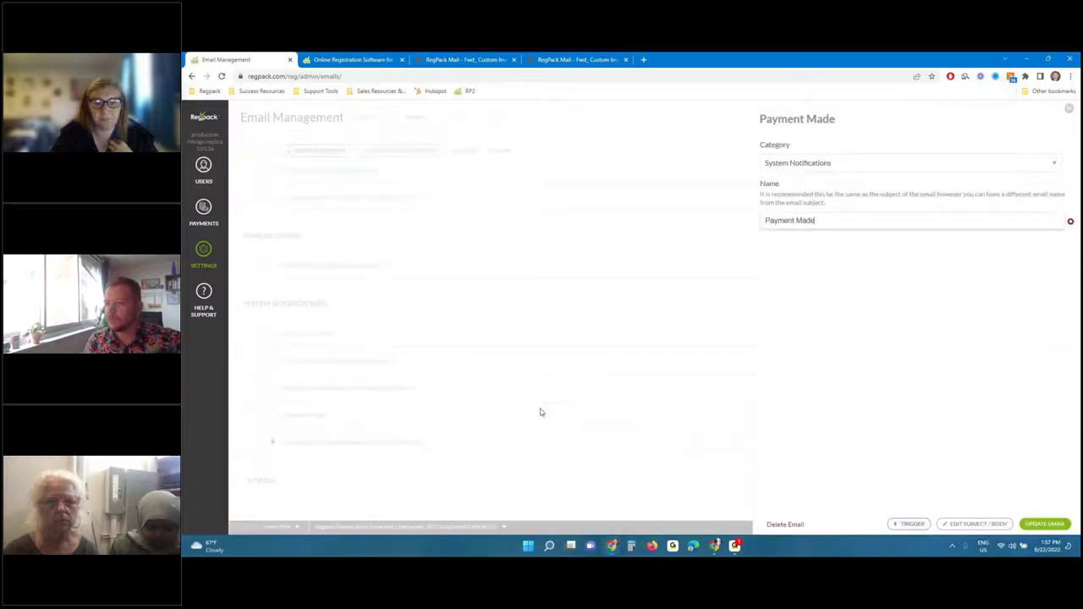
{"action": "left_click", "coordinate": [1006, 523]}
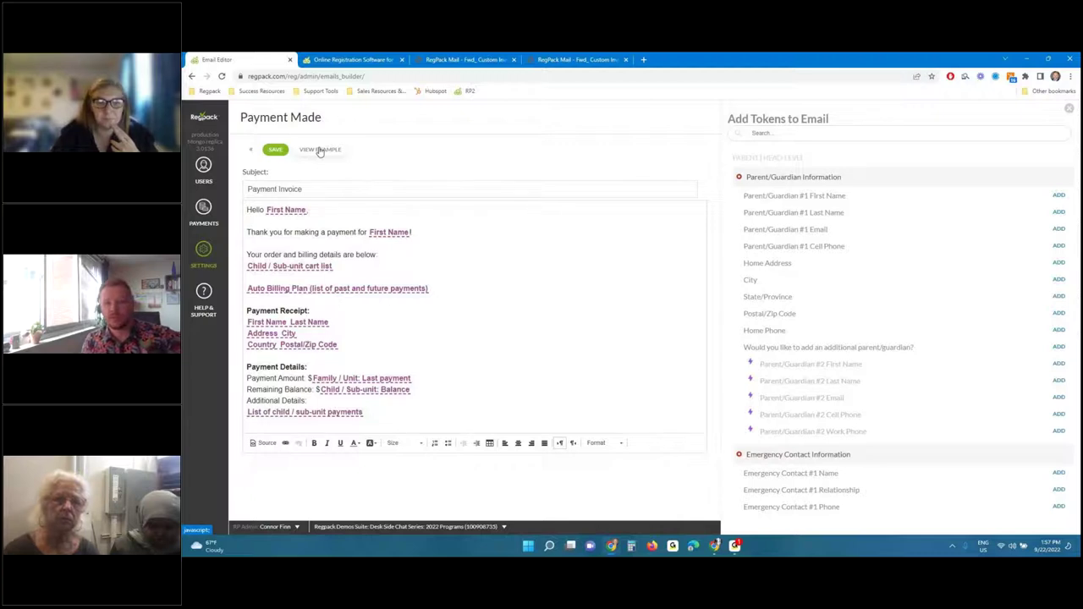
{"action": "left_click", "coordinate": [254, 152]}
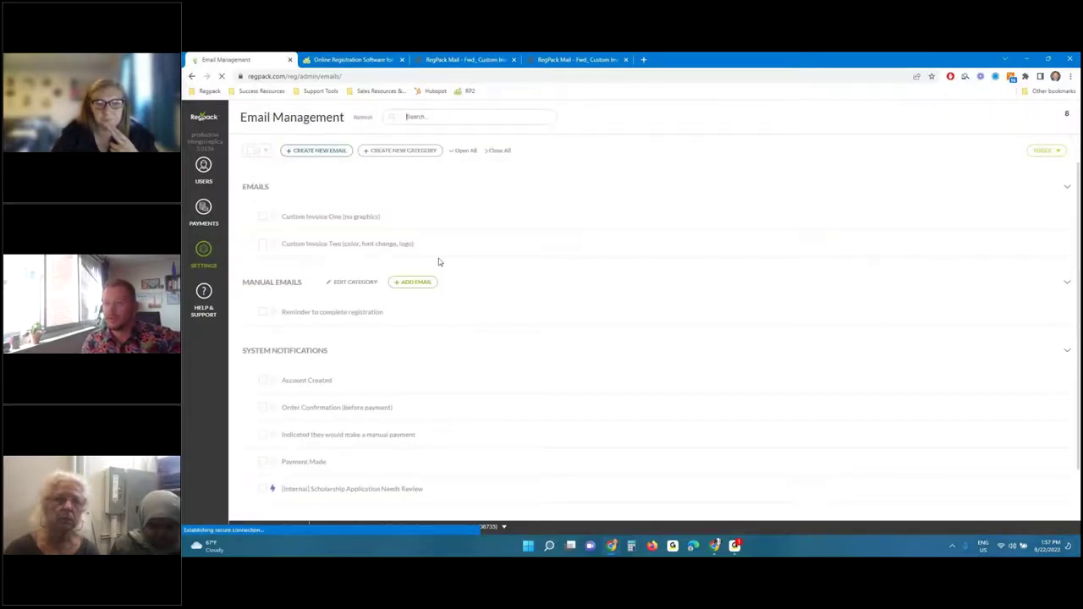
{"action": "mouse_move", "coordinate": [313, 459]}
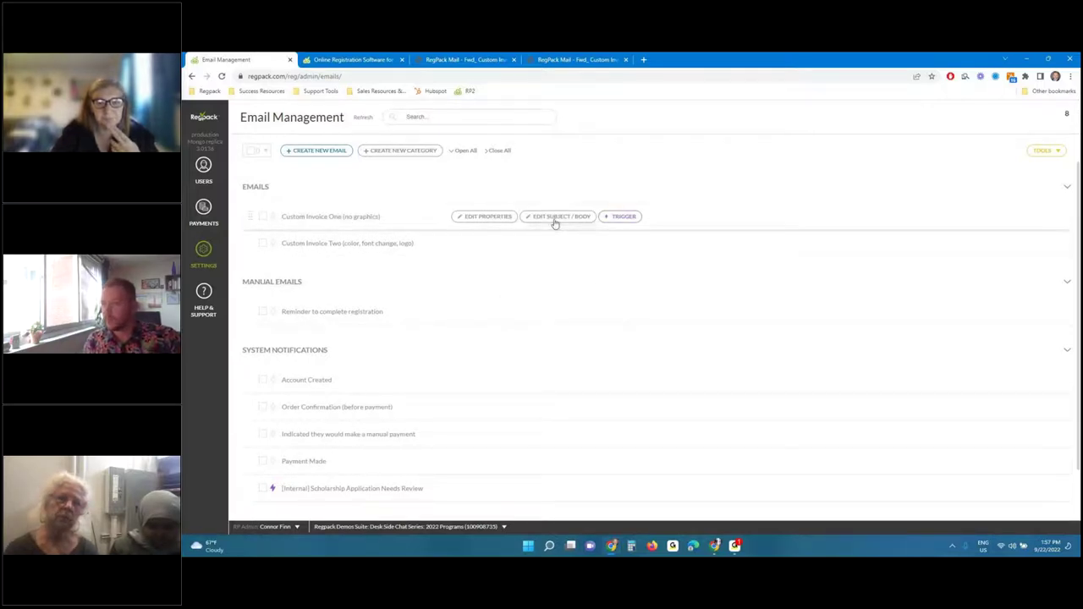
Open the subject and body of Custom Invoice One, and read through the sample PDF of Custom Invoice Two with graphics
{"action": "left_click", "coordinate": [554, 221]}
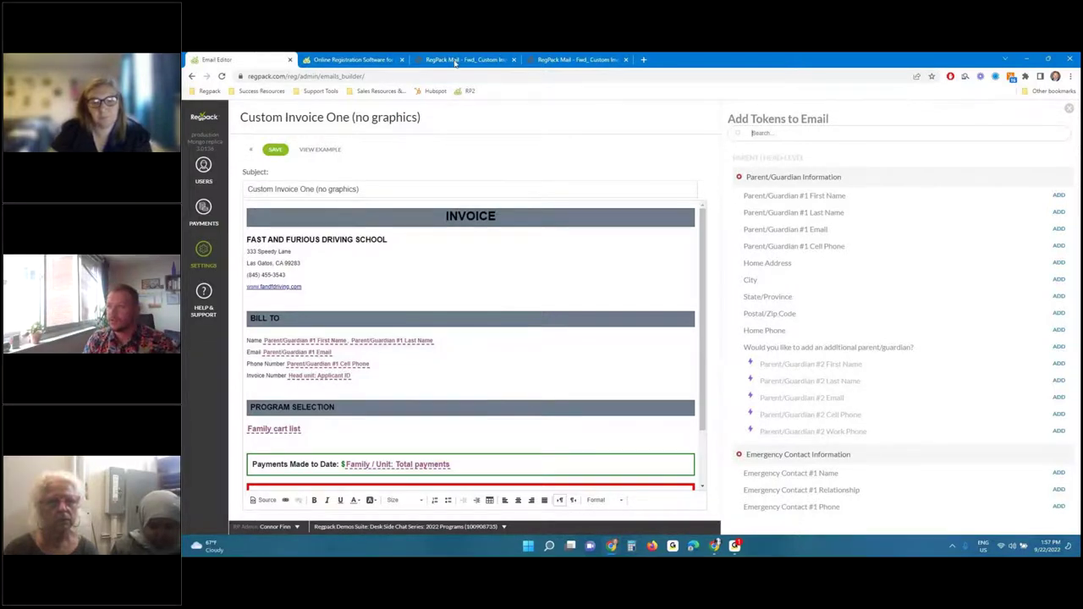
{"action": "mouse_move", "coordinate": [457, 56]}
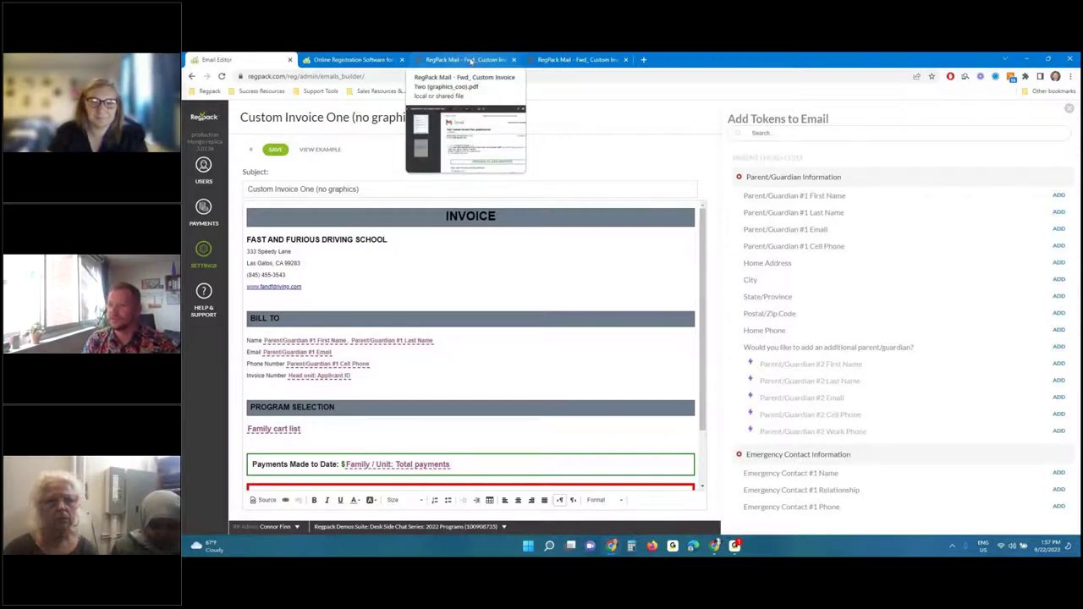
{"action": "left_click", "coordinate": [470, 61]}
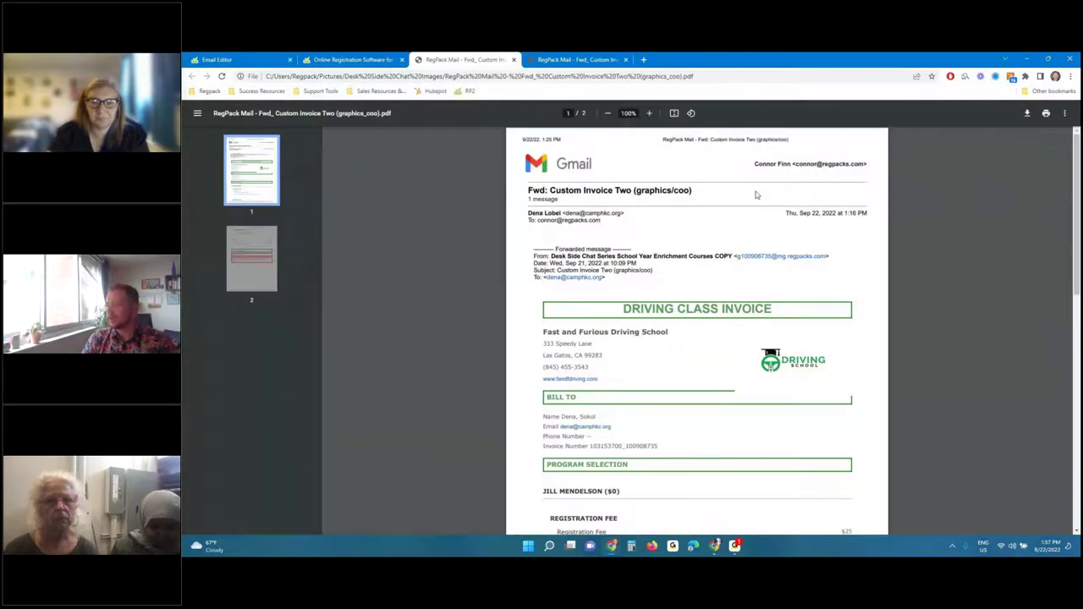
{"action": "scroll", "coordinate": [756, 195], "scroll_direction": "down", "scroll_amount": 1}
{"action": "scroll", "coordinate": [621, 220], "scroll_direction": "down", "scroll_amount": 1}
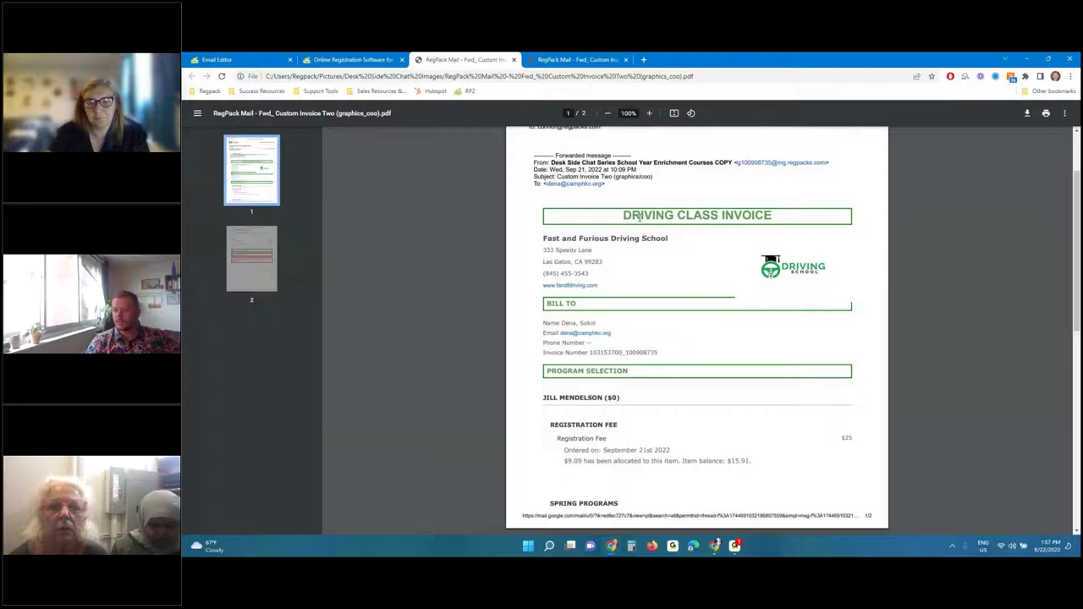
{"action": "scroll", "coordinate": [638, 219], "scroll_direction": "down", "scroll_amount": 3}
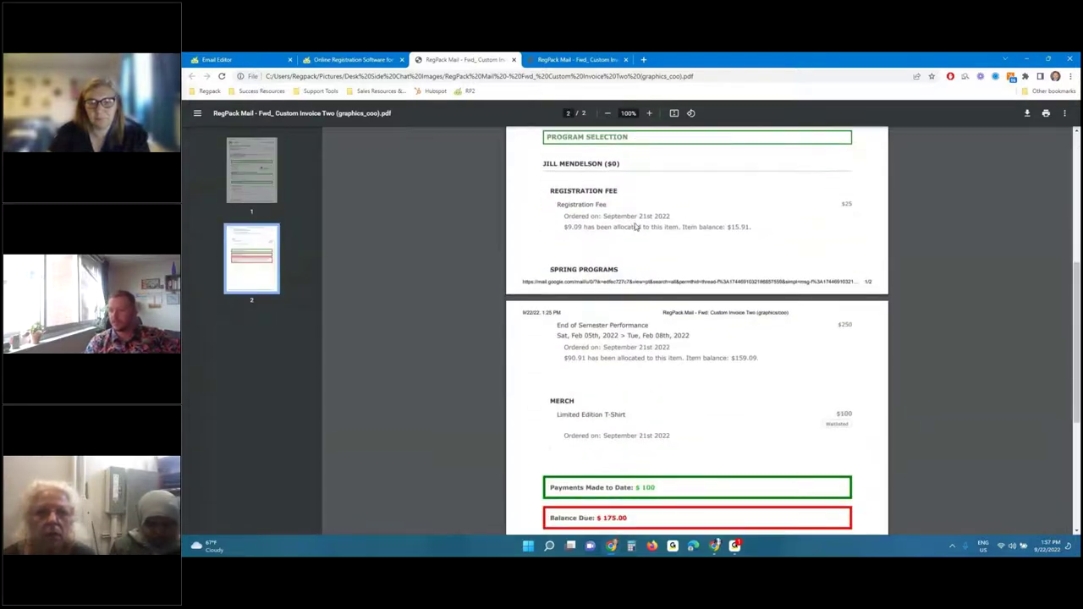
{"action": "scroll", "coordinate": [636, 227], "scroll_direction": "down", "scroll_amount": 1}
{"action": "scroll", "coordinate": [635, 225], "scroll_direction": "up", "scroll_amount": 2}
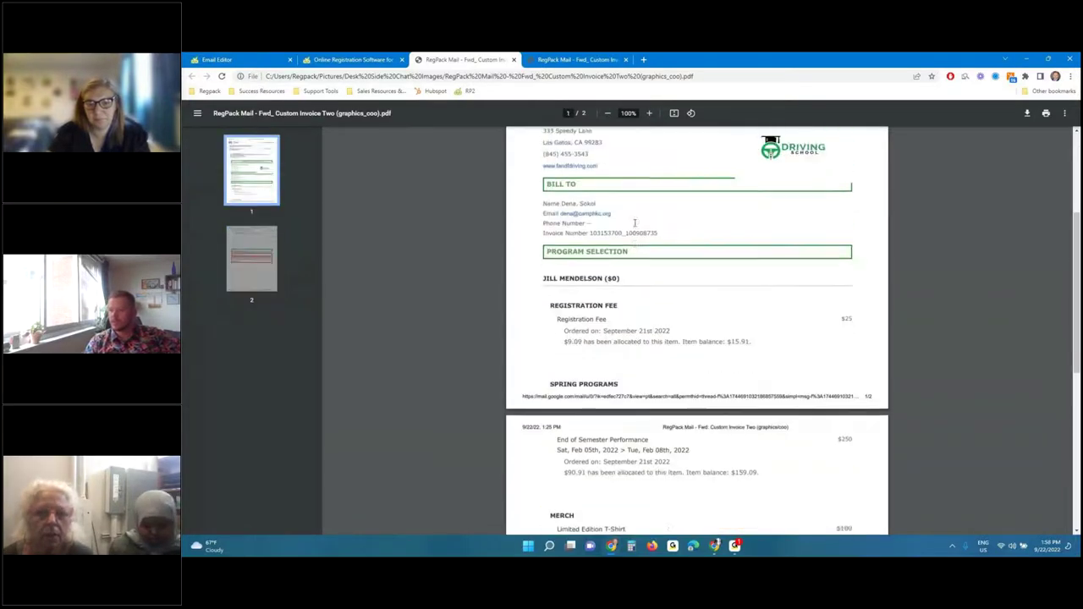
{"action": "scroll", "coordinate": [634, 223], "scroll_direction": "up", "scroll_amount": 2}
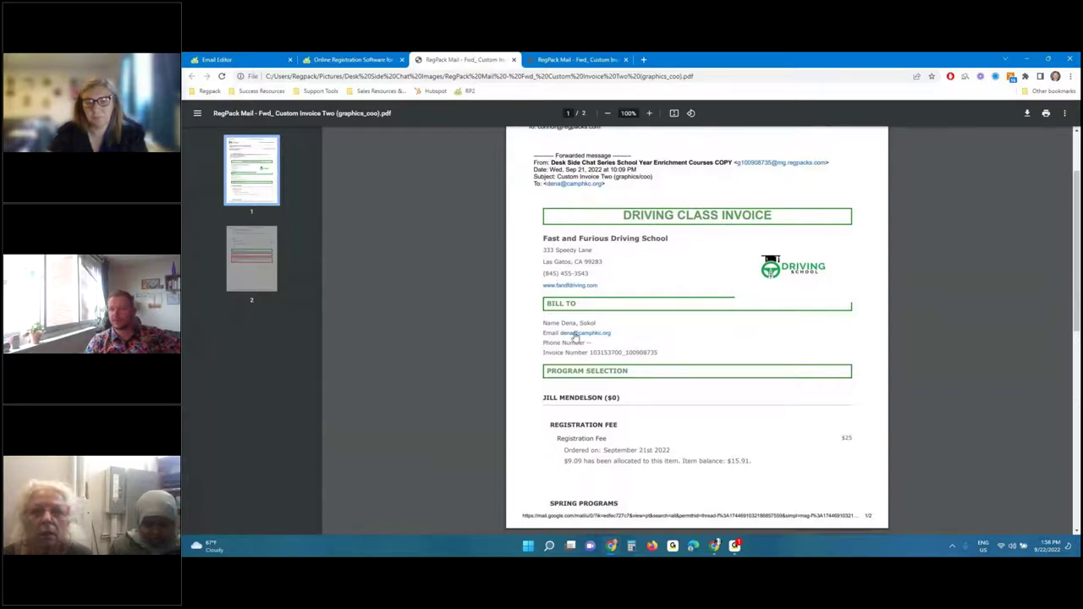
{"action": "scroll", "coordinate": [575, 337], "scroll_direction": "down", "scroll_amount": 4}
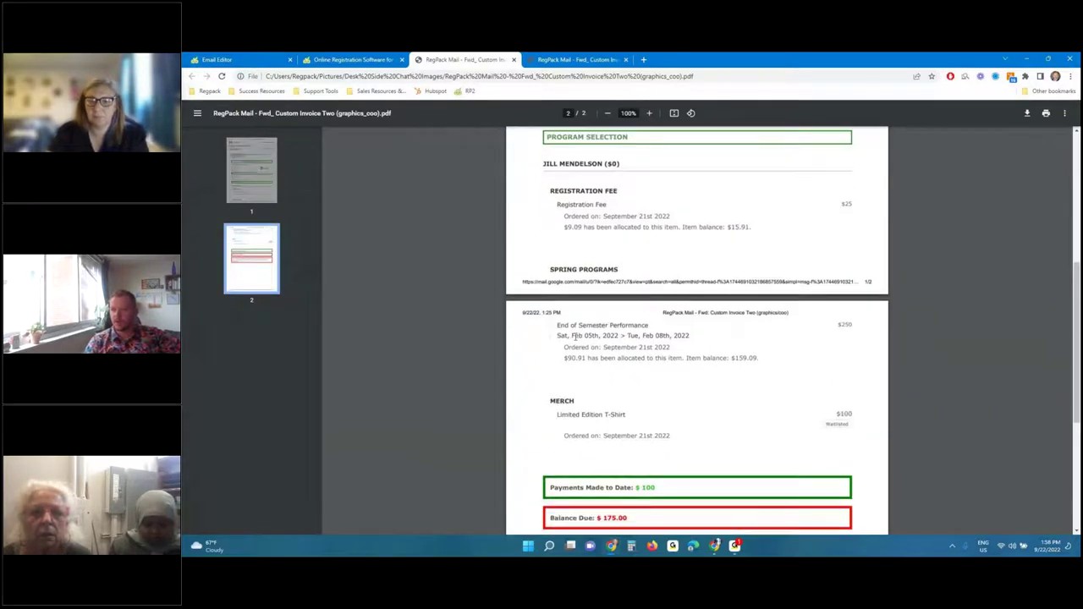
{"action": "scroll", "coordinate": [574, 335], "scroll_direction": "up", "scroll_amount": 5}
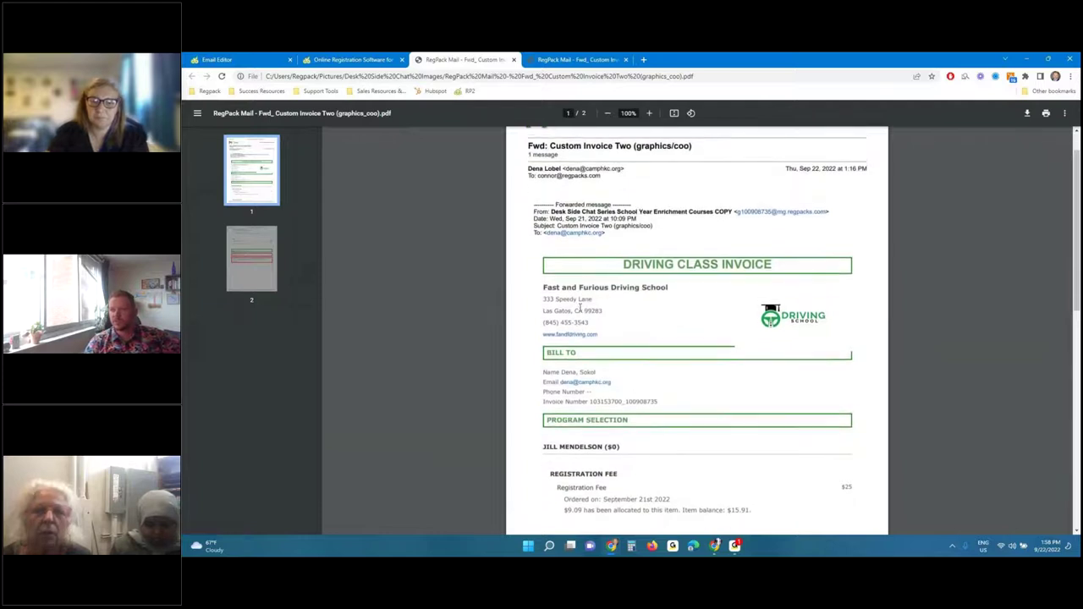
{"action": "scroll", "coordinate": [578, 309], "scroll_direction": "up", "scroll_amount": 1}
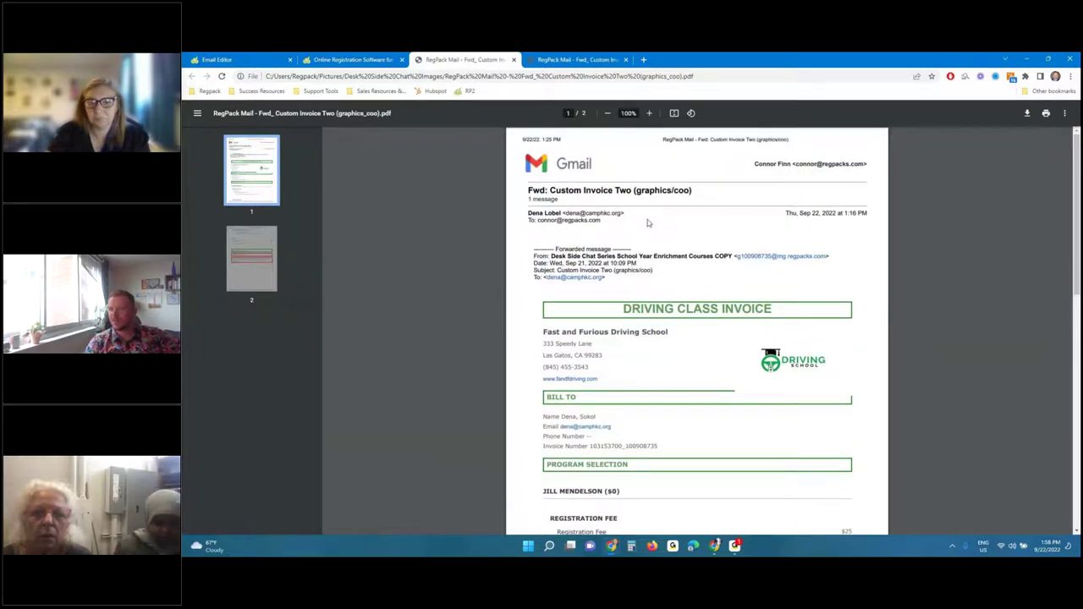
{"action": "scroll", "coordinate": [603, 307], "scroll_direction": "down", "scroll_amount": 4}
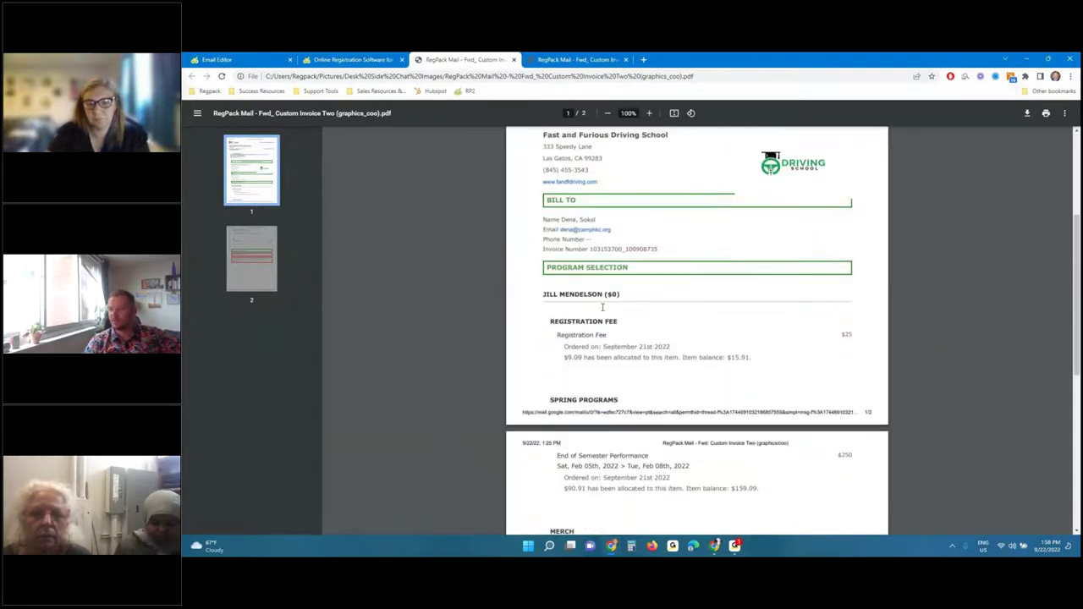
{"action": "scroll", "coordinate": [602, 307], "scroll_direction": "down", "scroll_amount": 4}
{"action": "scroll", "coordinate": [602, 307], "scroll_direction": "down", "scroll_amount": 4}
{"action": "scroll", "coordinate": [602, 279], "scroll_direction": "up", "scroll_amount": 1}
Read through both pages of the sample PDF for Custom Invoice One (no graphics), including the payment instructions
{"action": "key", "text": "ctrl+Tab"}
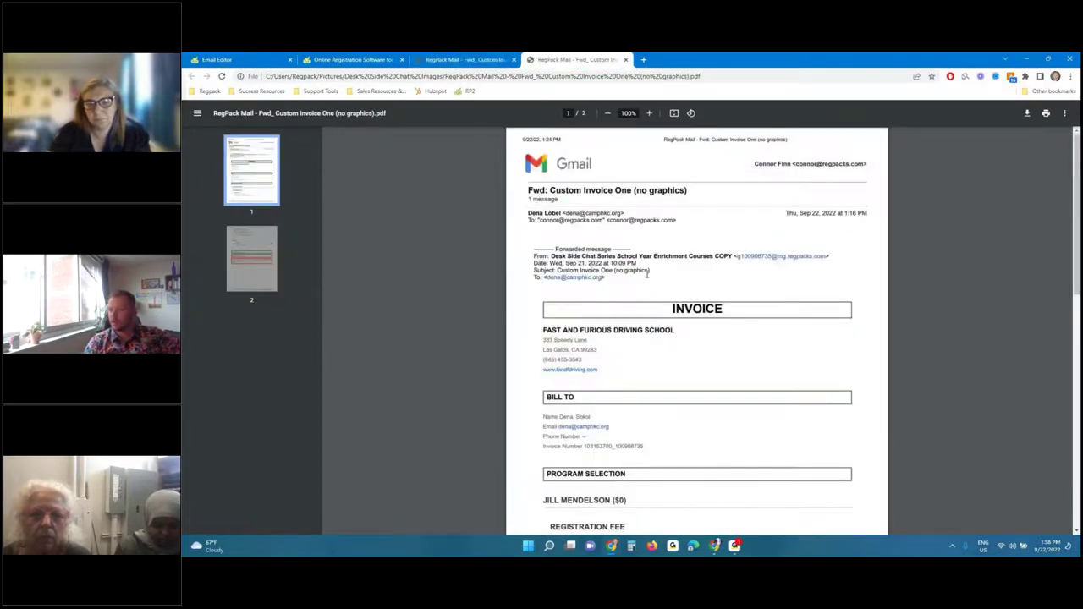
{"action": "scroll", "coordinate": [648, 273], "scroll_direction": "down", "scroll_amount": 10}
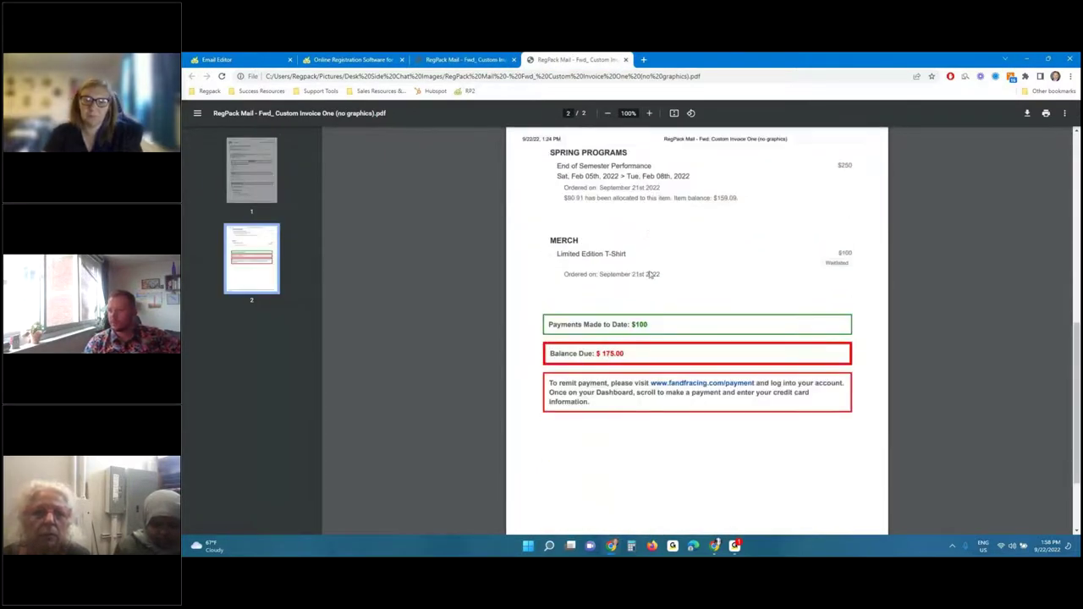
{"action": "scroll", "coordinate": [649, 273], "scroll_direction": "up", "scroll_amount": 10}
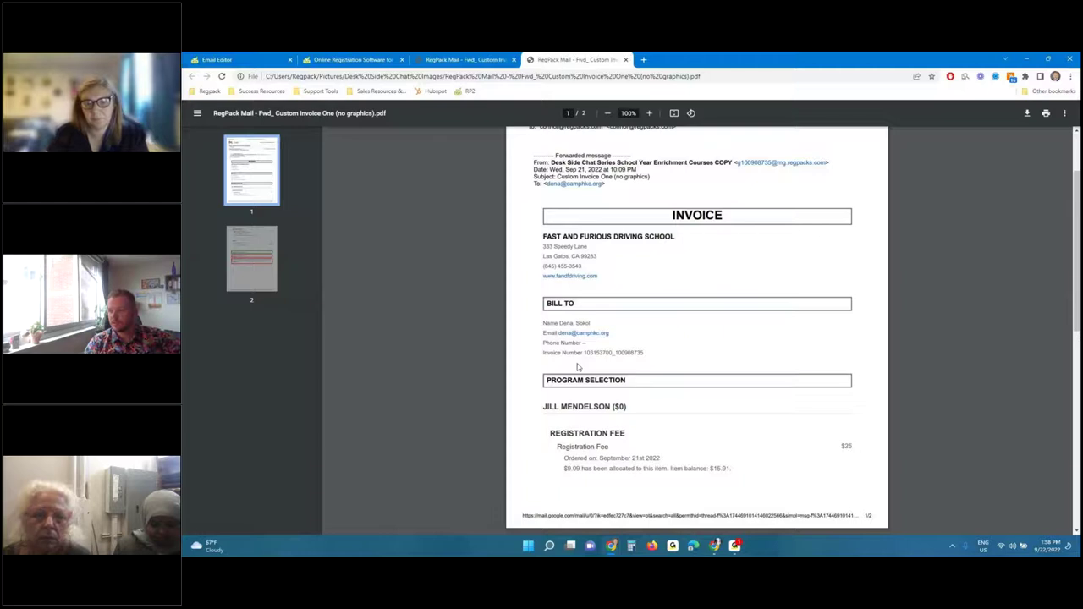
{"action": "scroll", "coordinate": [578, 366], "scroll_direction": "down", "scroll_amount": 3}
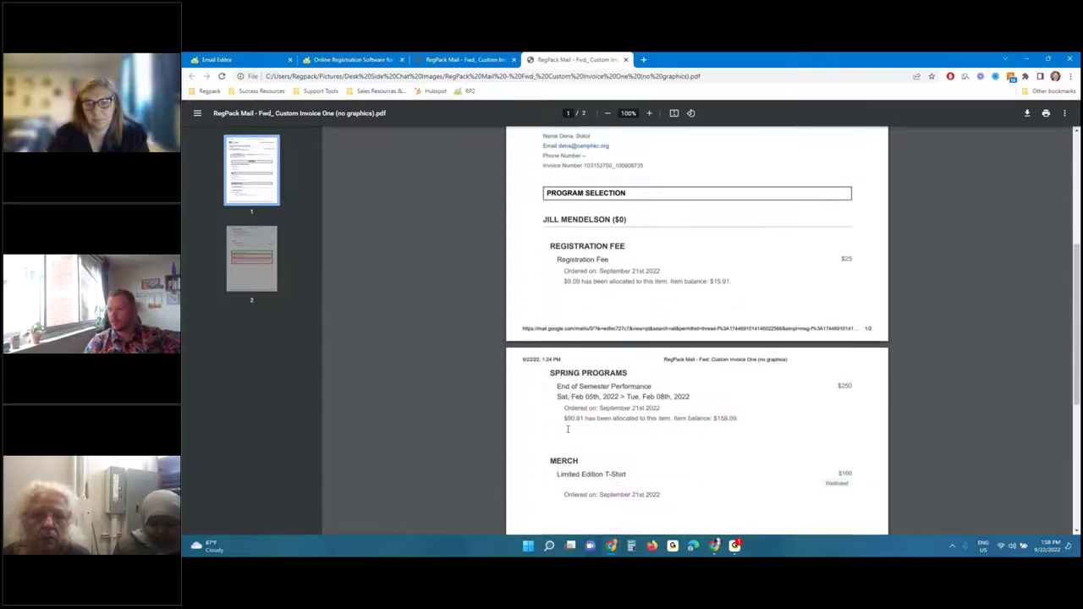
{"action": "scroll", "coordinate": [567, 429], "scroll_direction": "down", "scroll_amount": 3}
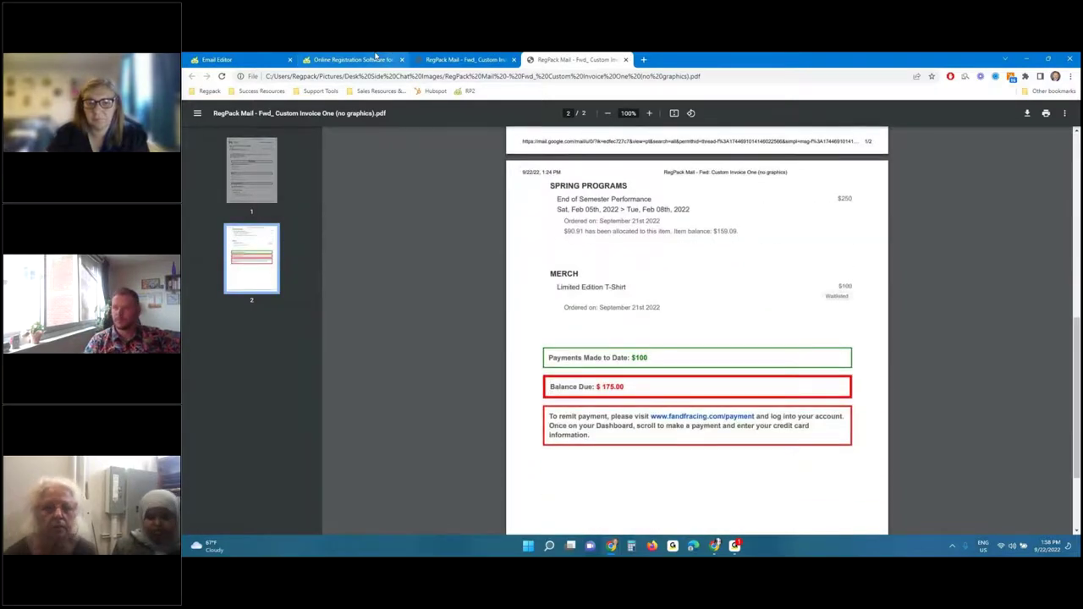
Return to the email editor, view the HTML source of Custom Invoice One, and switch back to the formatted view
{"action": "left_click", "coordinate": [237, 59]}
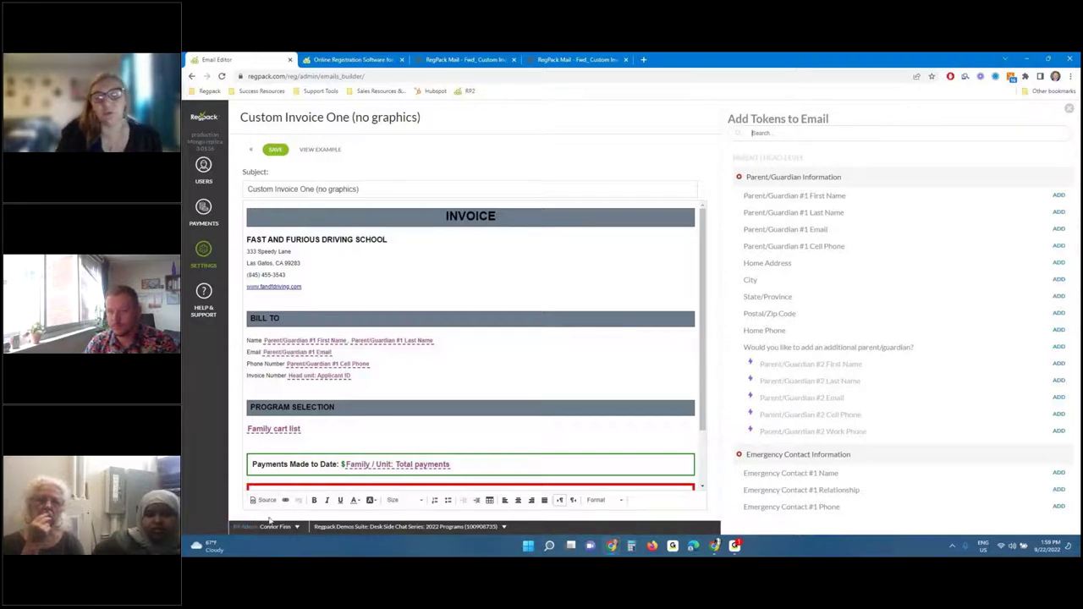
{"action": "left_click", "coordinate": [264, 500]}
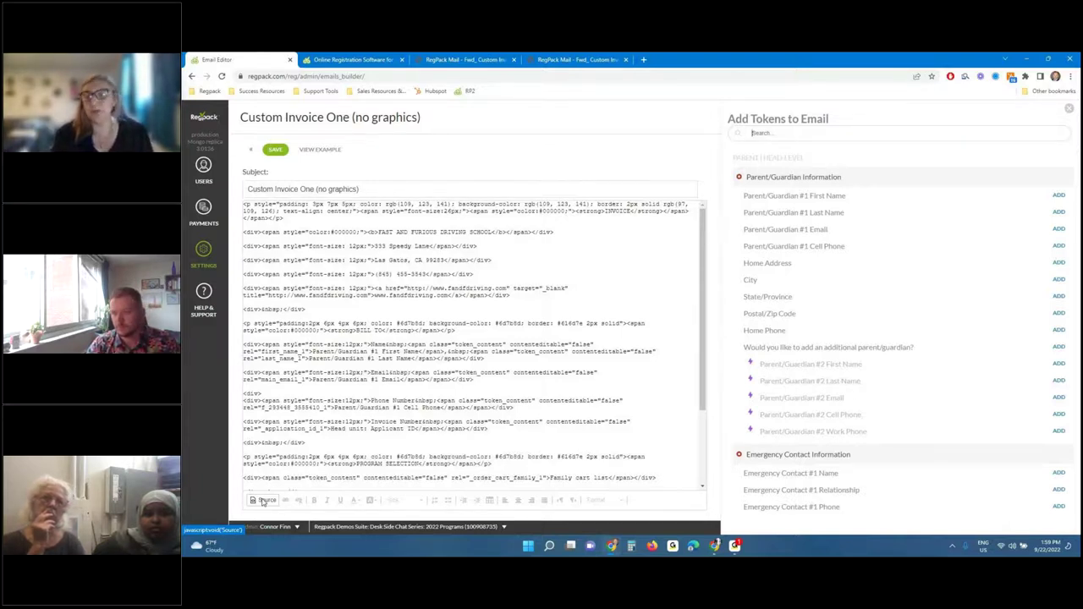
{"action": "left_click", "coordinate": [264, 500]}
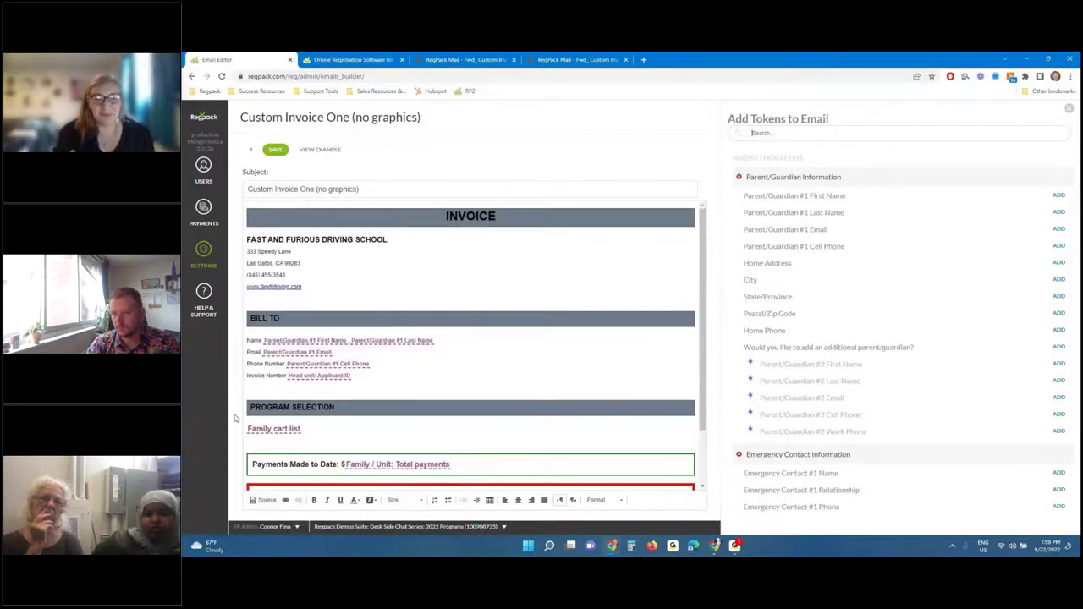
Highlight the Applicant ID token used for the invoice number and search the email tokens for "ID"
{"action": "left_click", "coordinate": [338, 380]}
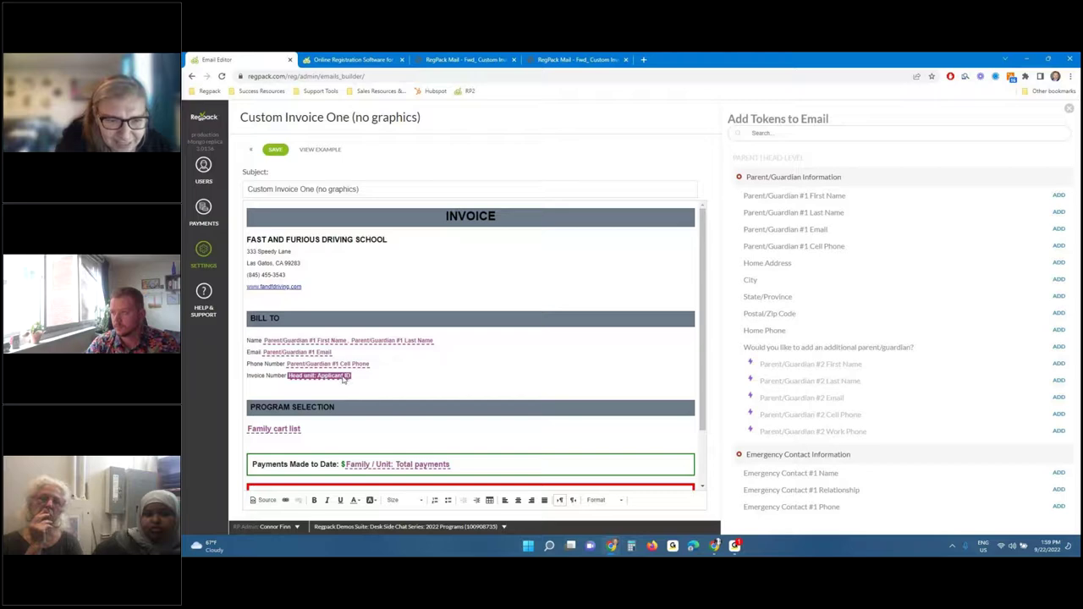
{"action": "left_click", "coordinate": [271, 387]}
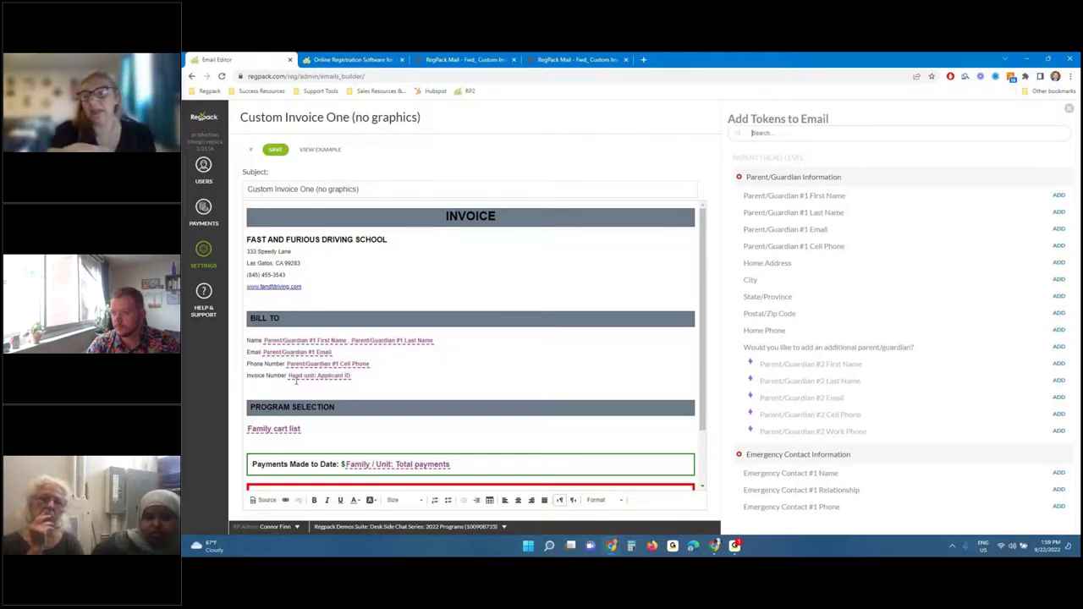
{"action": "left_click", "coordinate": [296, 379]}
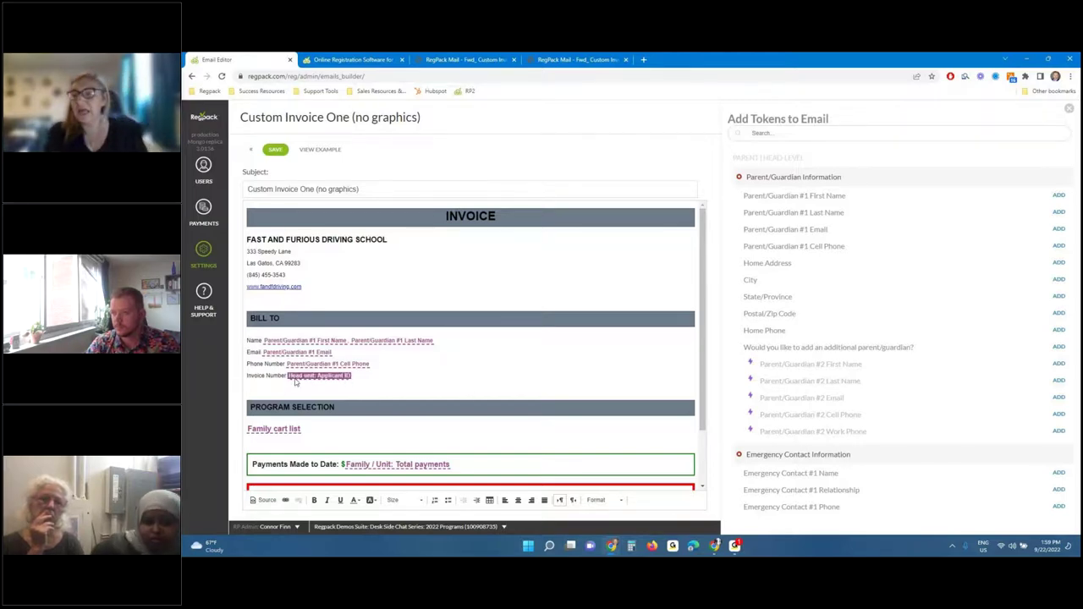
{"action": "left_click", "coordinate": [851, 133]}
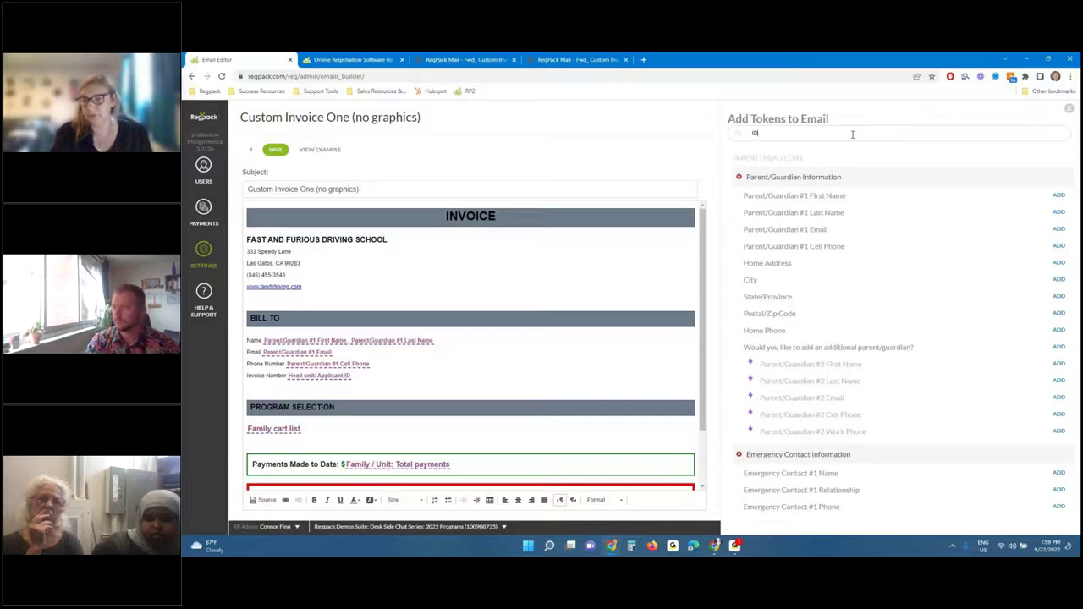
{"action": "type", "text": "ID"}
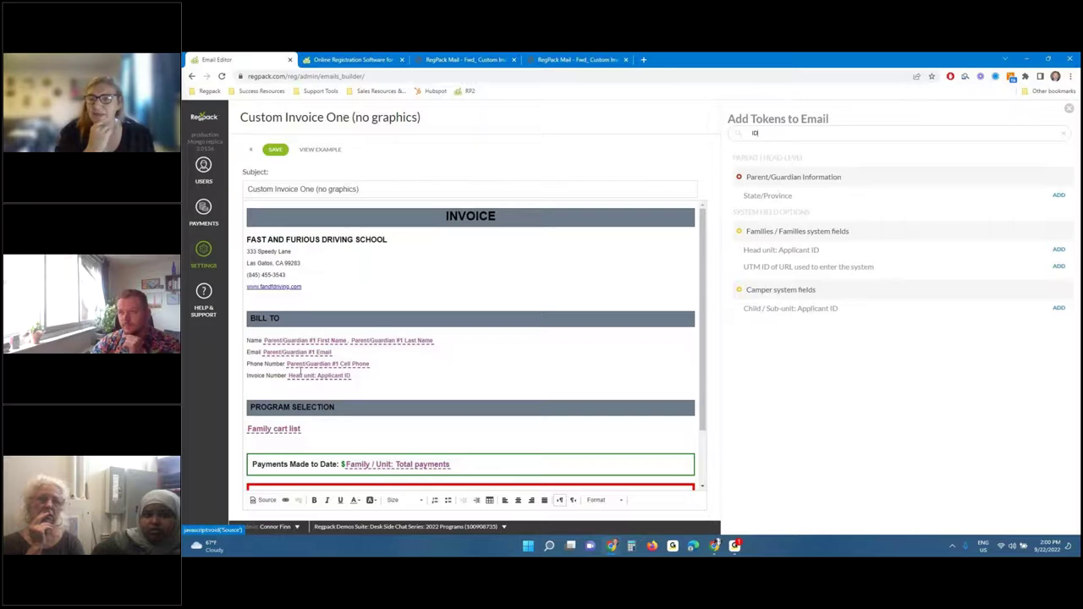
Review the Custom Invoice One body from the header through the balance due and payment instructions
{"action": "scroll", "coordinate": [296, 391], "scroll_direction": "down", "scroll_amount": 2}
{"action": "scroll", "coordinate": [299, 369], "scroll_direction": "up", "scroll_amount": 2}
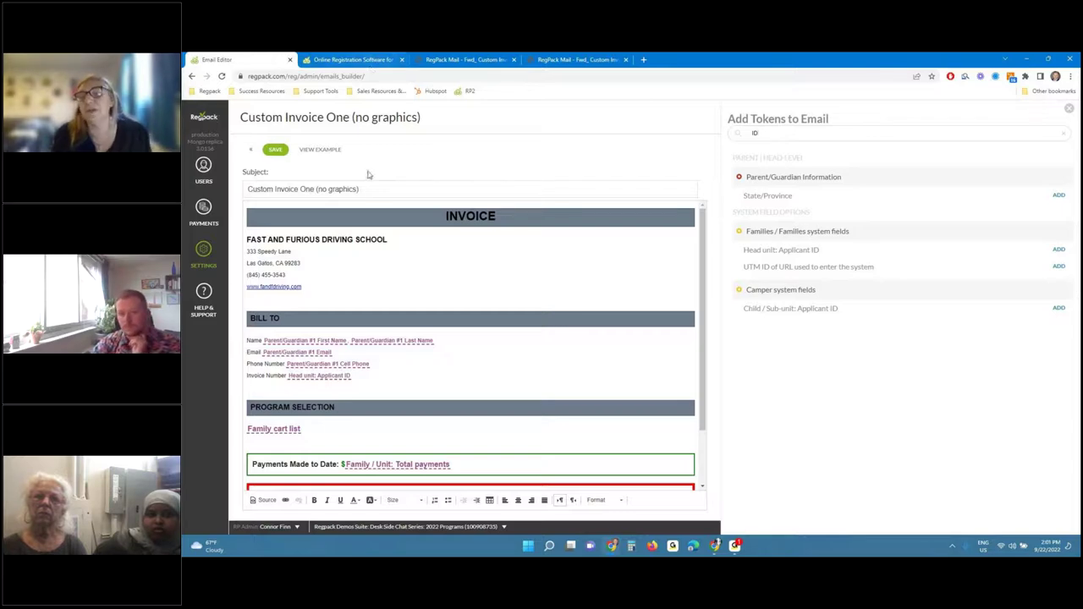
{"action": "scroll", "coordinate": [405, 264], "scroll_direction": "down", "scroll_amount": 2}
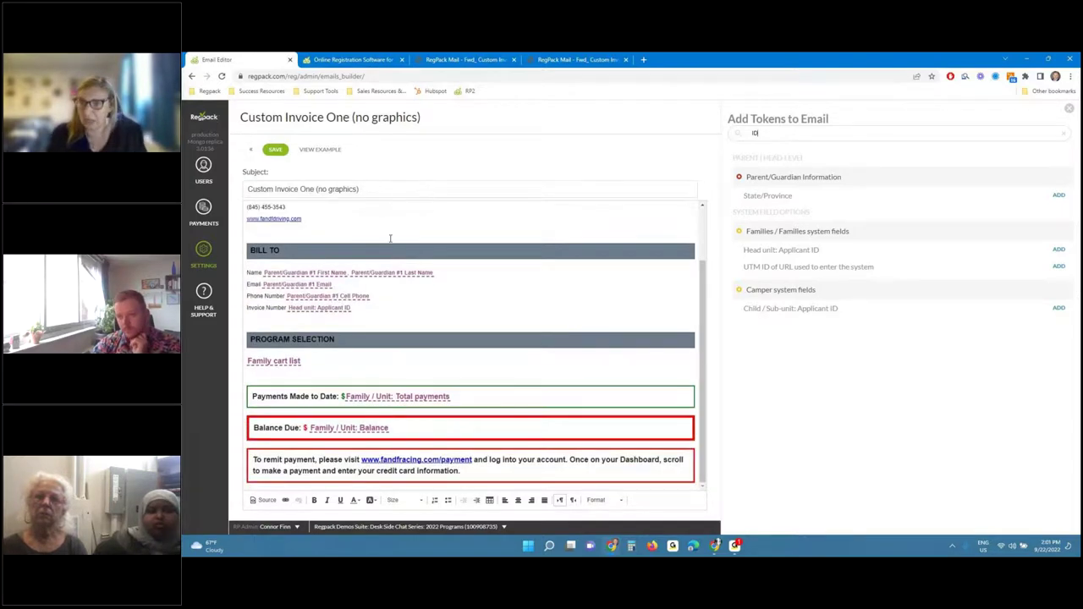
{"action": "scroll", "coordinate": [389, 236], "scroll_direction": "up", "scroll_amount": 2}
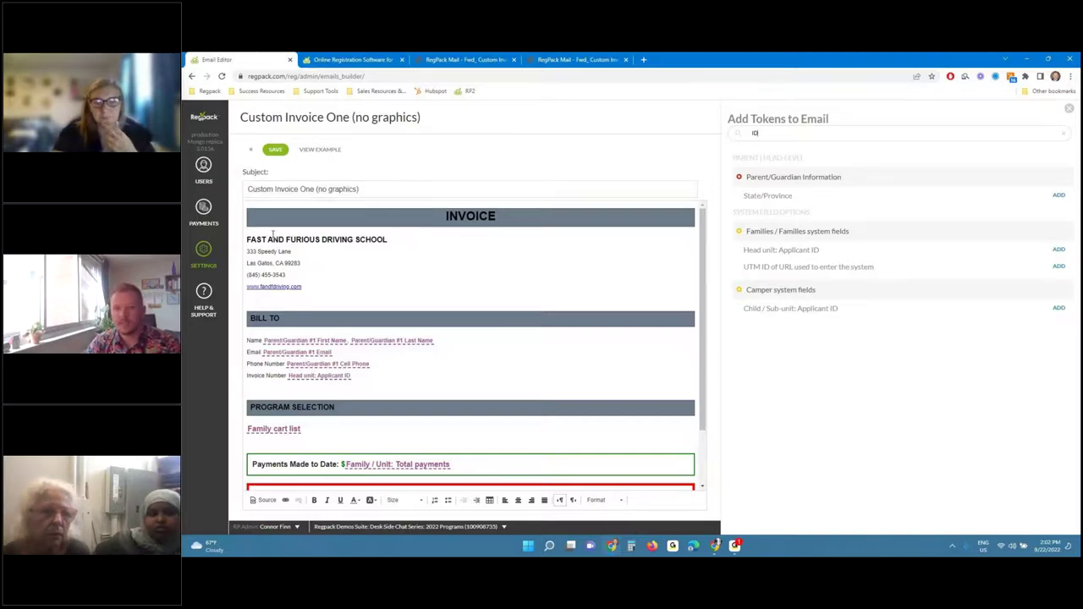
{"action": "scroll", "coordinate": [269, 244], "scroll_direction": "down", "scroll_amount": 1}
{"action": "scroll", "coordinate": [269, 243], "scroll_direction": "up", "scroll_amount": 1}
Inspect the Total payments token and the Bill To tokens in the invoice body, and clear the token search
{"action": "left_click", "coordinate": [397, 465]}
{"action": "left_click", "coordinate": [401, 481]}
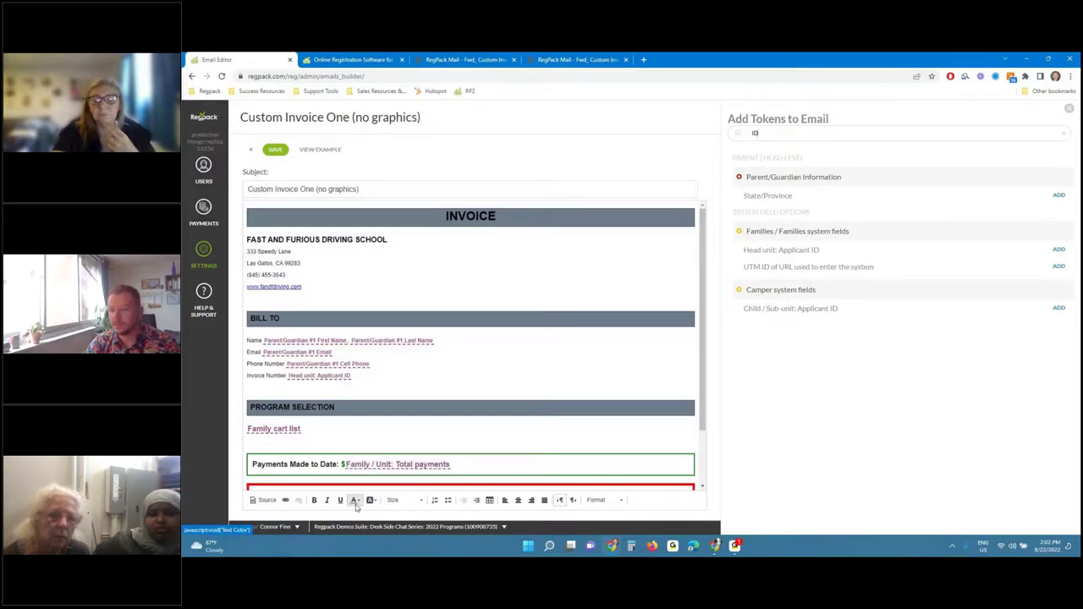
{"action": "left_click", "coordinate": [346, 465]}
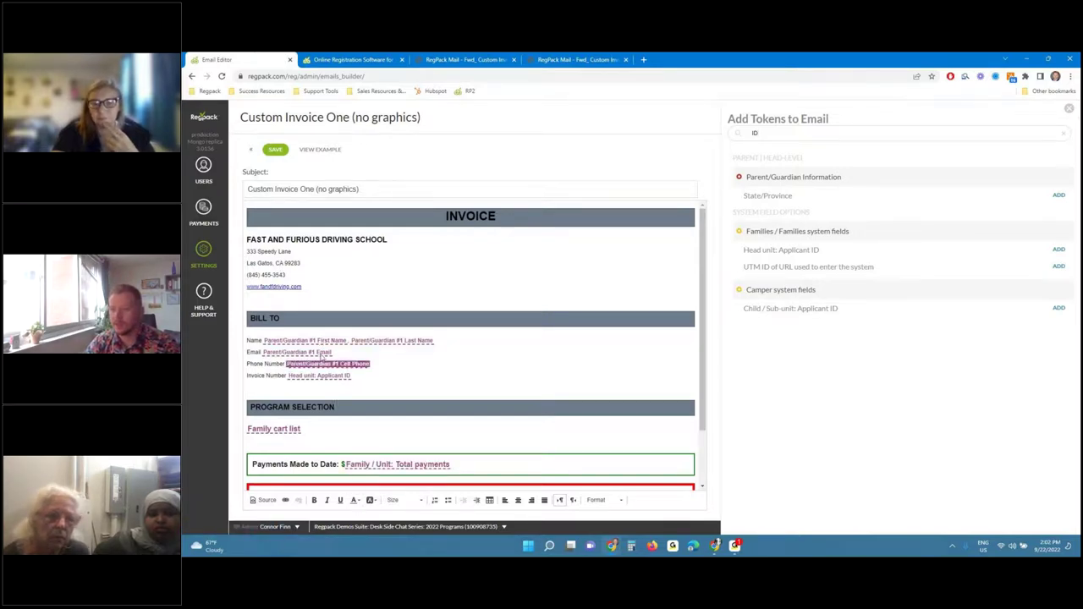
{"action": "left_click", "coordinate": [317, 341]}
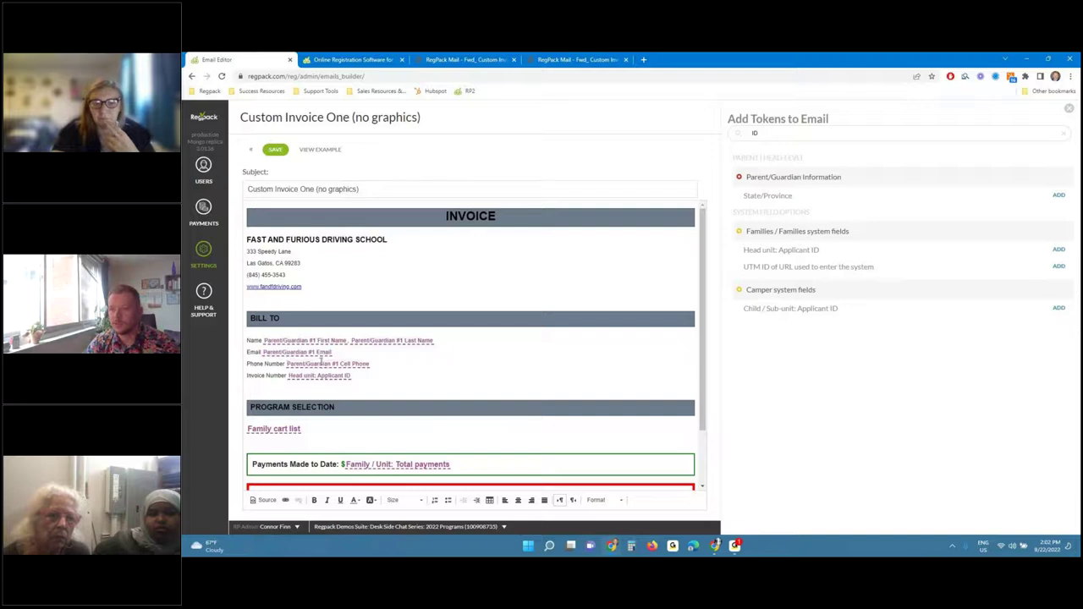
{"action": "left_click", "coordinate": [323, 364]}
{"action": "left_click", "coordinate": [322, 376]}
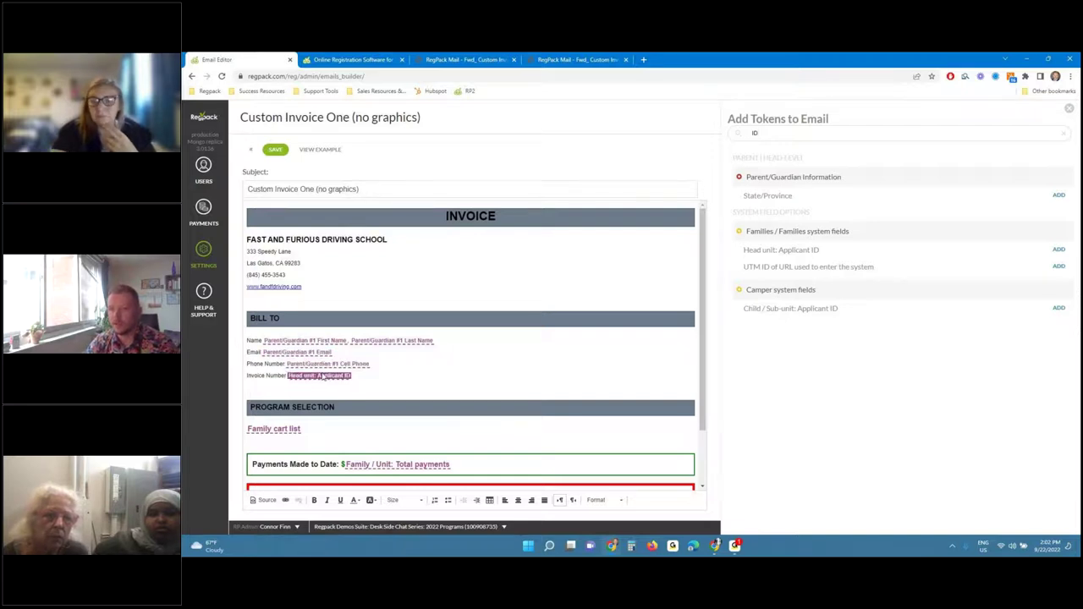
{"action": "left_click", "coordinate": [322, 364]}
{"action": "left_click", "coordinate": [338, 353]}
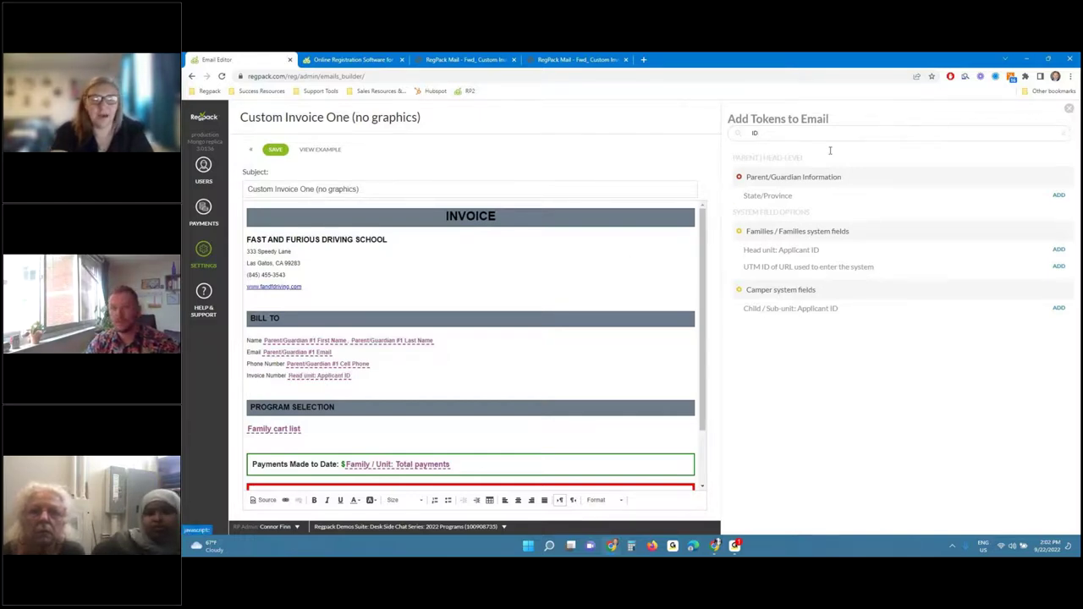
{"action": "key", "text": "BackSpace"}
{"action": "key", "text": "BackSpace"}
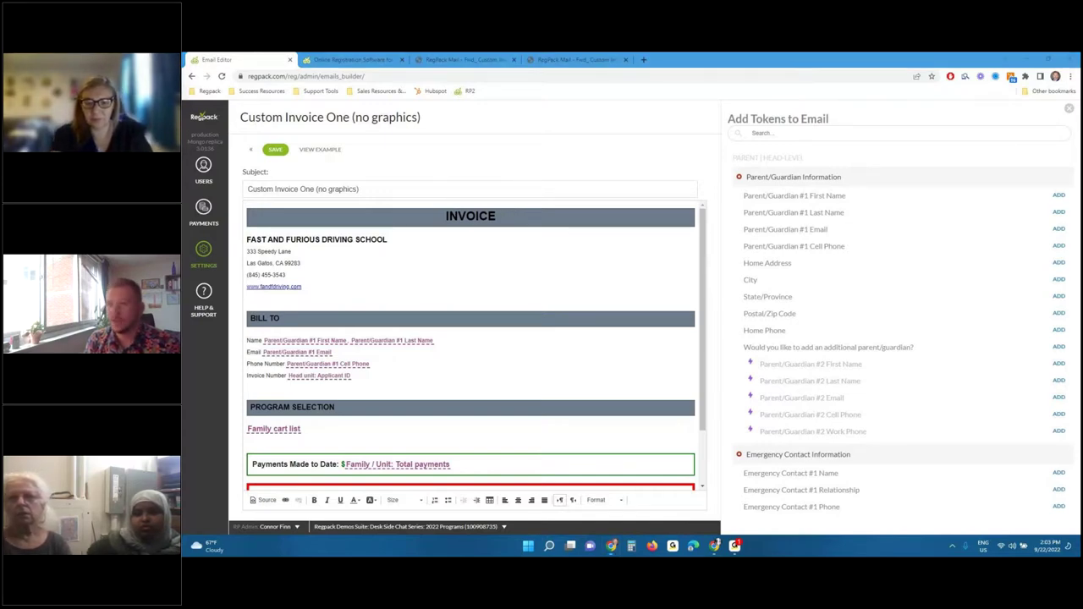
Leave the email editor for user management and go on to the payments section
{"action": "left_click", "coordinate": [211, 162]}
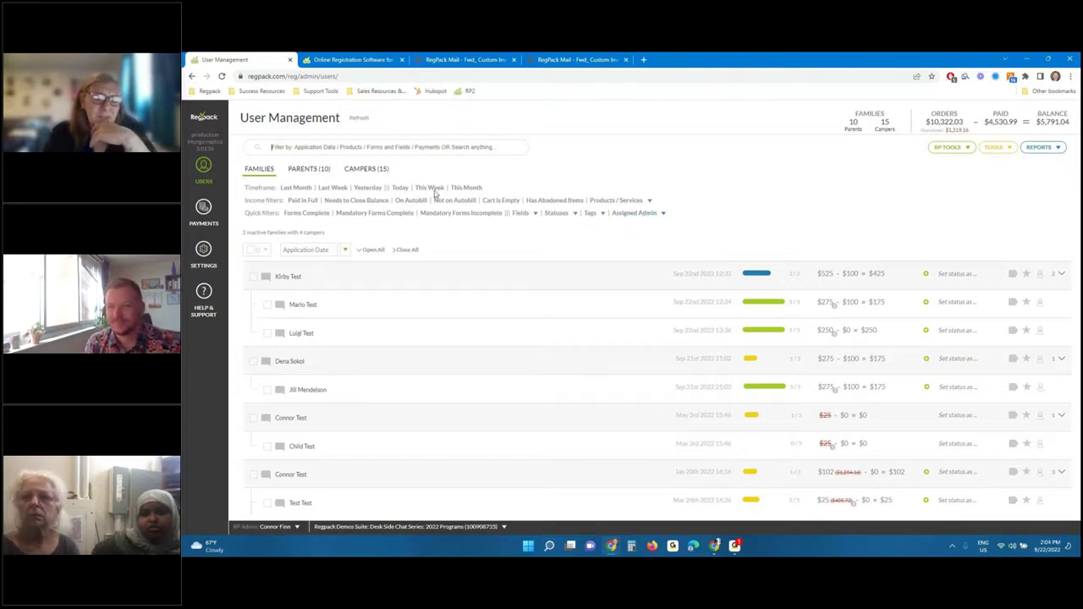
{"action": "left_click", "coordinate": [217, 222]}
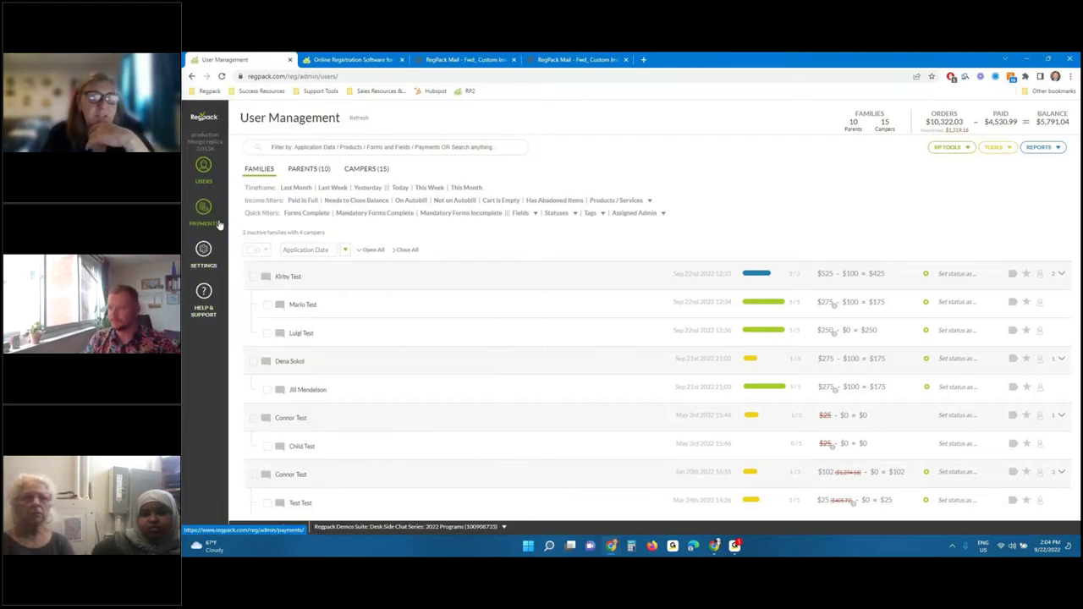